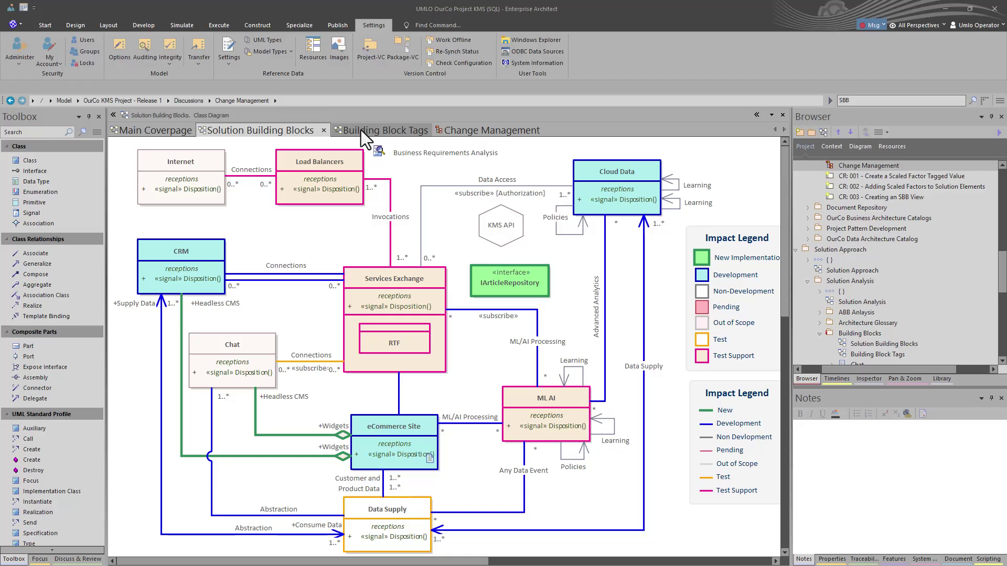
- Show the Building Block Tags diagram and switch the toolbox to the Extended Maintenance element set
{"action": "left_click", "coordinate": [370, 129]}
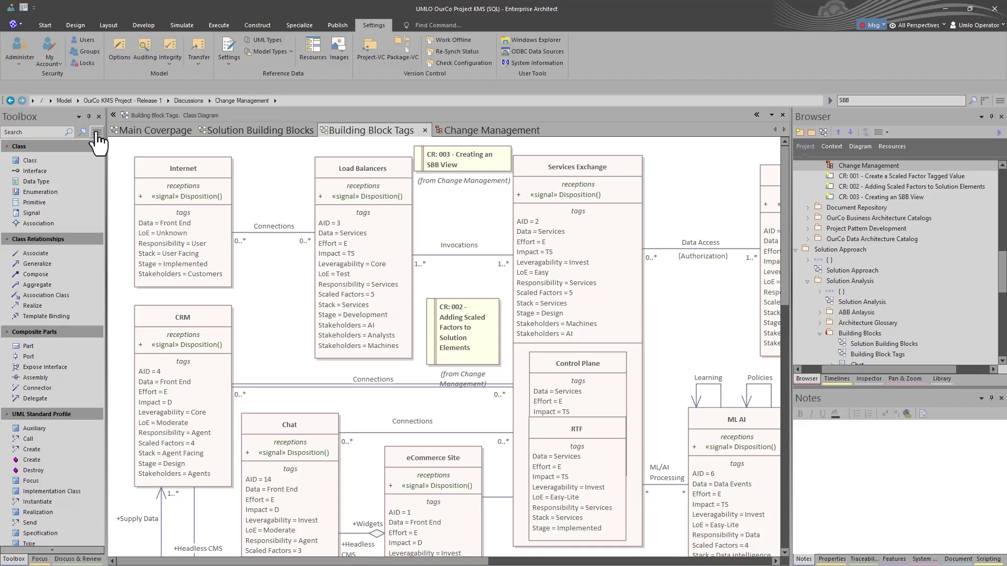
{"action": "left_click", "coordinate": [96, 134]}
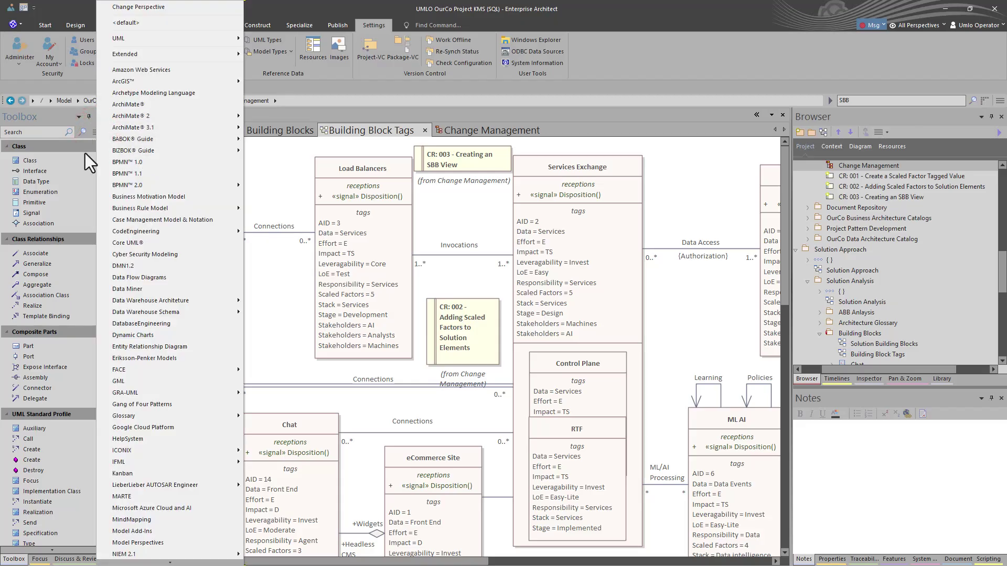
{"action": "left_click", "coordinate": [65, 131]}
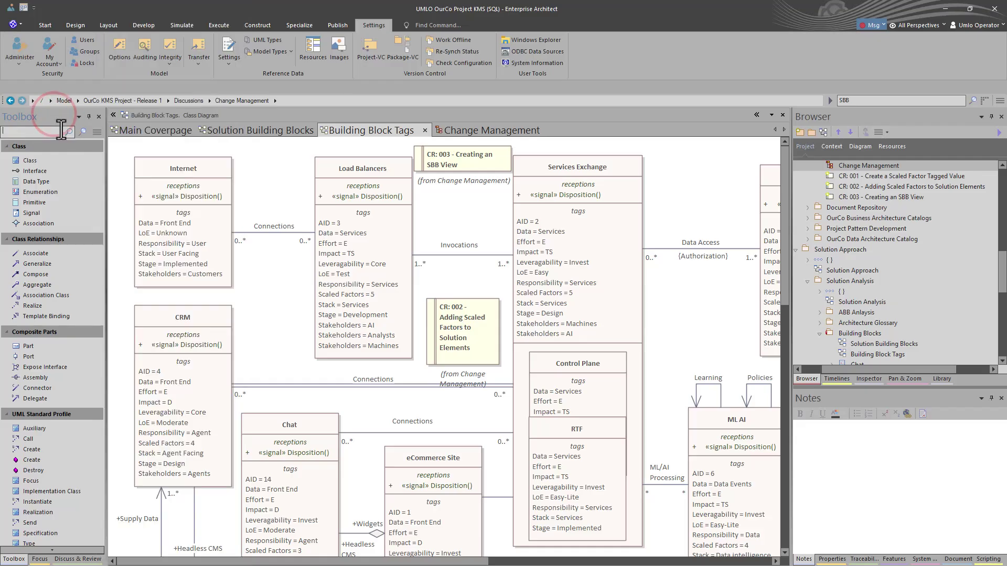
{"action": "left_click", "coordinate": [96, 134]}
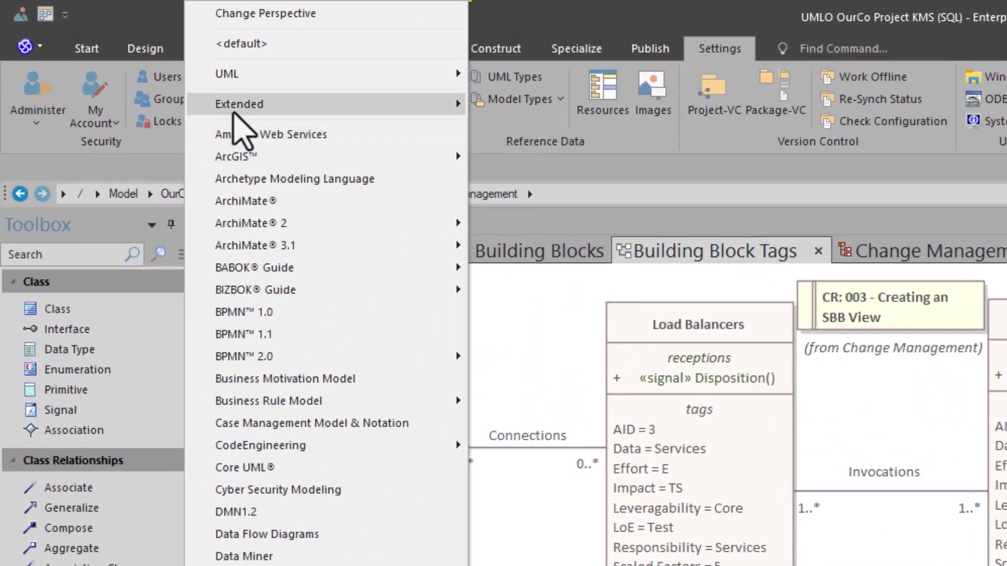
{"action": "mouse_move", "coordinate": [236, 110]}
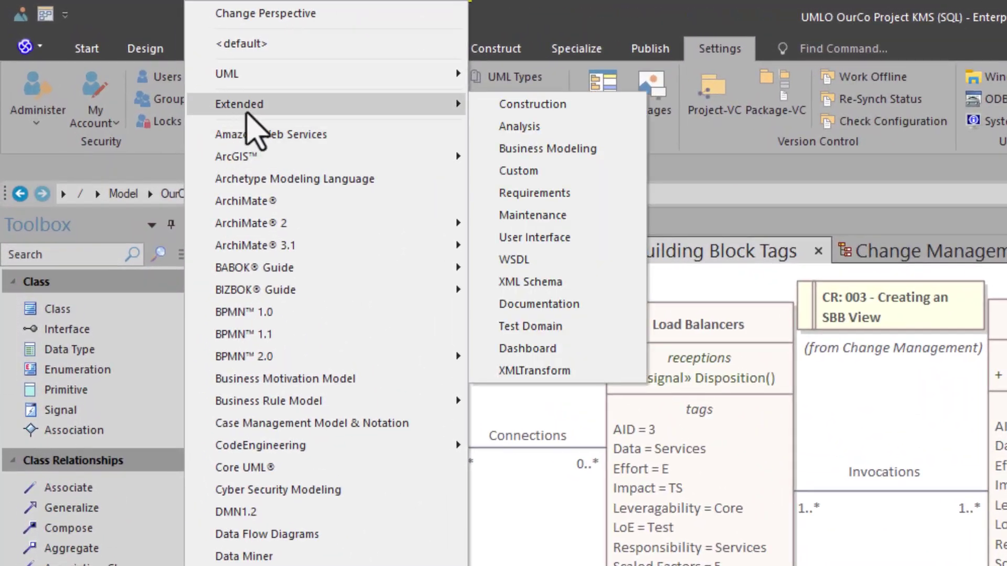
{"action": "left_click", "coordinate": [537, 218]}
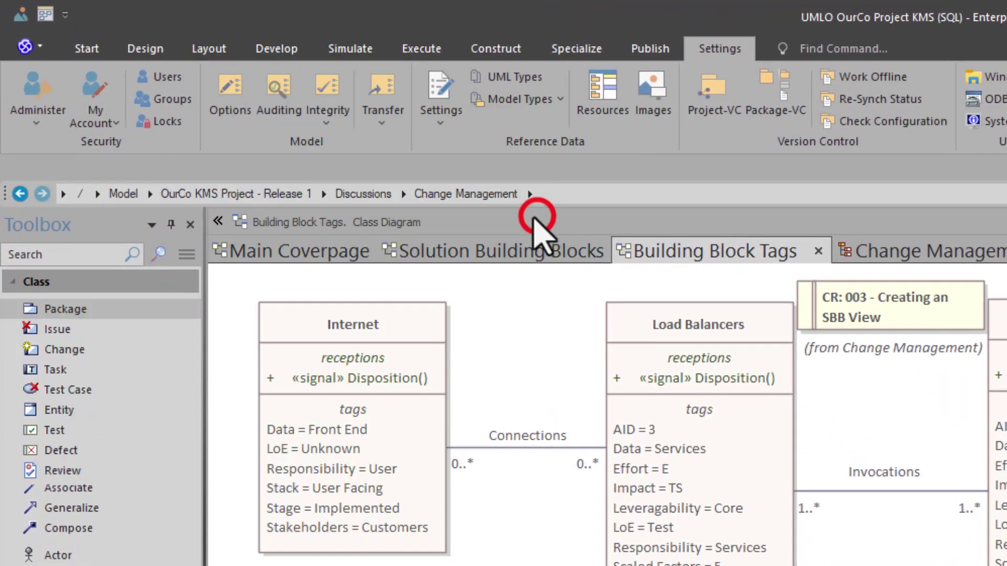
{"action": "left_click", "coordinate": [67, 349]}
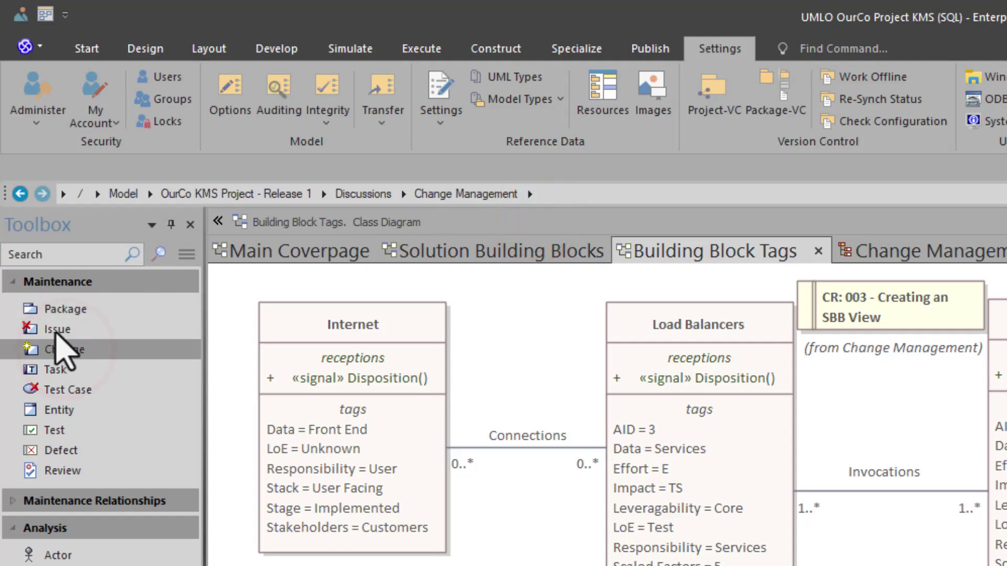
{"action": "left_click", "coordinate": [58, 331]}
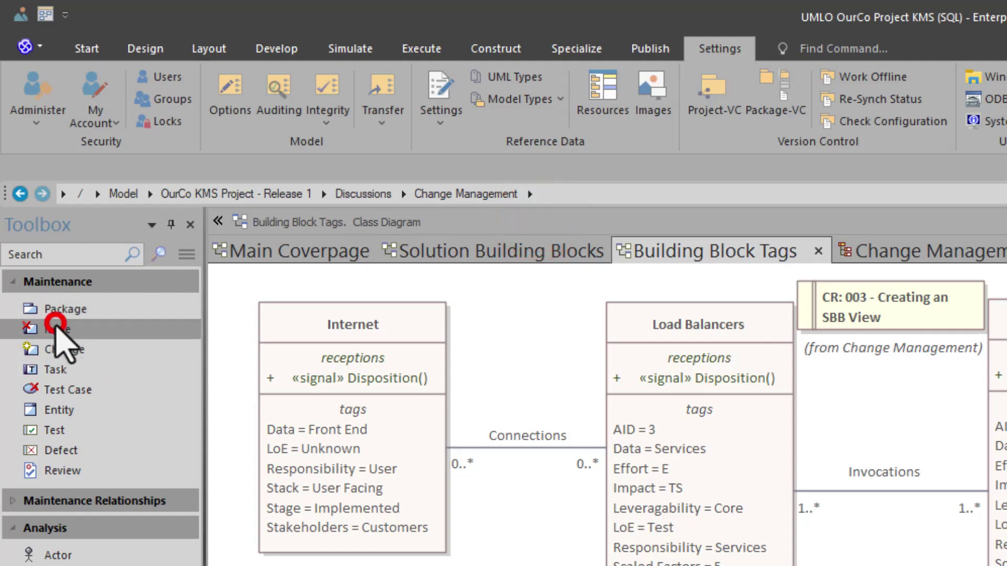
{"action": "left_click", "coordinate": [57, 391]}
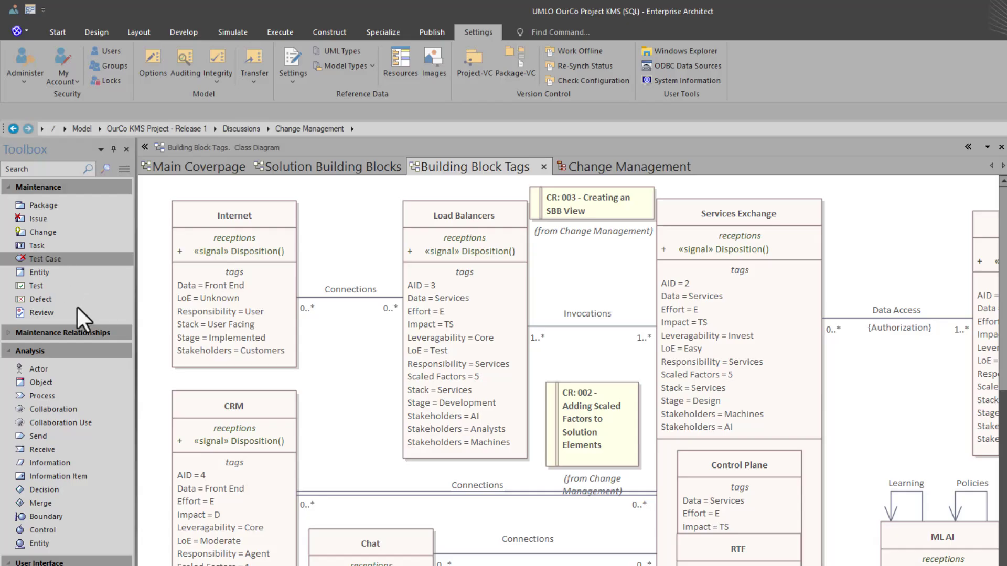
{"action": "left_click", "coordinate": [49, 232]}
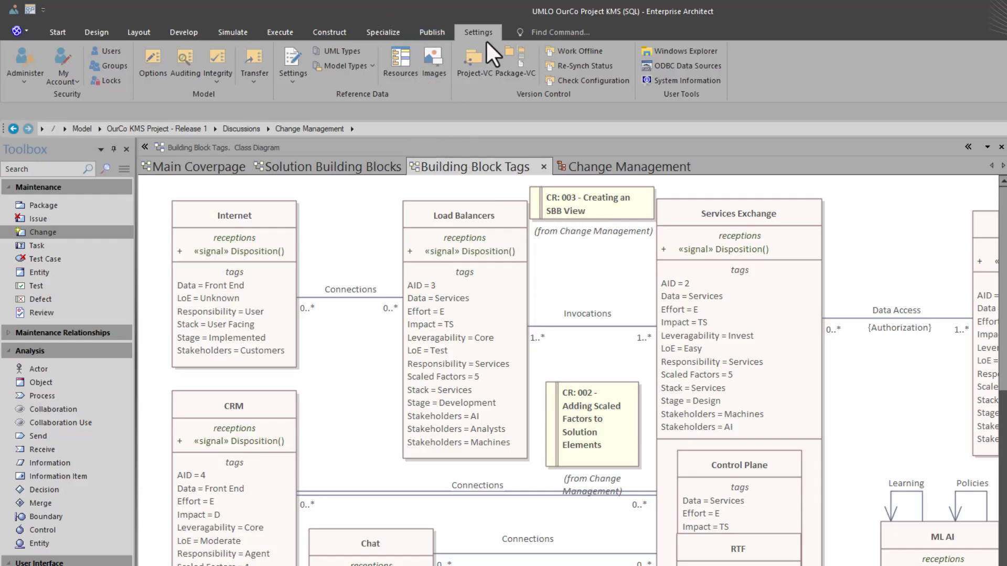
- Review the auto name counter settings for the Change element type and close them
{"action": "left_click", "coordinate": [294, 78]}
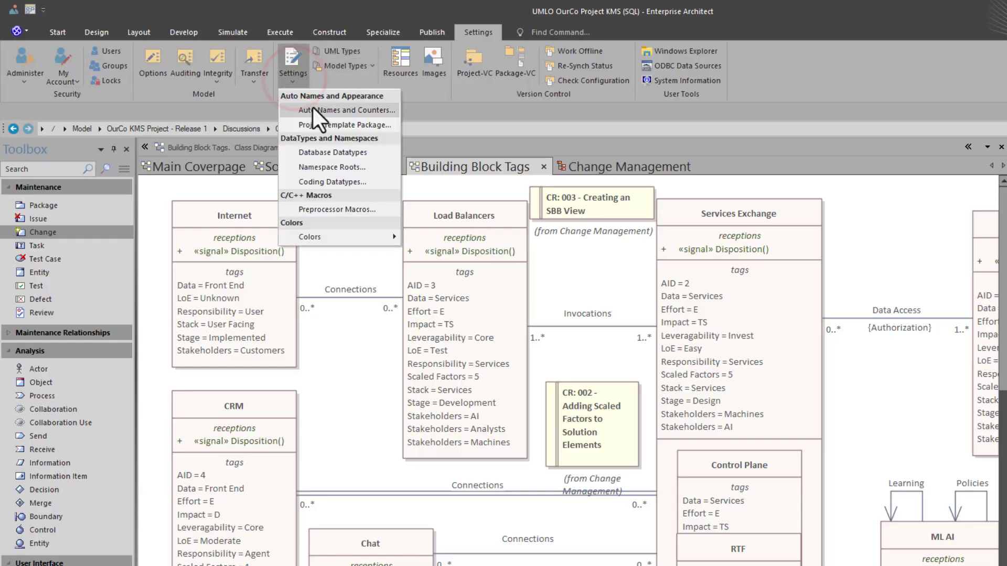
{"action": "left_click", "coordinate": [312, 108]}
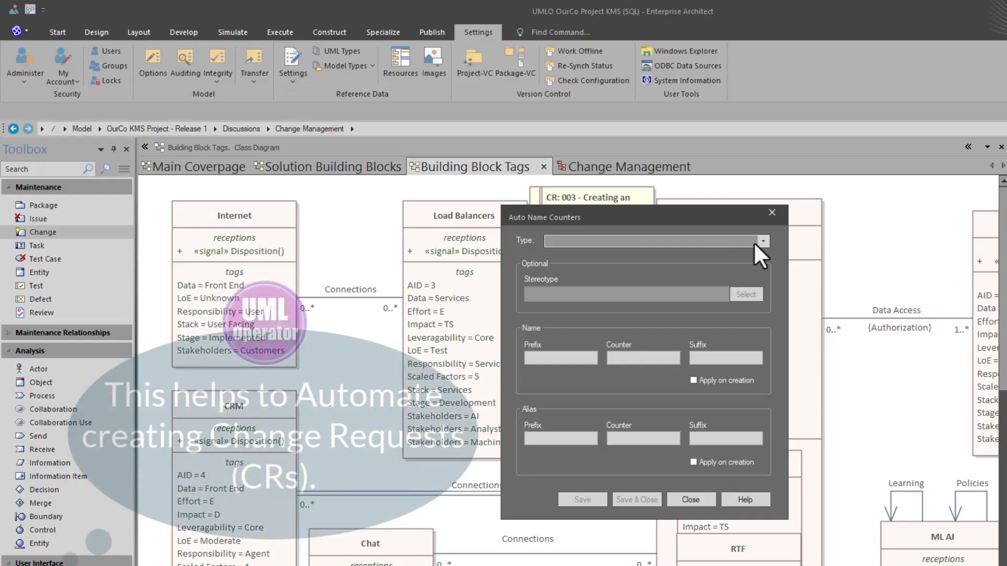
{"action": "left_click", "coordinate": [763, 241]}
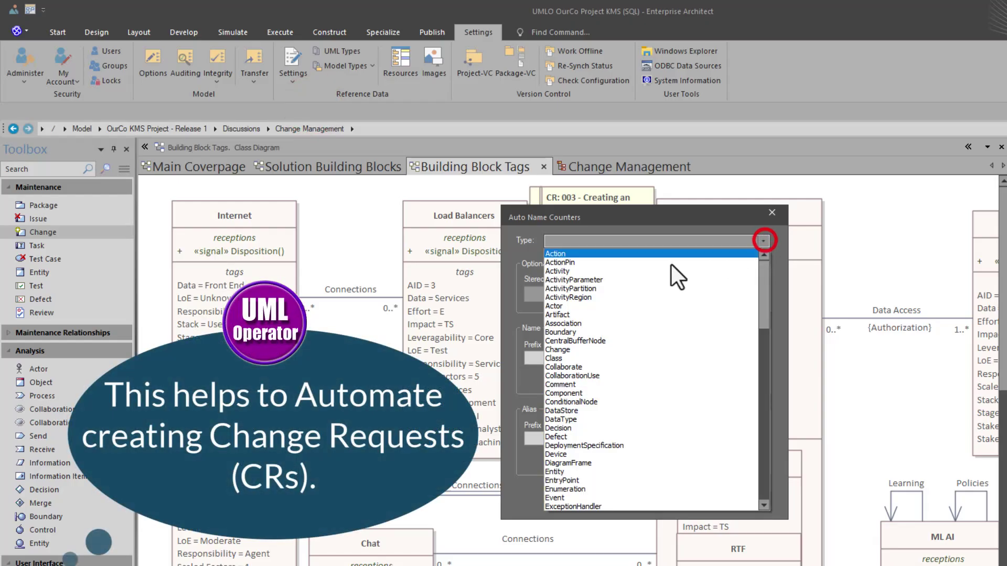
{"action": "left_click", "coordinate": [577, 349]}
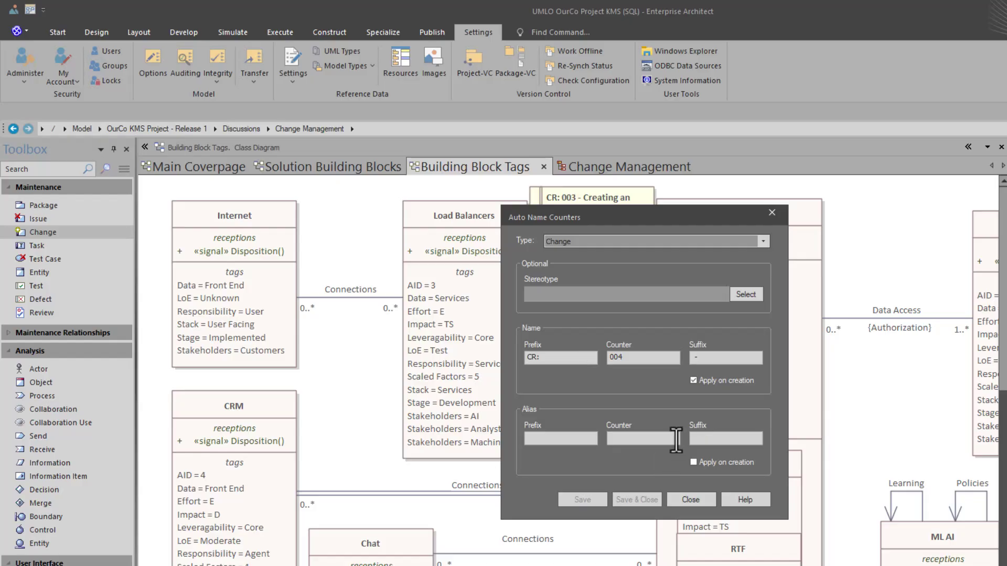
{"action": "left_click", "coordinate": [691, 499]}
- View the Building Block Tags diagram as a specification and return to the diagram view
{"action": "left_click_drag", "start_coordinate": [42, 232], "coordinate": [455, 348]}
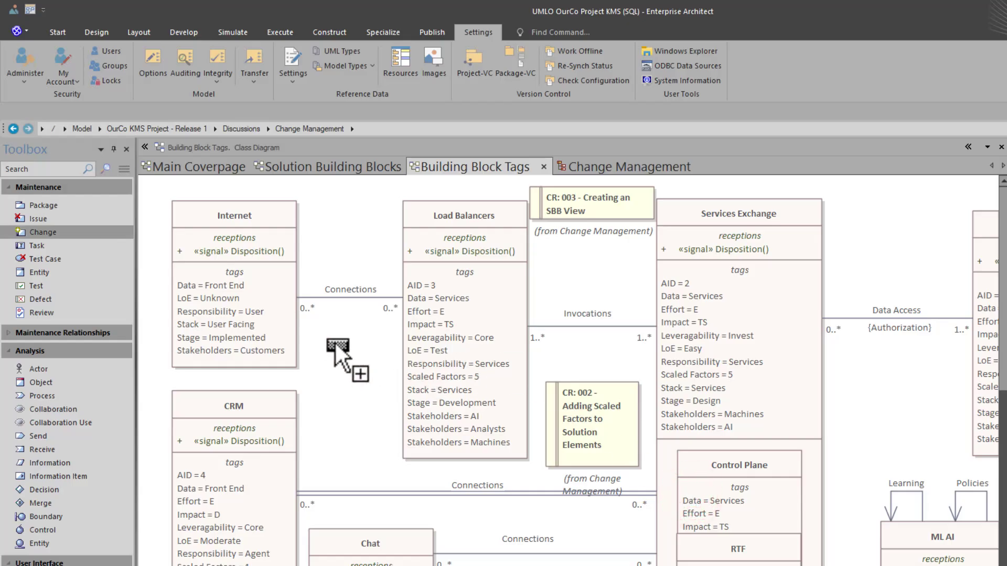
{"action": "key", "text": "Escape"}
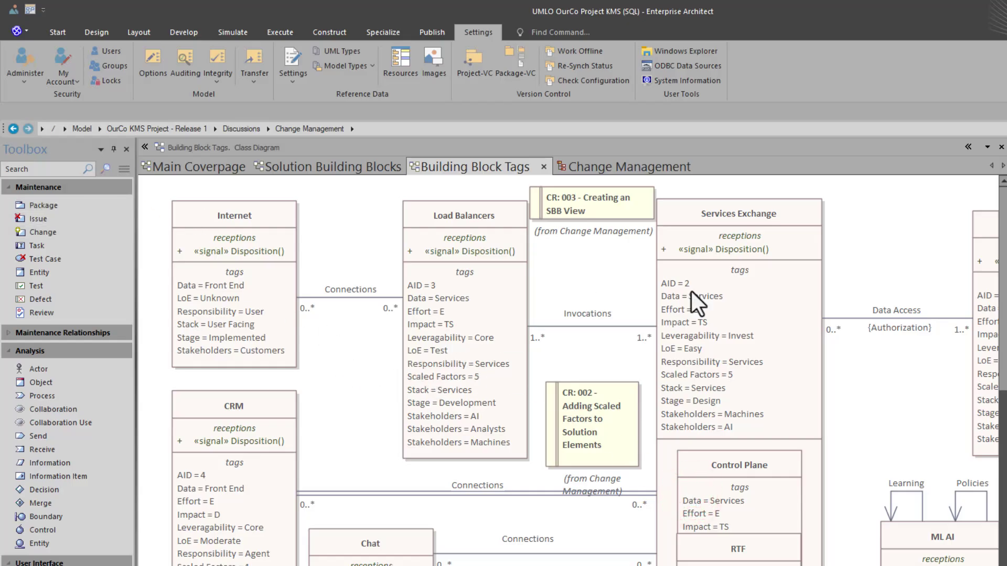
{"action": "right_click", "coordinate": [335, 400]}
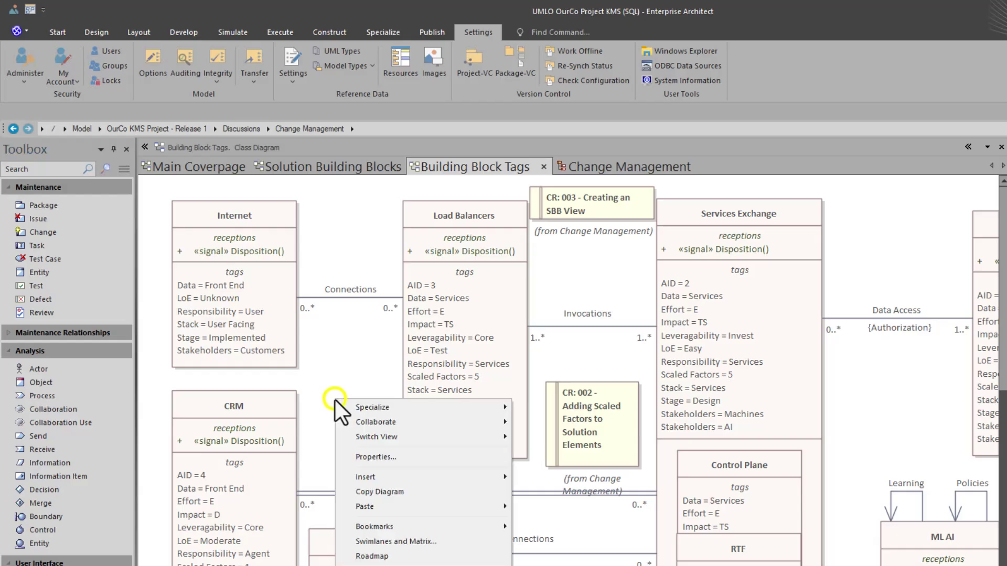
{"action": "left_click", "coordinate": [412, 440]}
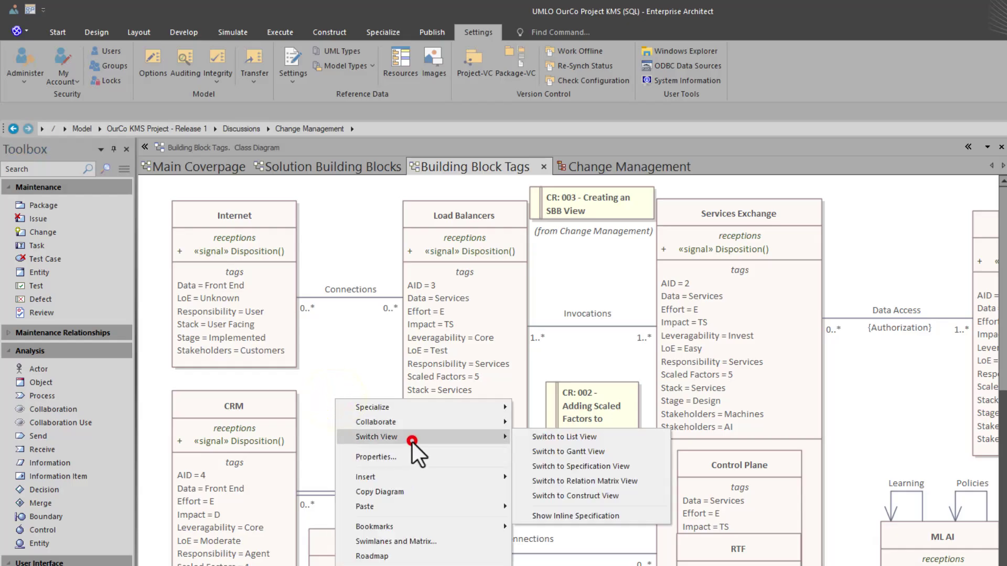
{"action": "left_click", "coordinate": [568, 464]}
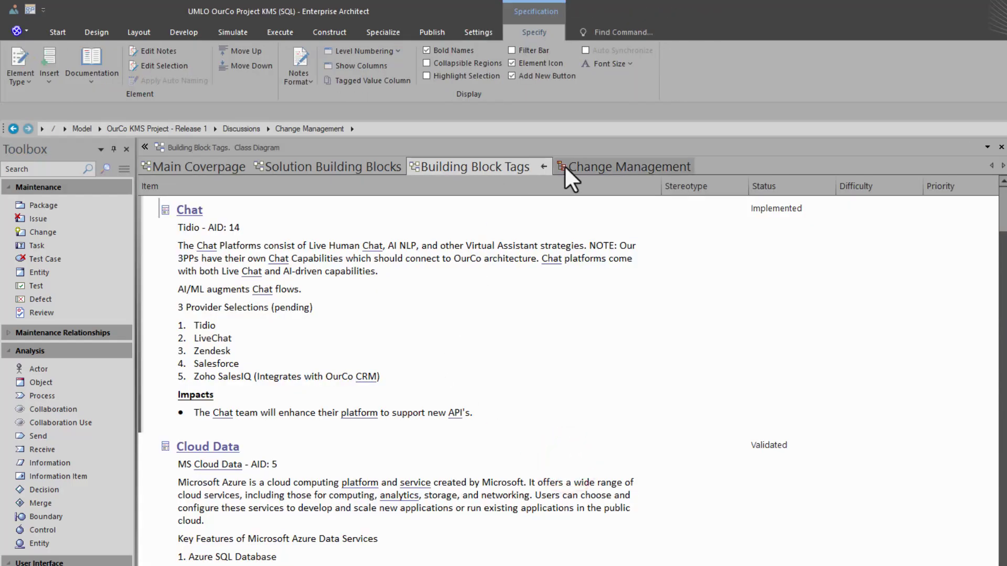
{"action": "left_click", "coordinate": [544, 166]}
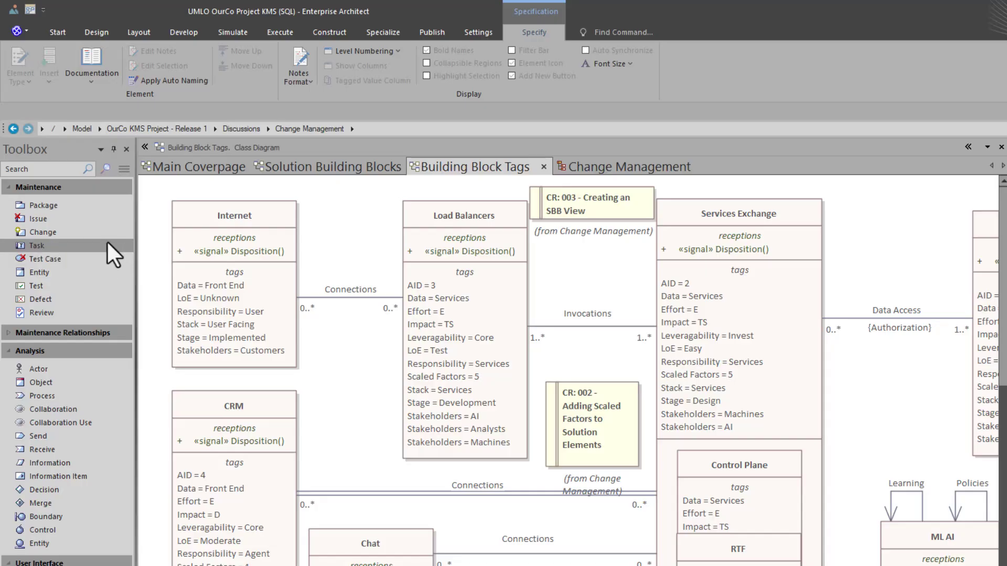
- Place a new Change element between the Internet and Load Balancers classes, keeping the automatic name prefix
{"action": "left_click", "coordinate": [94, 233]}
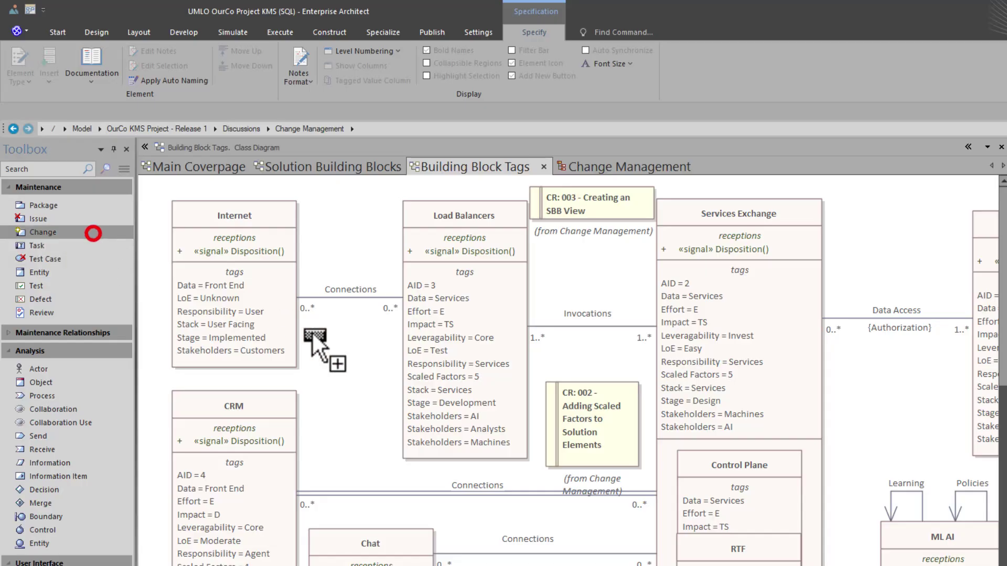
{"action": "left_click", "coordinate": [329, 358]}
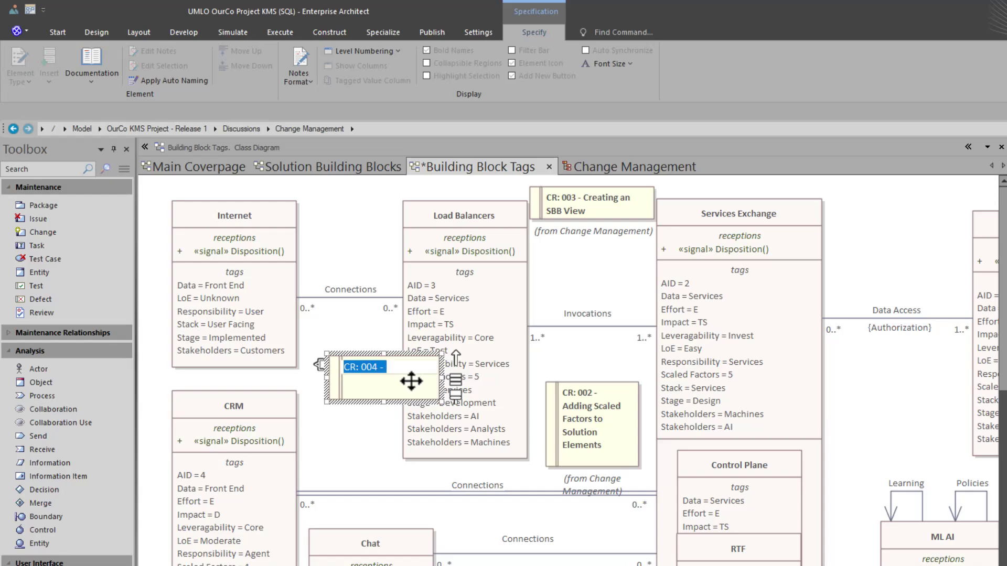
{"action": "left_click", "coordinate": [402, 364]}
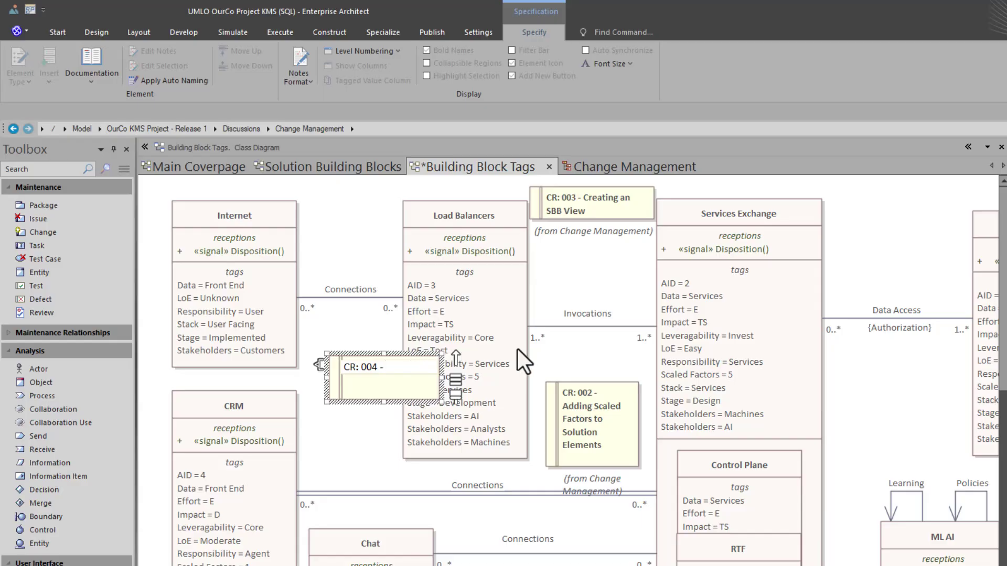
- Examine the properties and notes of the change request "CR: 003 - Creating an SBB View" and cancel without changes
{"action": "double_click", "coordinate": [577, 213]}
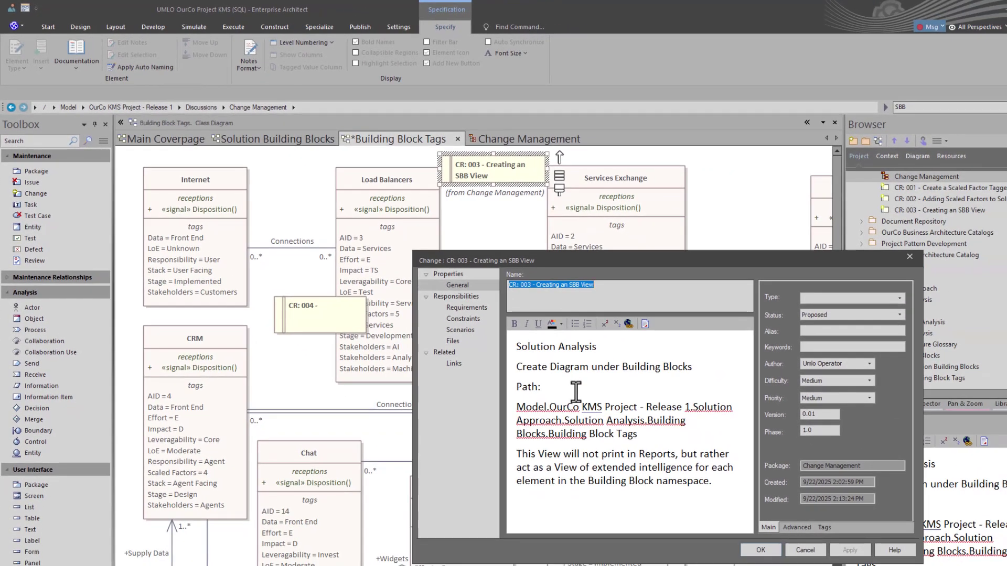
{"action": "left_click", "coordinate": [806, 551]}
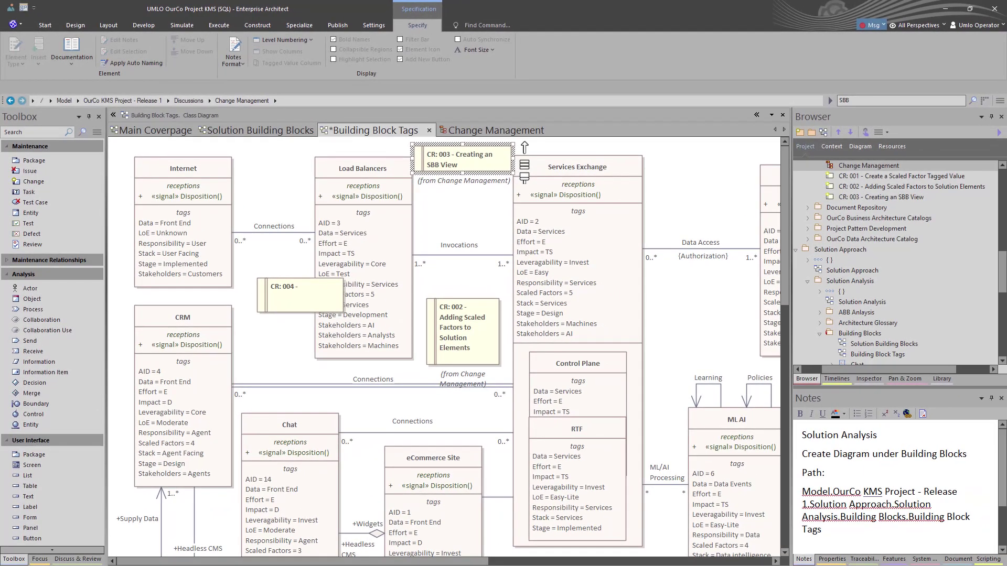
- Look at the Project Management page from the Main Coverpage and close it again
{"action": "left_click", "coordinate": [161, 135]}
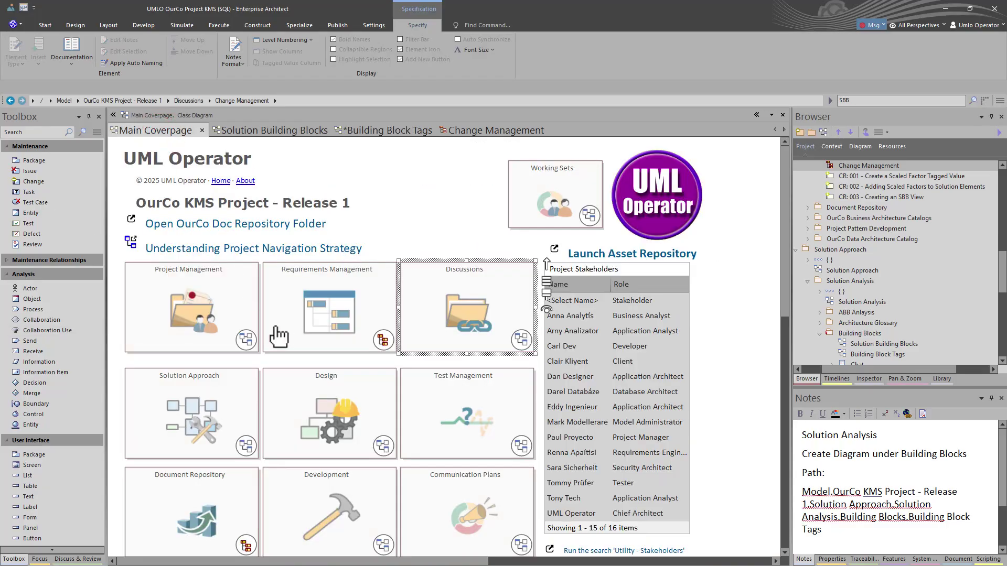
{"action": "double_click", "coordinate": [221, 336]}
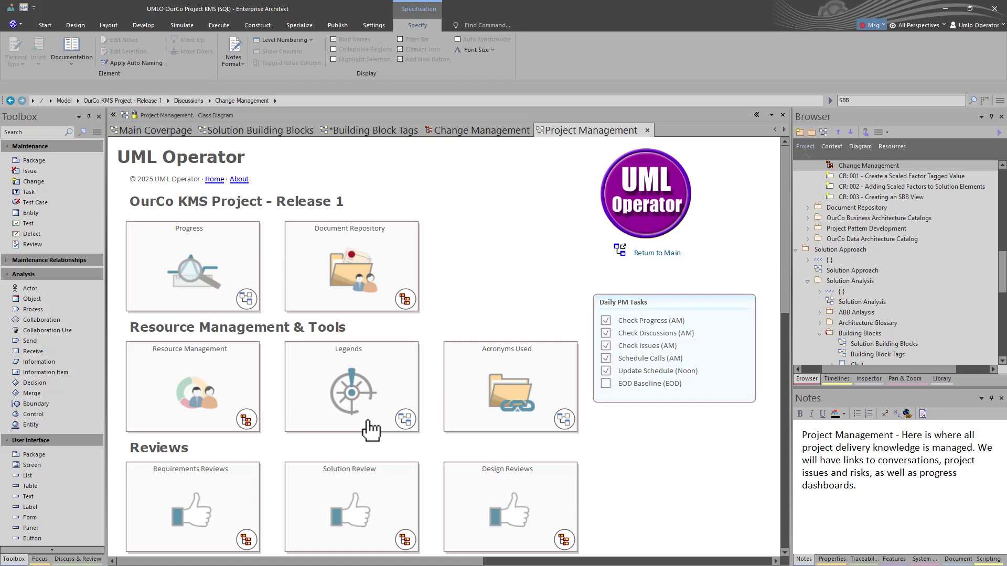
{"action": "left_click", "coordinate": [647, 130]}
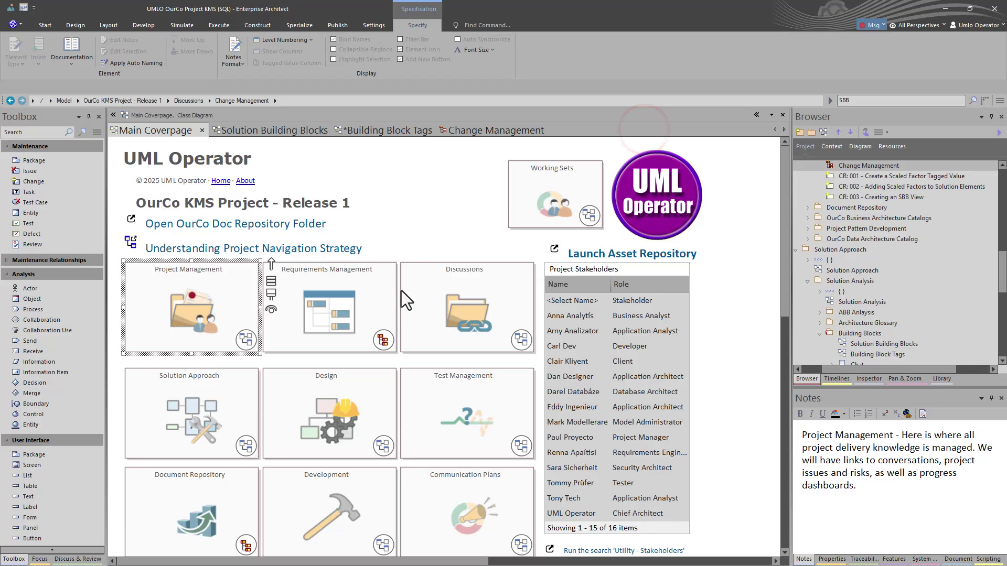
- Open the Change Management diagram by way of the Discussions page
{"action": "left_click", "coordinate": [438, 297]}
{"action": "double_click", "coordinate": [439, 298]}
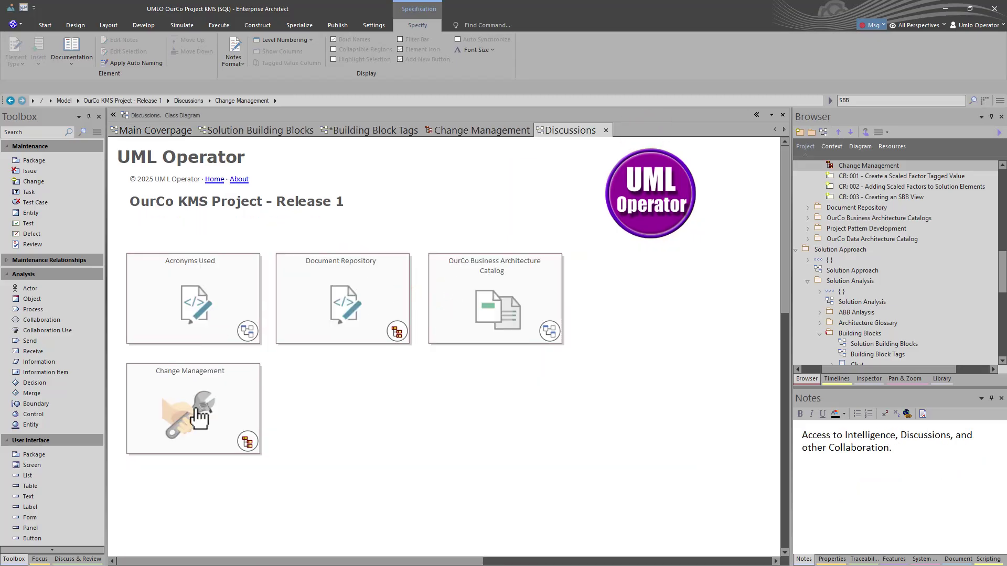
{"action": "left_click", "coordinate": [189, 403]}
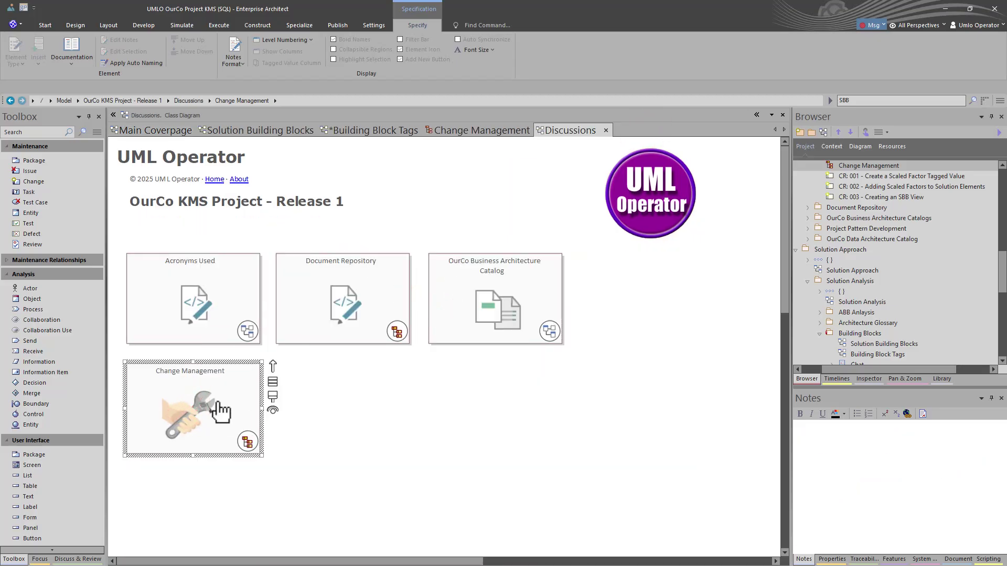
{"action": "double_click", "coordinate": [214, 418]}
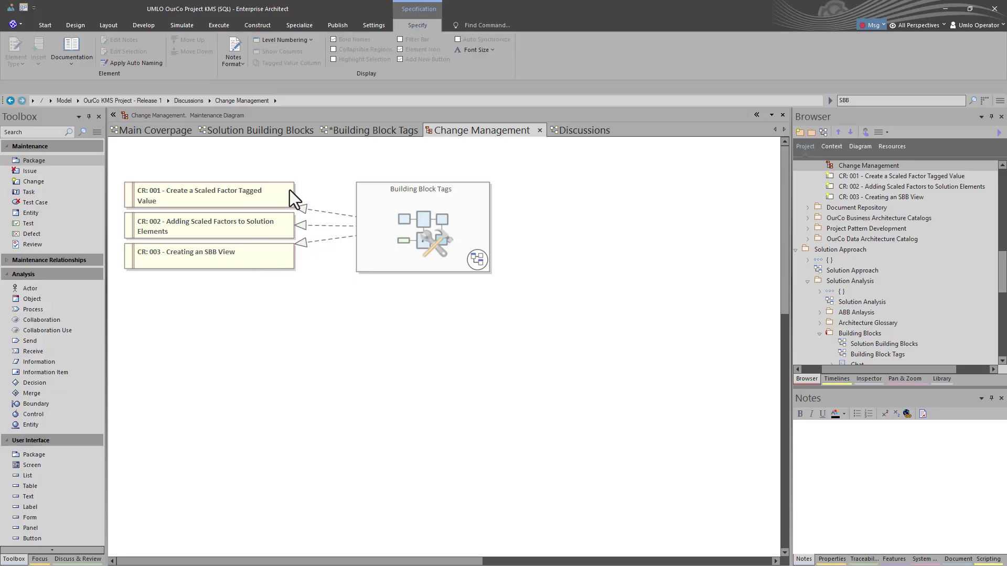
- Return to the Building Block Tags diagram and locate the CR: 004 change element in the project browser
{"action": "left_click", "coordinate": [386, 131]}
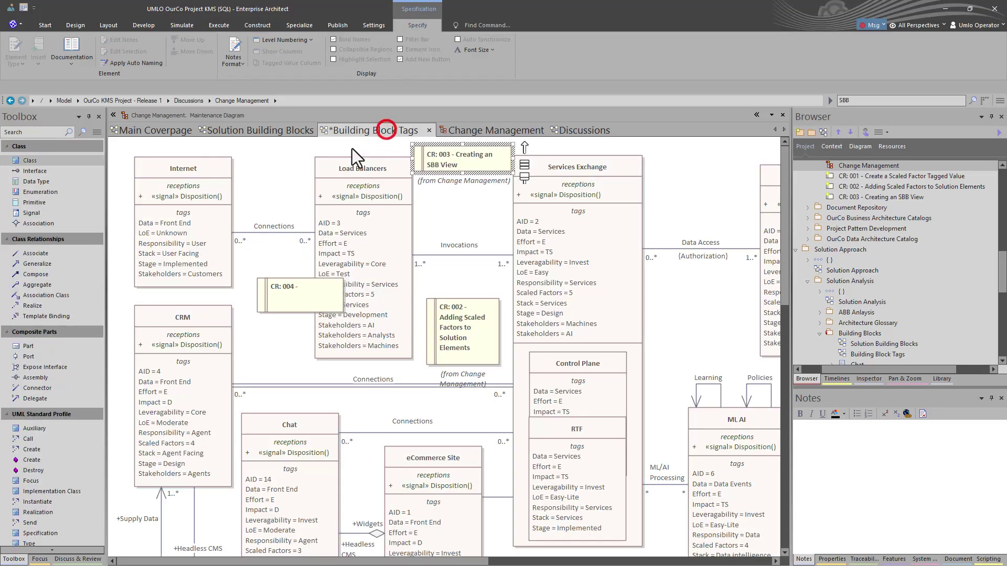
{"action": "left_click", "coordinate": [291, 295]}
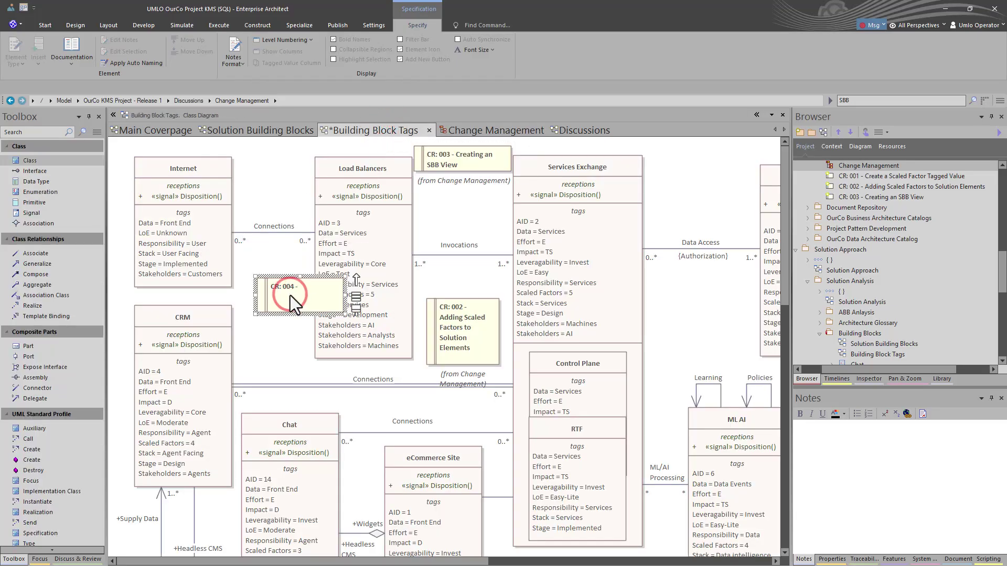
{"action": "key", "text": "alt"}
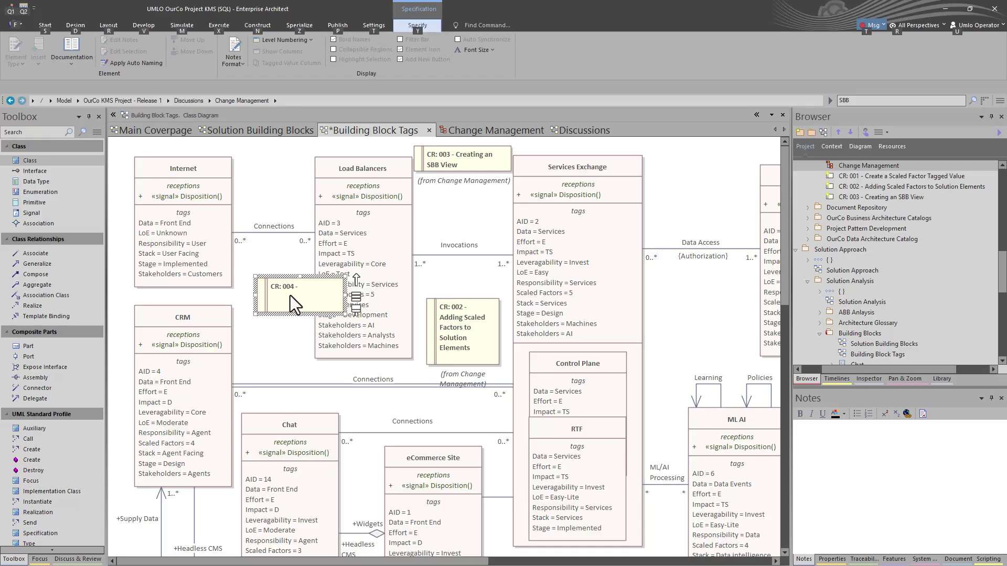
{"action": "key", "text": "alt+g"}
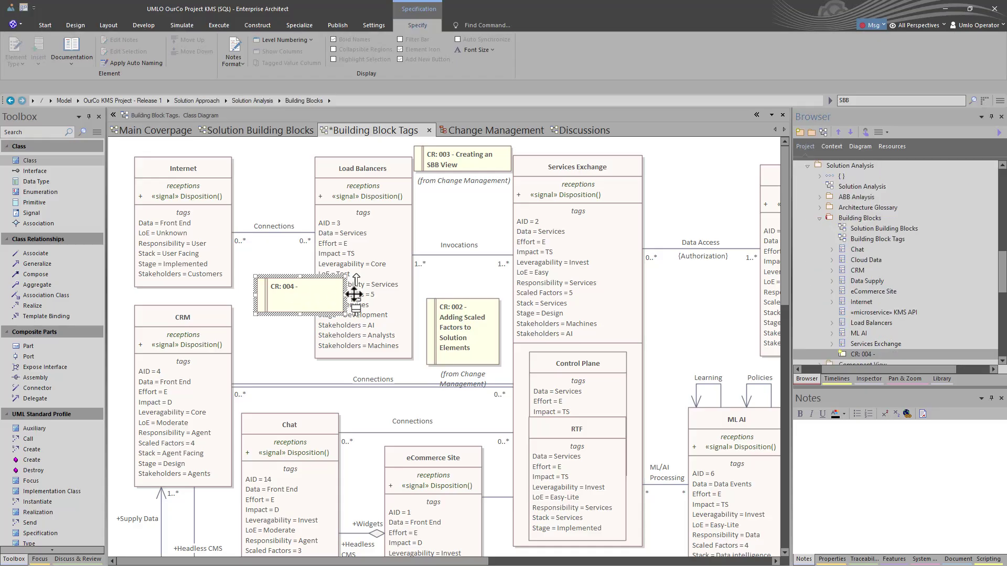
- Move the CR: 004 change element into the Change Management package and shift its note away from the Load Balancers class on the diagram
{"action": "left_click", "coordinate": [861, 355]}
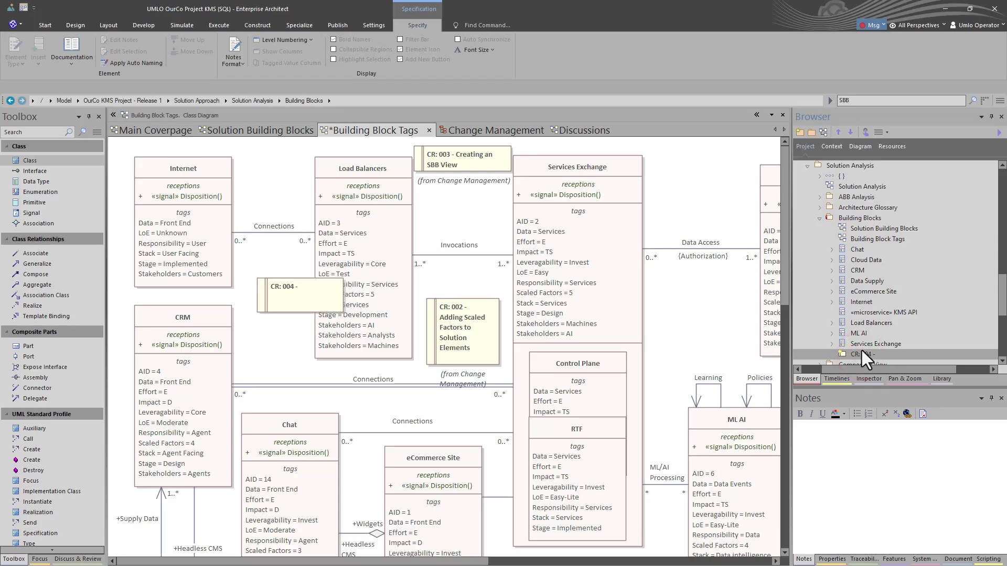
{"action": "left_click_drag", "start_coordinate": [859, 353], "coordinate": [856, 203]}
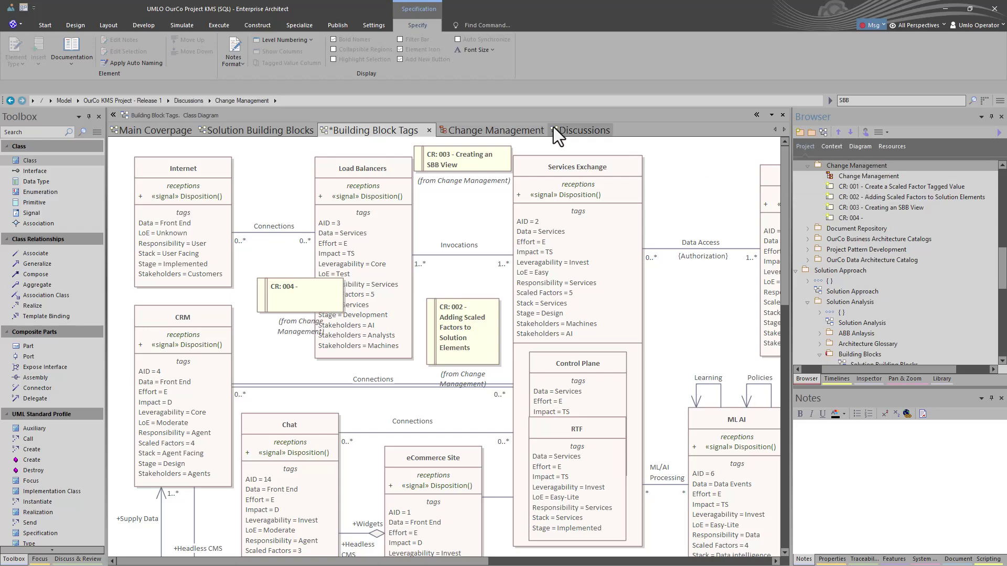
{"action": "left_click_drag", "start_coordinate": [289, 295], "coordinate": [273, 292]}
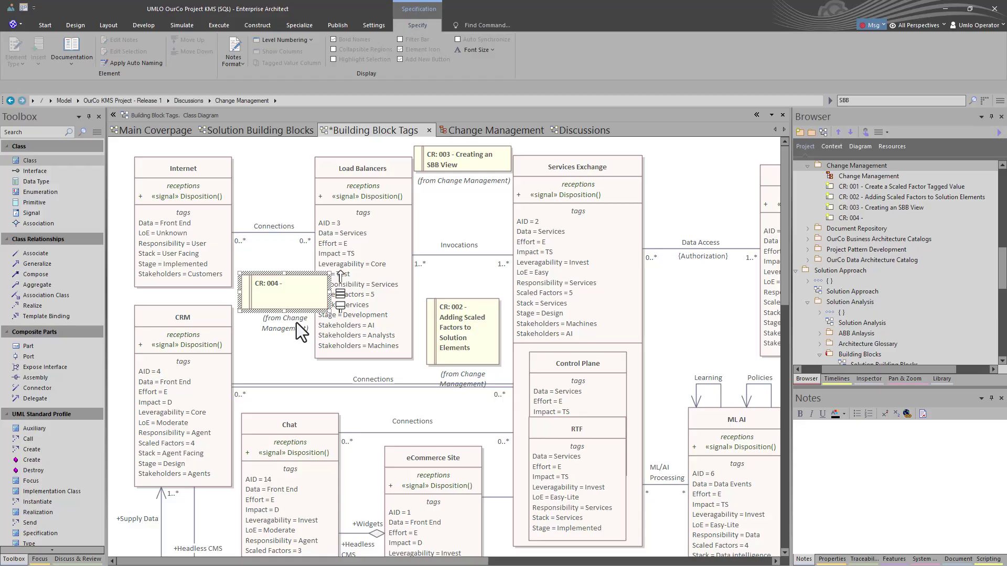
- Place CR: 004 as a link on the Change Management diagram, aligned beneath CR: 003 - Creating an SBB View
{"action": "left_click", "coordinate": [491, 131]}
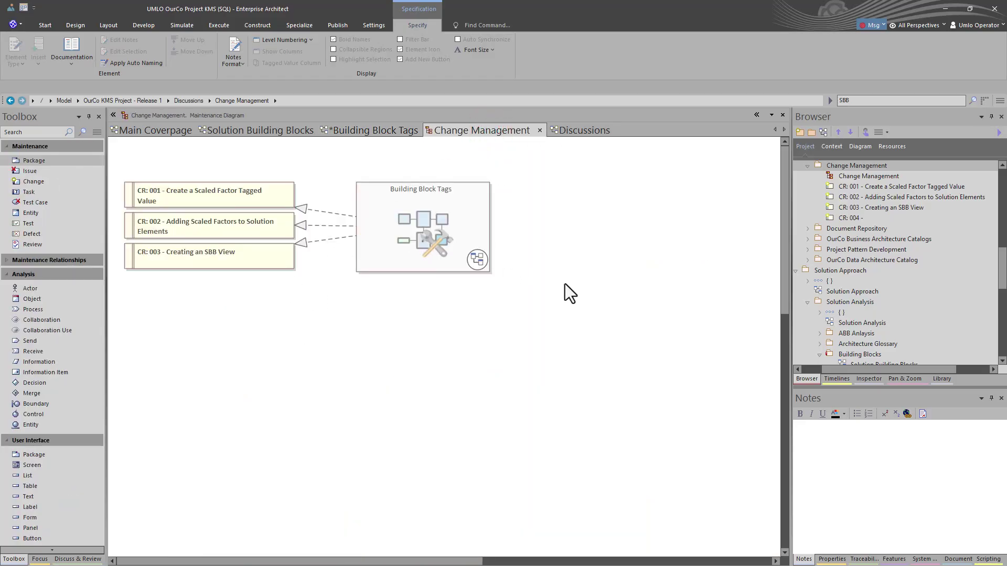
{"action": "left_click_drag", "start_coordinate": [850, 215], "coordinate": [159, 298]}
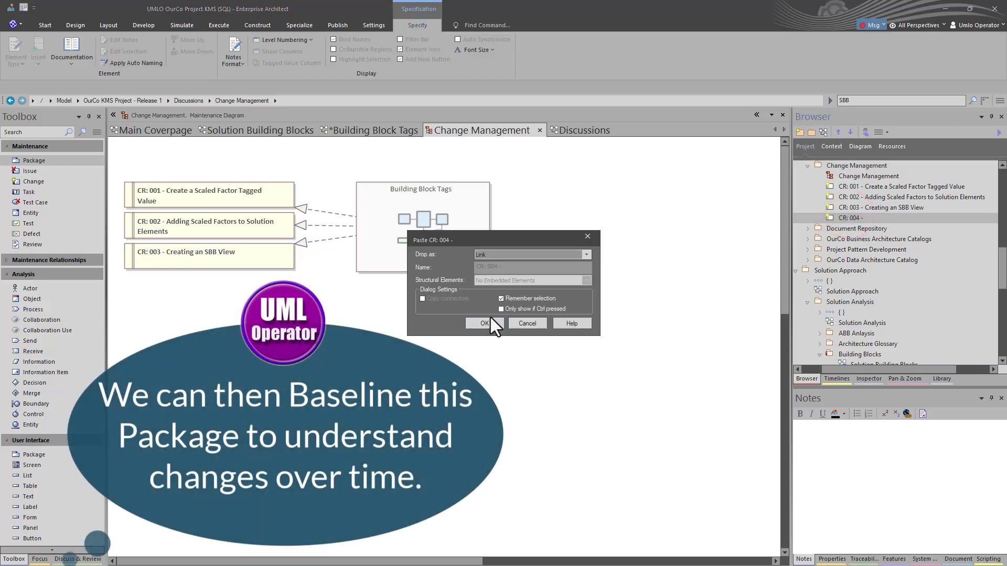
{"action": "left_click", "coordinate": [483, 323]}
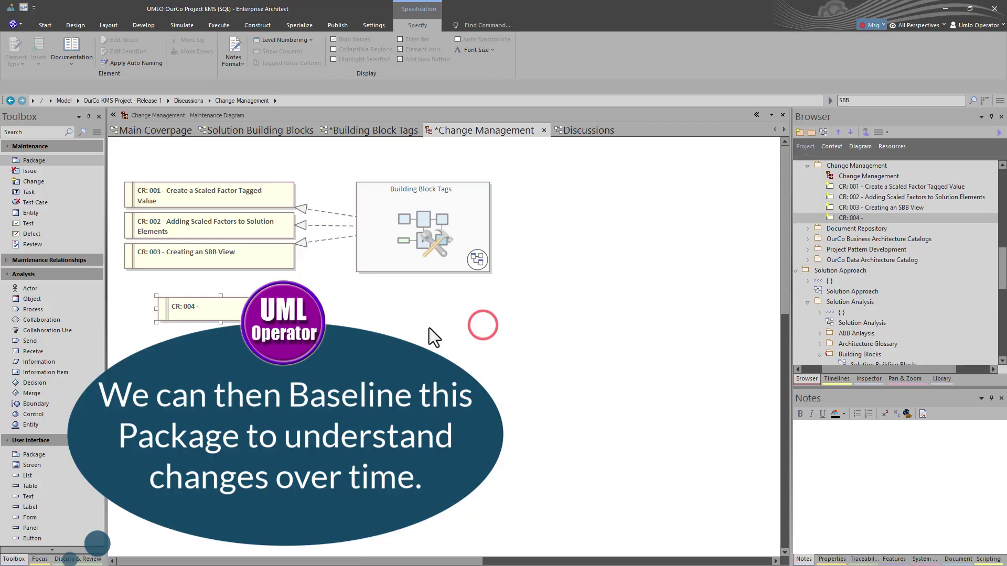
{"action": "left_click", "coordinate": [169, 313]}
{"action": "left_click_drag", "start_coordinate": [169, 314], "coordinate": [137, 306]}
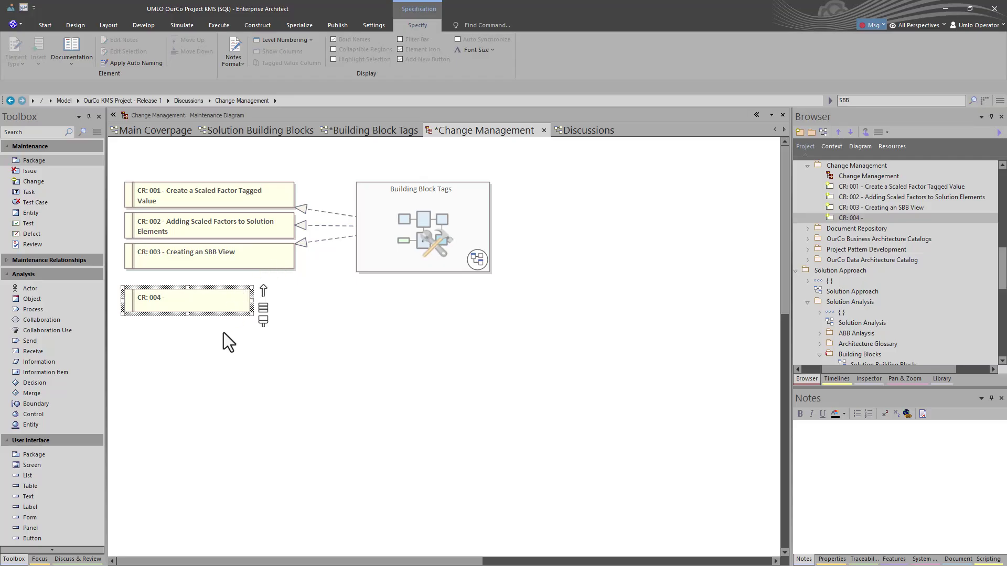
{"action": "left_click", "coordinate": [240, 309]}
- Switch the Change Management diagram to the Specification View
{"action": "right_click", "coordinate": [328, 310]}
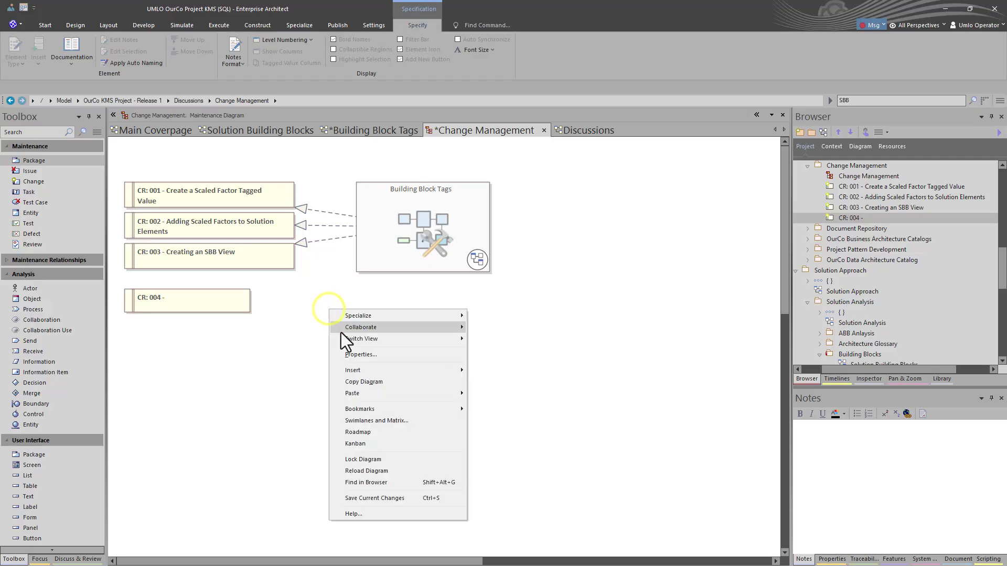
{"action": "left_click", "coordinate": [370, 342]}
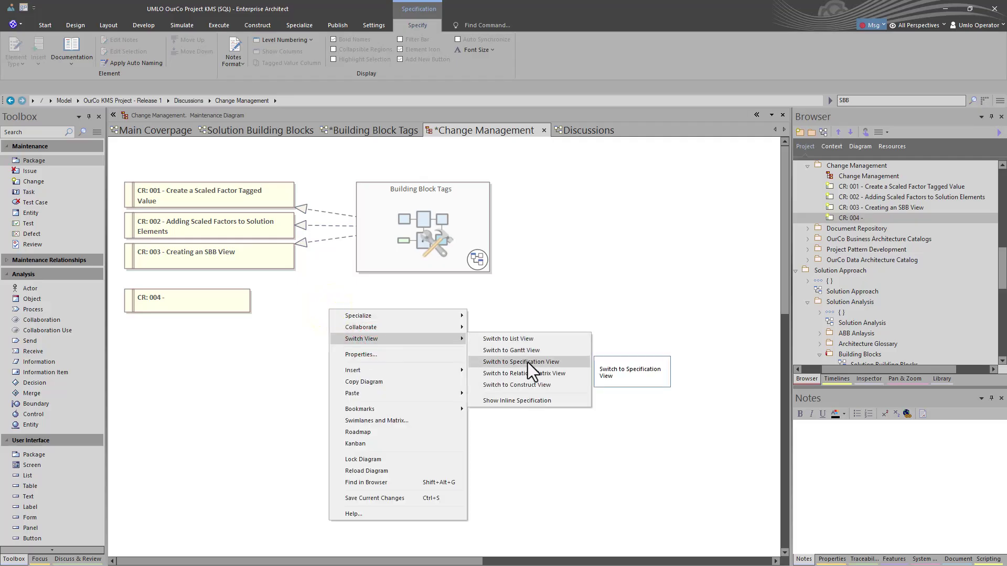
{"action": "left_click", "coordinate": [527, 363]}
{"action": "left_click", "coordinate": [527, 312]}
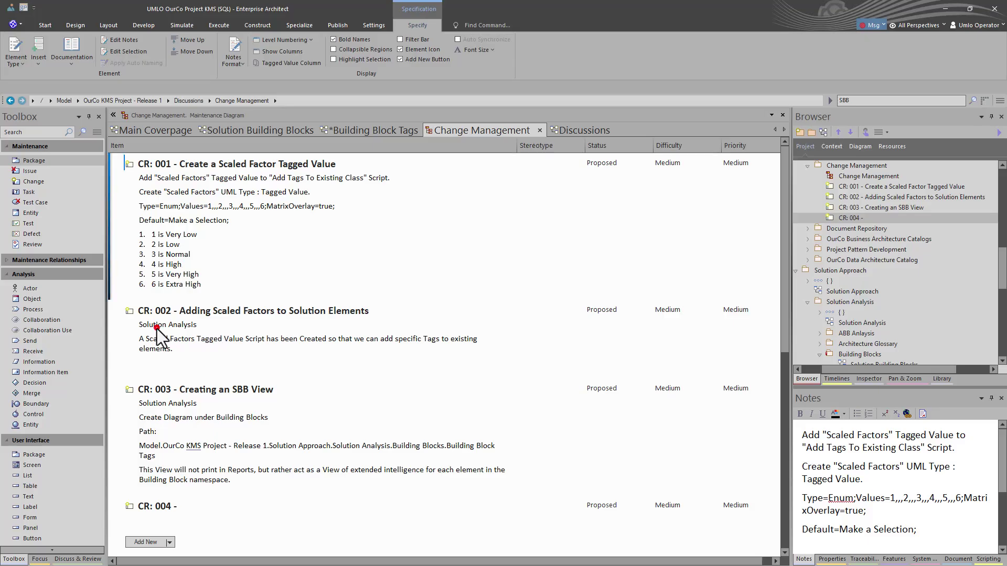
- Examine the notes of CR: 002 and the entries for CR: 003 and CR: 004 in the specification list
{"action": "left_click", "coordinate": [140, 327]}
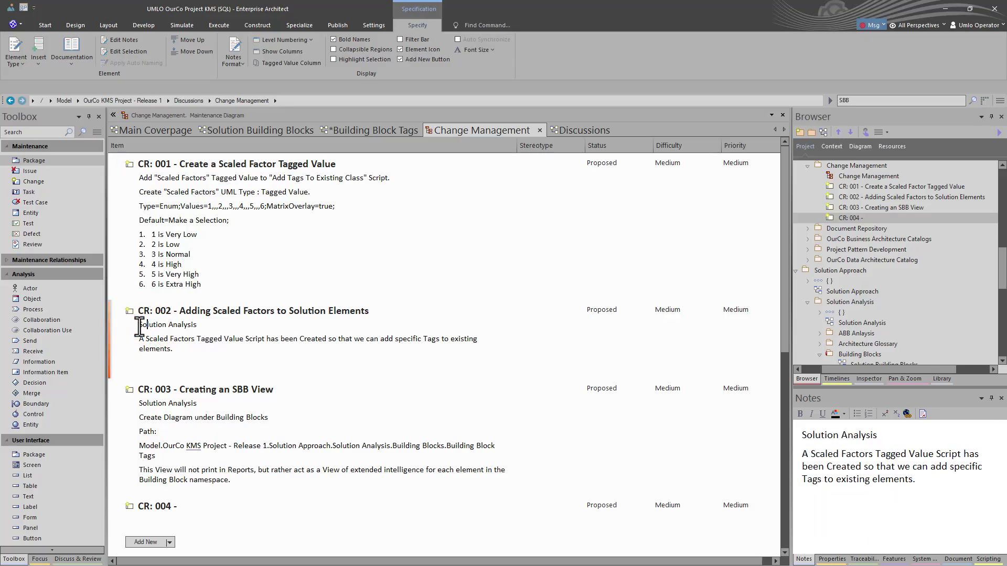
{"action": "left_click_drag", "start_coordinate": [140, 326], "coordinate": [198, 331]}
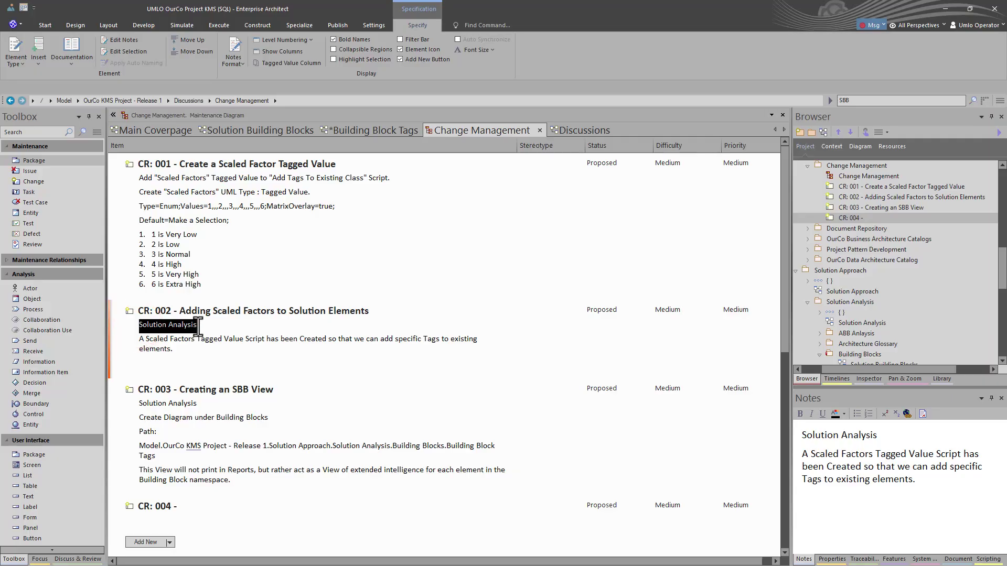
{"action": "left_click_drag", "start_coordinate": [198, 325], "coordinate": [194, 326]}
{"action": "left_click", "coordinate": [140, 342]}
{"action": "left_click_drag", "start_coordinate": [140, 342], "coordinate": [166, 350]}
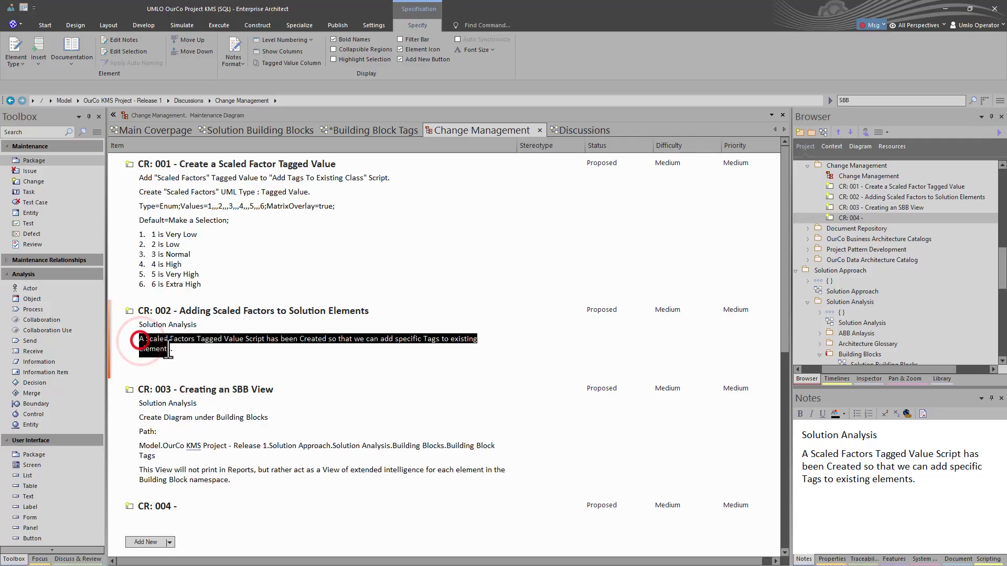
{"action": "left_click", "coordinate": [191, 394]}
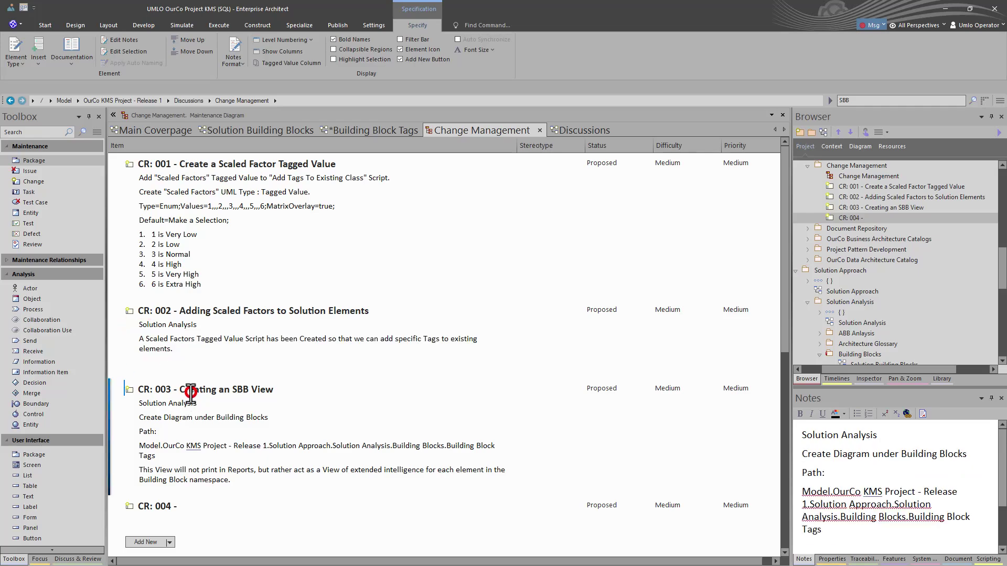
{"action": "scroll", "coordinate": [183, 414], "scroll_direction": "down", "scroll_amount": 3}
{"action": "left_click", "coordinate": [179, 431]}
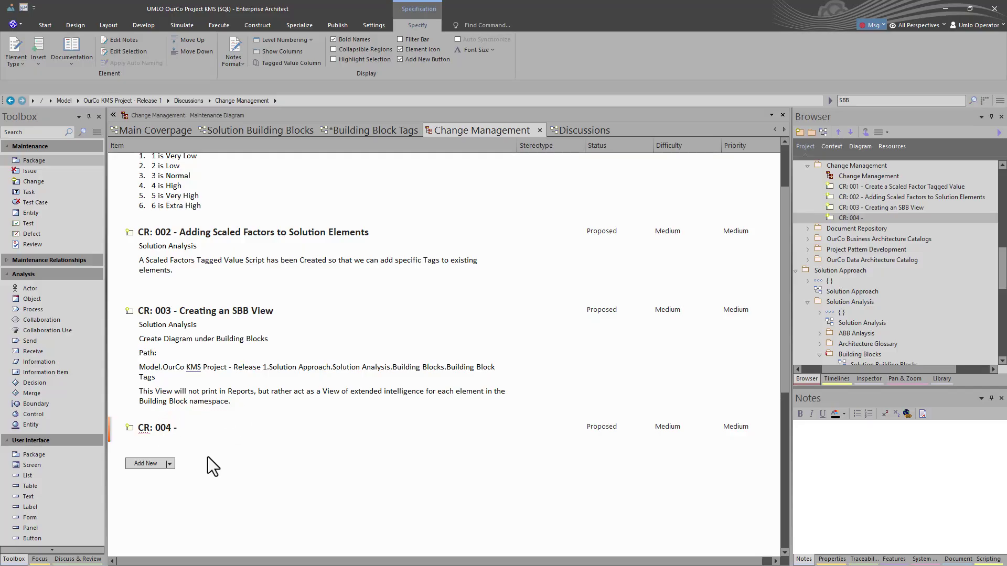
{"action": "left_click", "coordinate": [593, 423]}
{"action": "scroll", "coordinate": [428, 237], "scroll_direction": "up", "scroll_amount": 3}
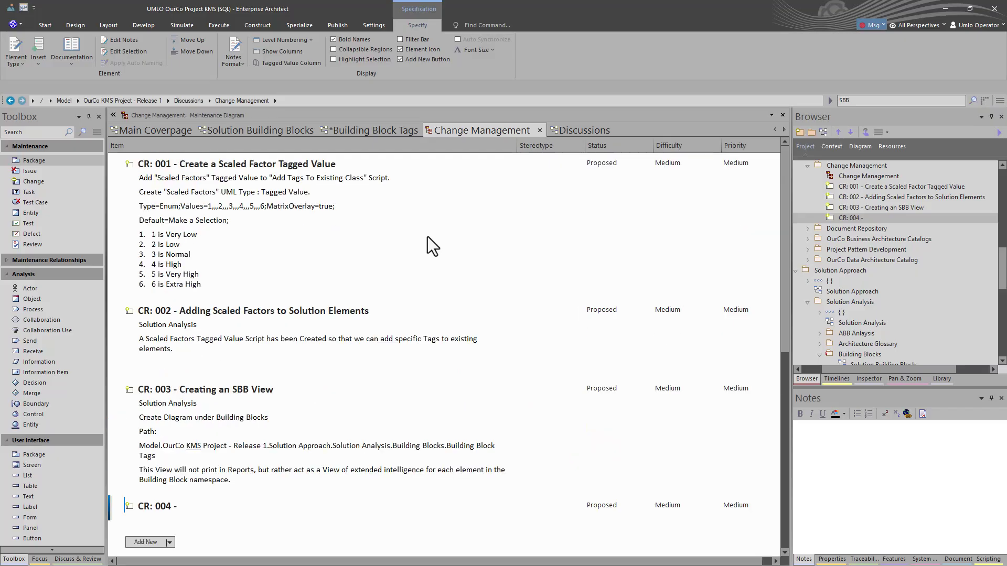
- Set the status of CR: 001 - Create a Scaled Factor Tagged Value to Implemented
{"action": "left_click", "coordinate": [314, 191]}
{"action": "left_click", "coordinate": [595, 163]}
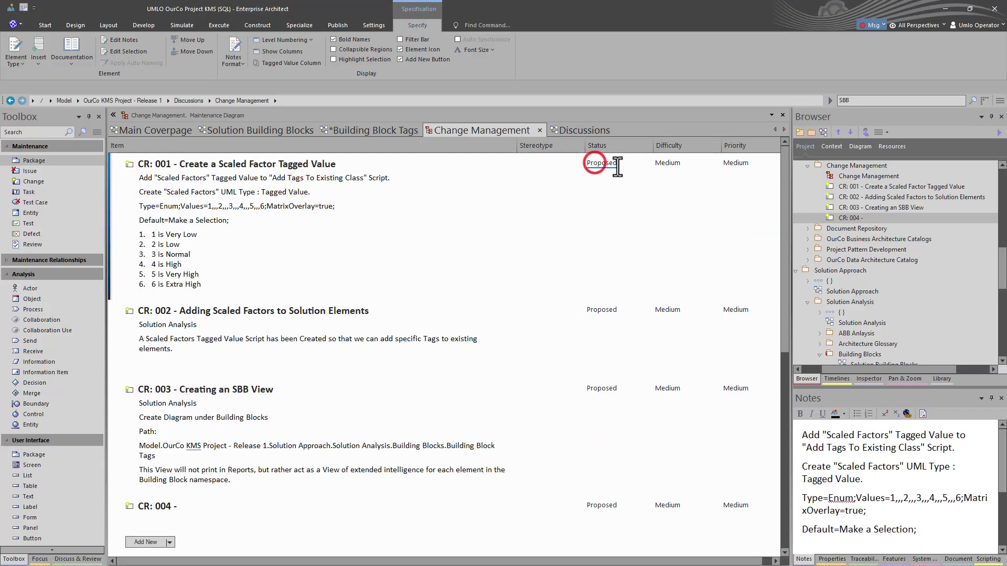
{"action": "left_click", "coordinate": [646, 161]}
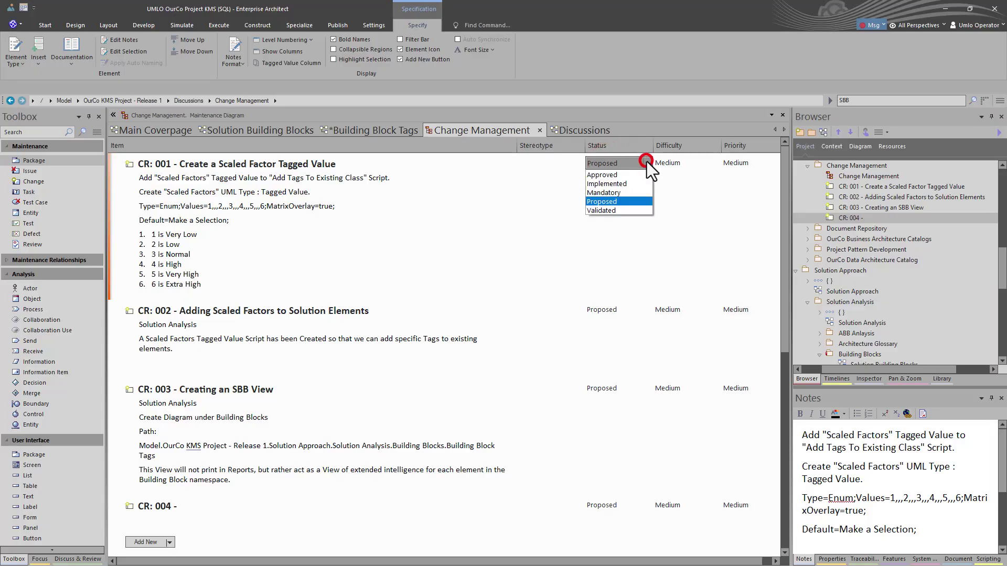
{"action": "left_click", "coordinate": [629, 184]}
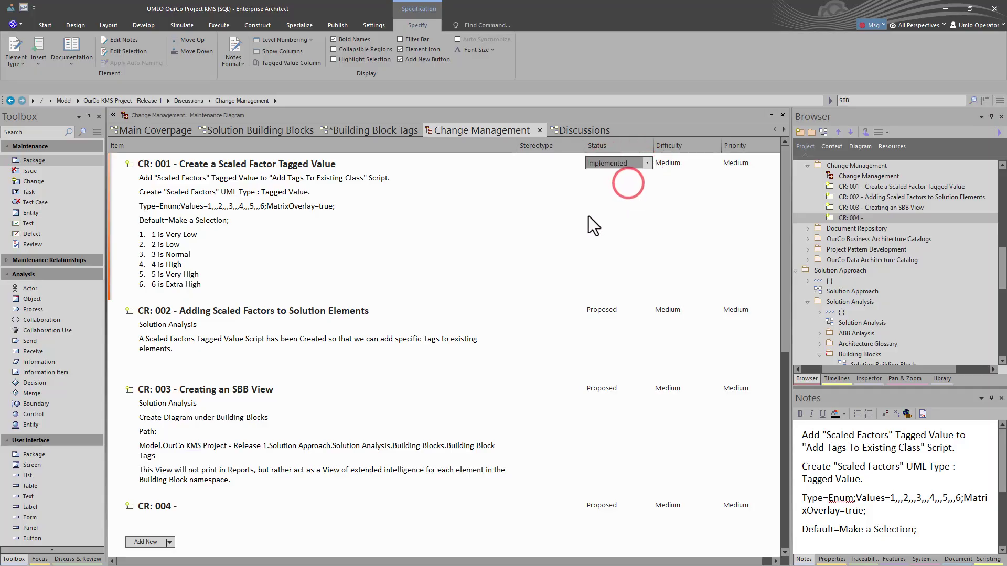
{"action": "left_click", "coordinate": [462, 332]}
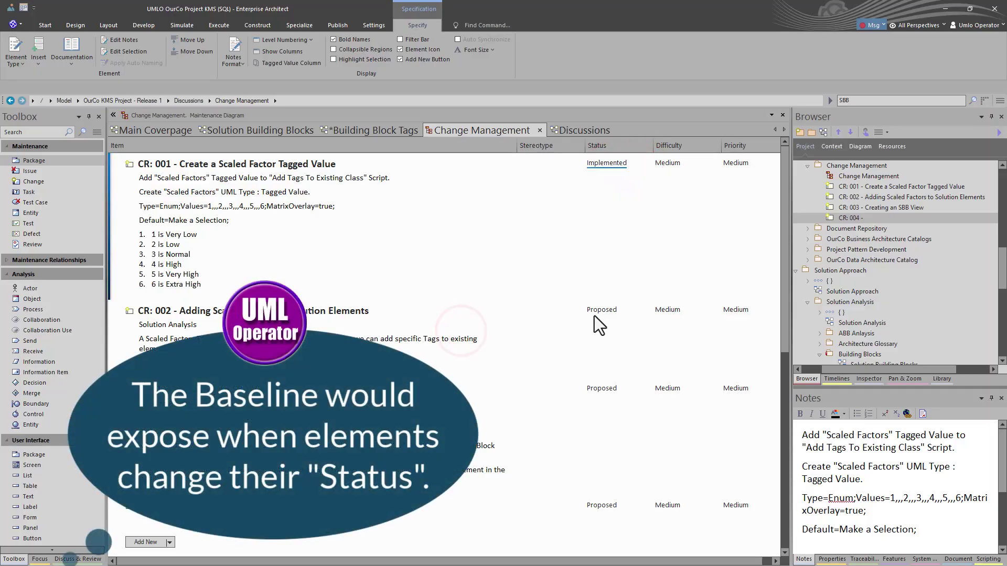
- Set the status of CR: 002 - Adding Scaled Factors to Solution Elements to Approved and finally to Implemented
{"action": "left_click", "coordinate": [598, 312]}
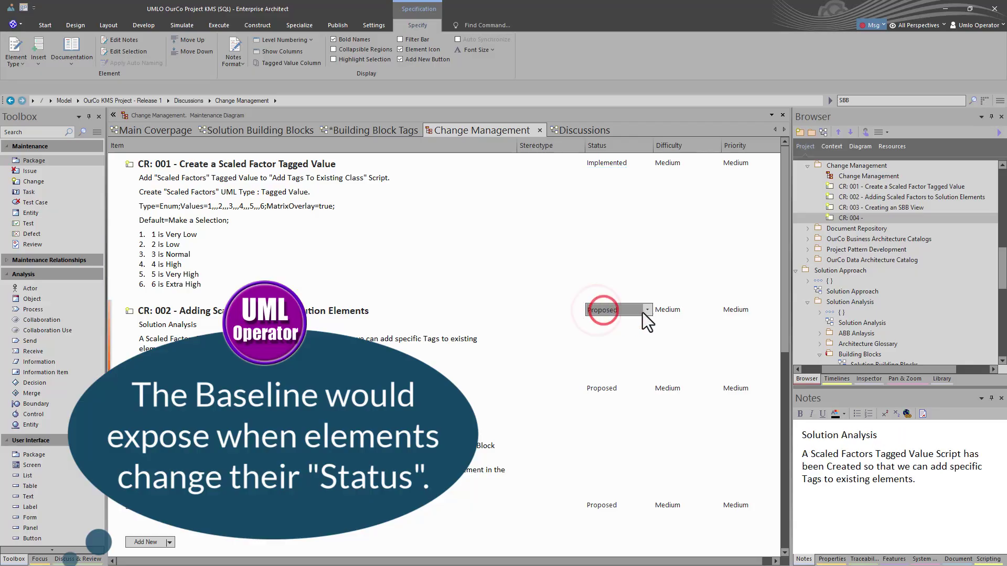
{"action": "left_click", "coordinate": [646, 311]}
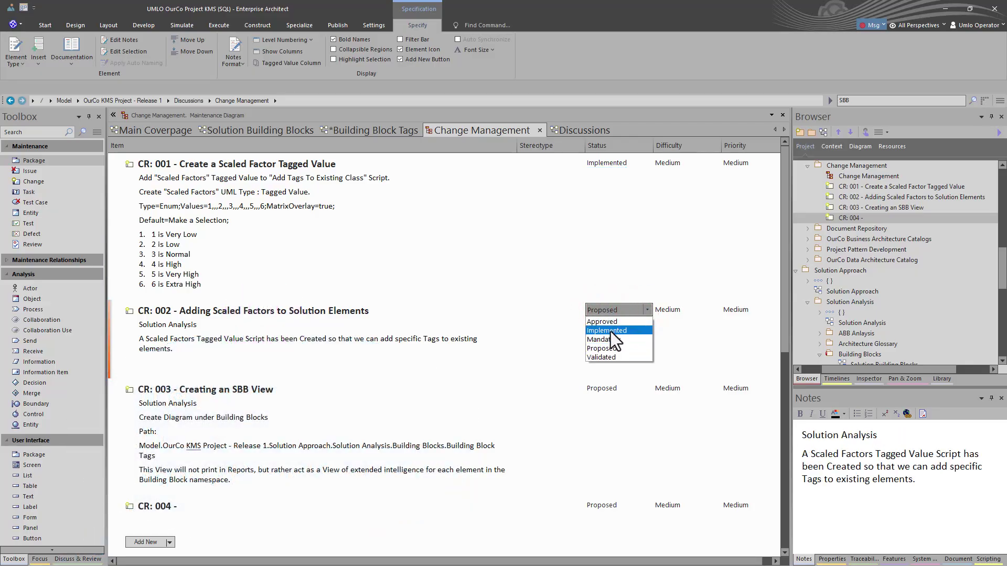
{"action": "left_click", "coordinate": [606, 322]}
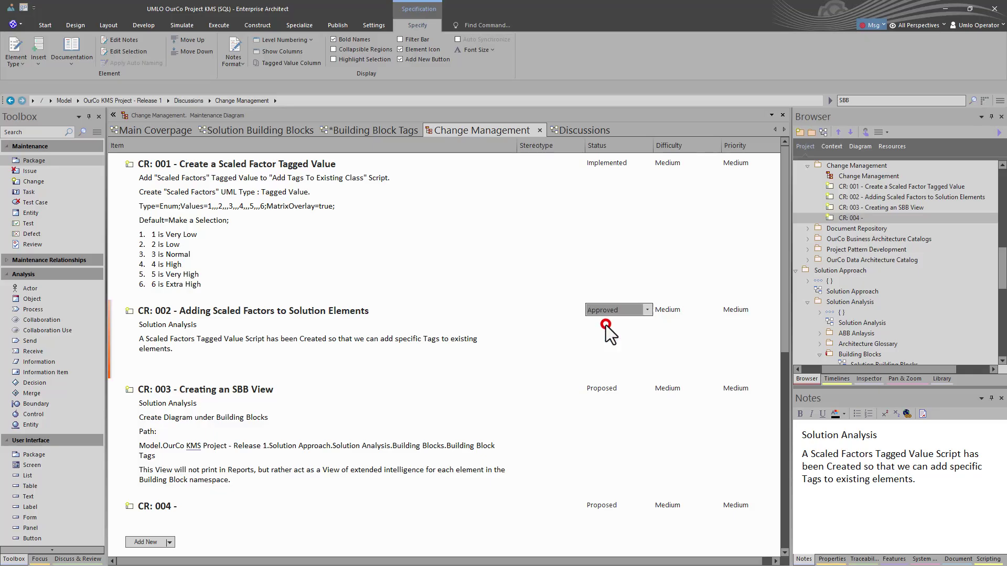
{"action": "left_click", "coordinate": [646, 310]}
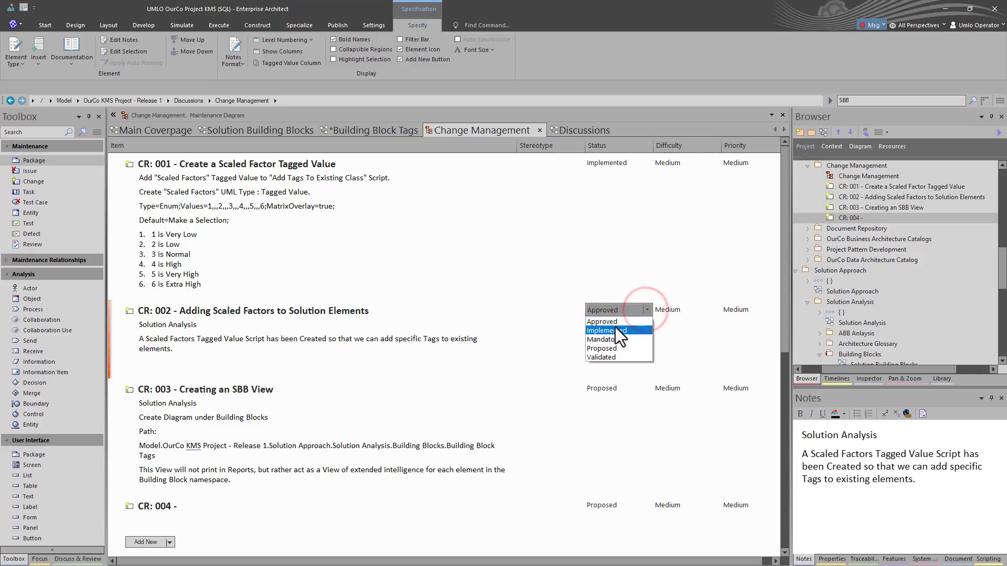
{"action": "left_click", "coordinate": [615, 327]}
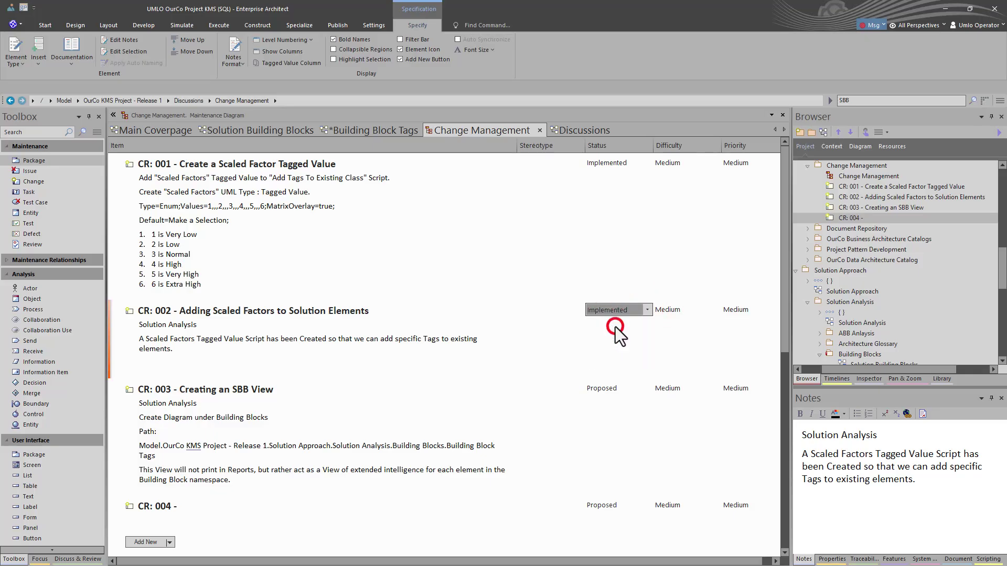
{"action": "left_click", "coordinate": [607, 416]}
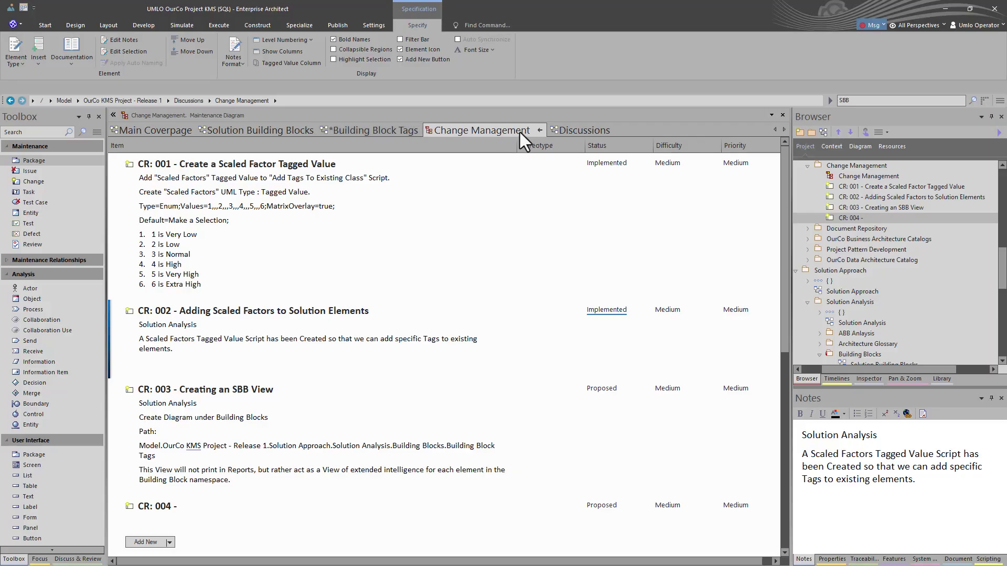
- Return Change Management to its diagram view, preview the Building Block Tags diagram and examine its links to CR: 001, CR: 002 and CR: 003
{"action": "left_click", "coordinate": [540, 131]}
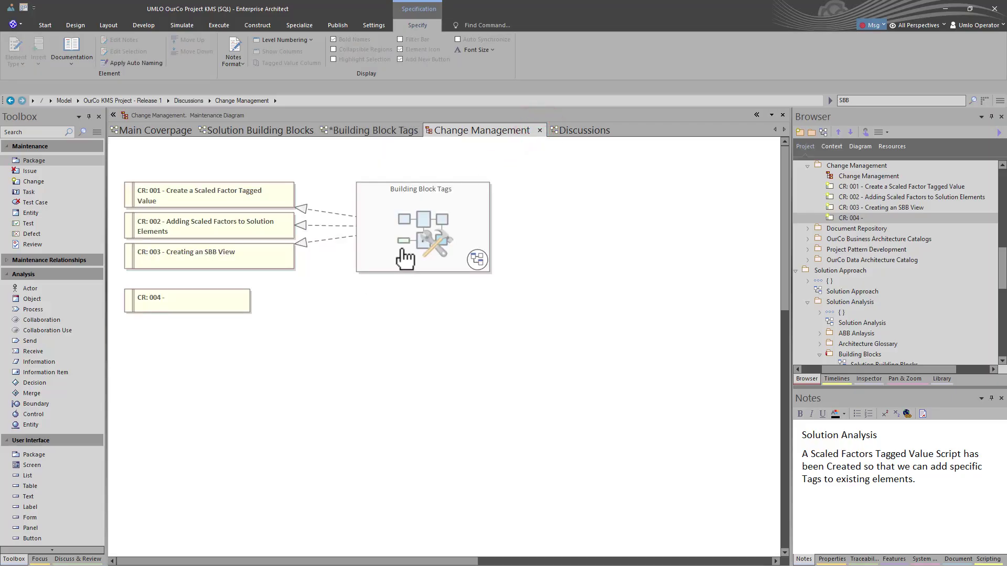
{"action": "double_click", "coordinate": [475, 260]}
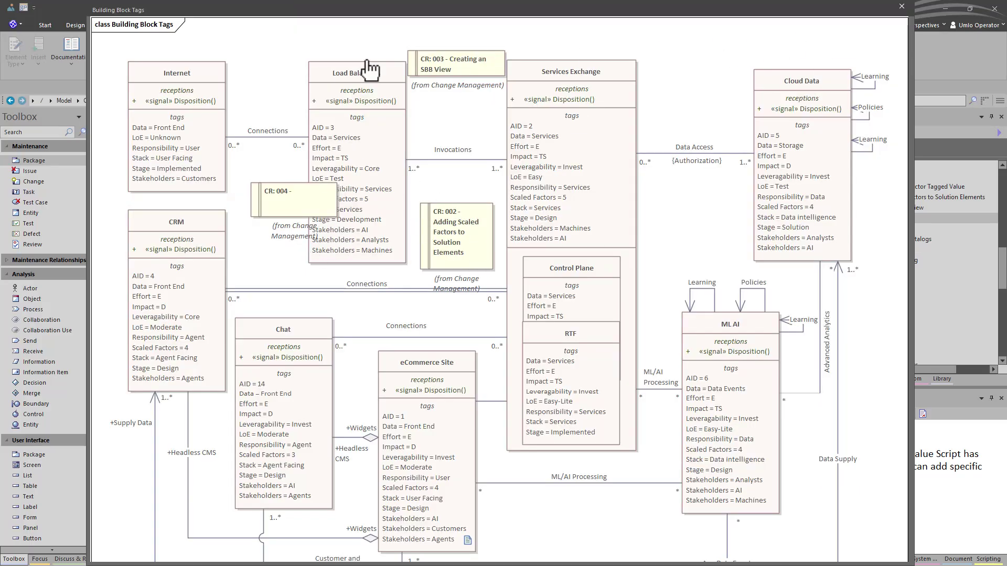
{"action": "left_click", "coordinate": [71, 77]}
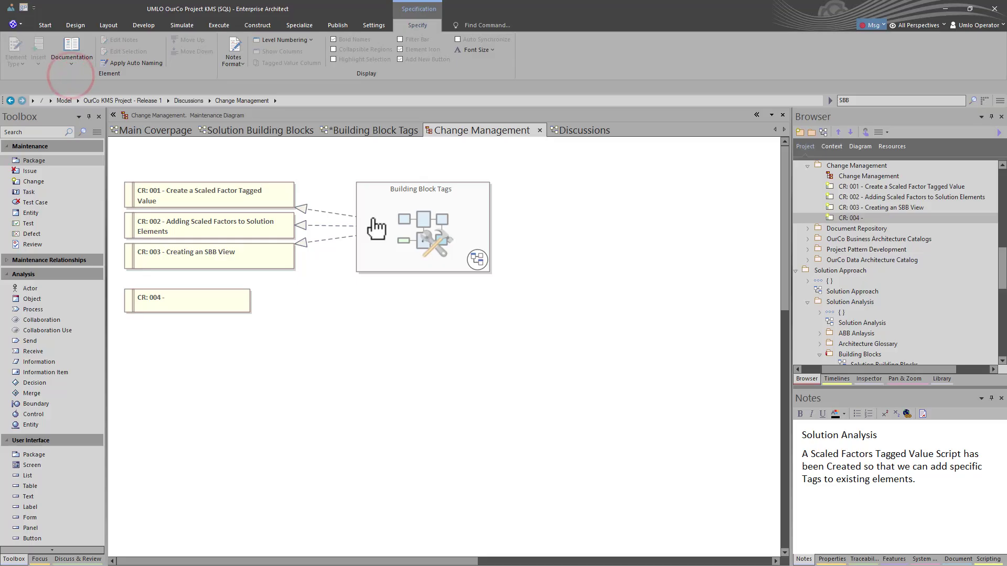
{"action": "left_click", "coordinate": [368, 216]}
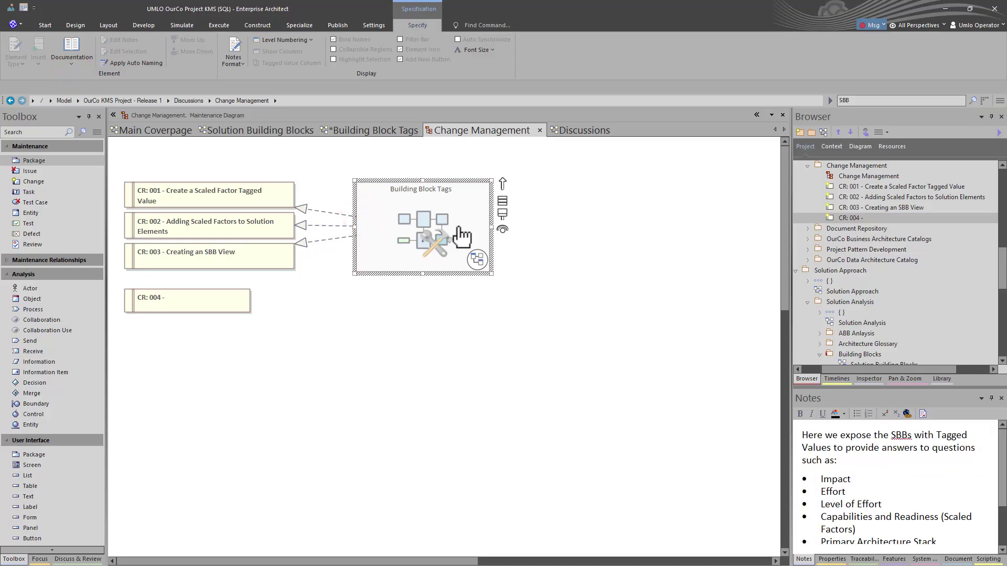
{"action": "left_click", "coordinate": [313, 210]}
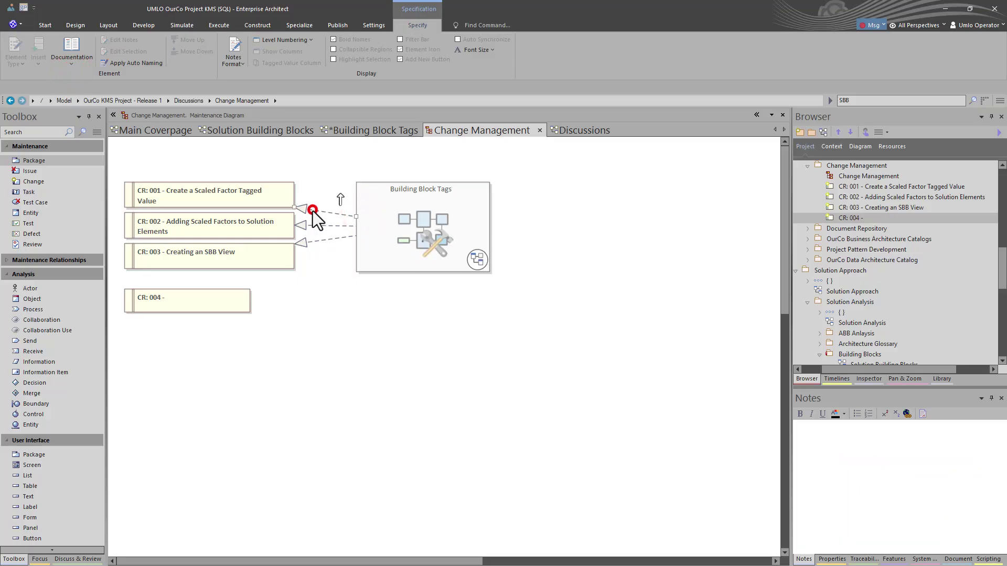
{"action": "left_click", "coordinate": [247, 193]}
{"action": "left_click", "coordinate": [252, 222]}
{"action": "left_click", "coordinate": [258, 254]}
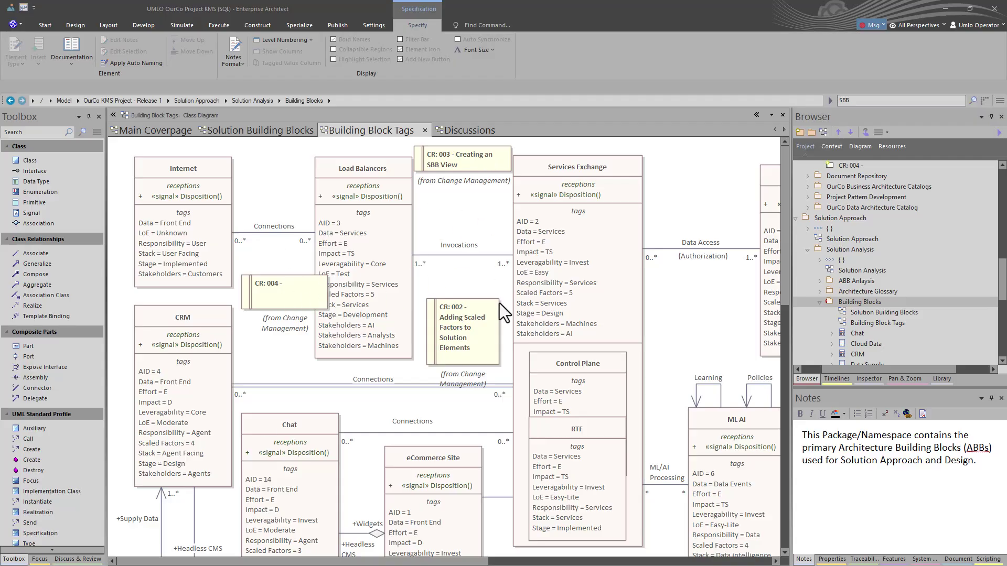
- Show the differences between the Building Blocks package and its baseline version 0.06
{"action": "left_click", "coordinate": [850, 299]}
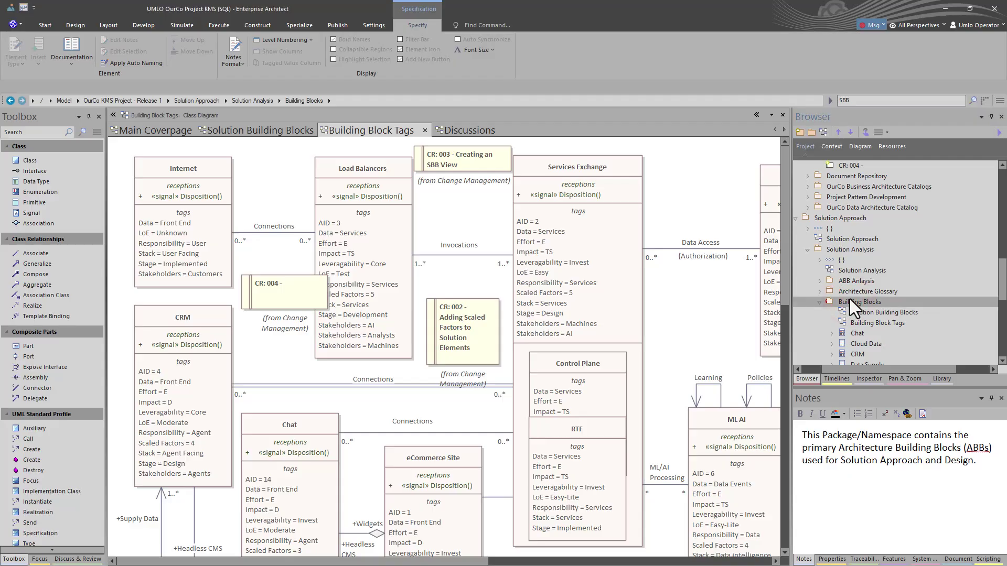
{"action": "key", "text": "ctrl+alt+b"}
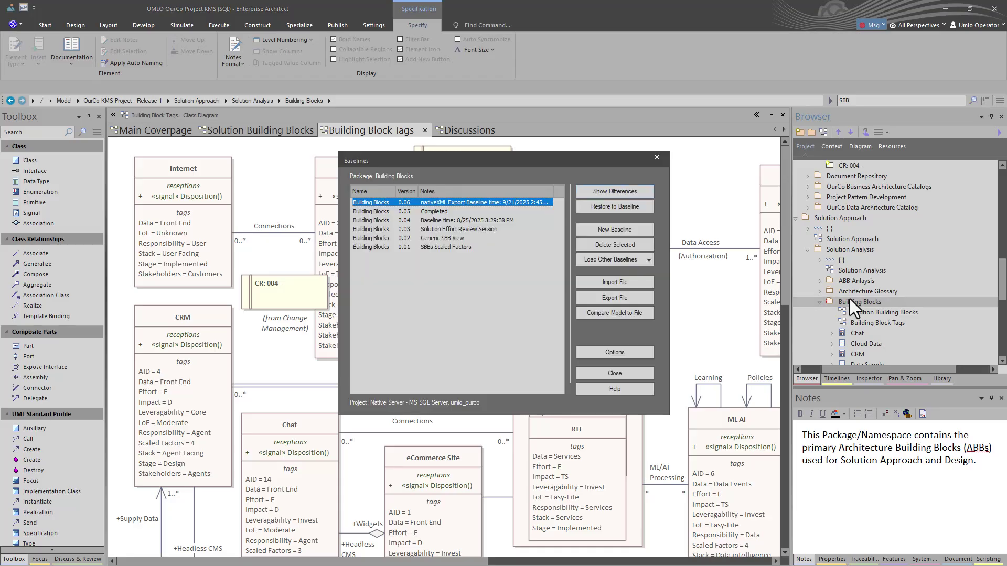
{"action": "left_click", "coordinate": [441, 211]}
{"action": "left_click", "coordinate": [443, 202]}
{"action": "left_click", "coordinate": [615, 192]}
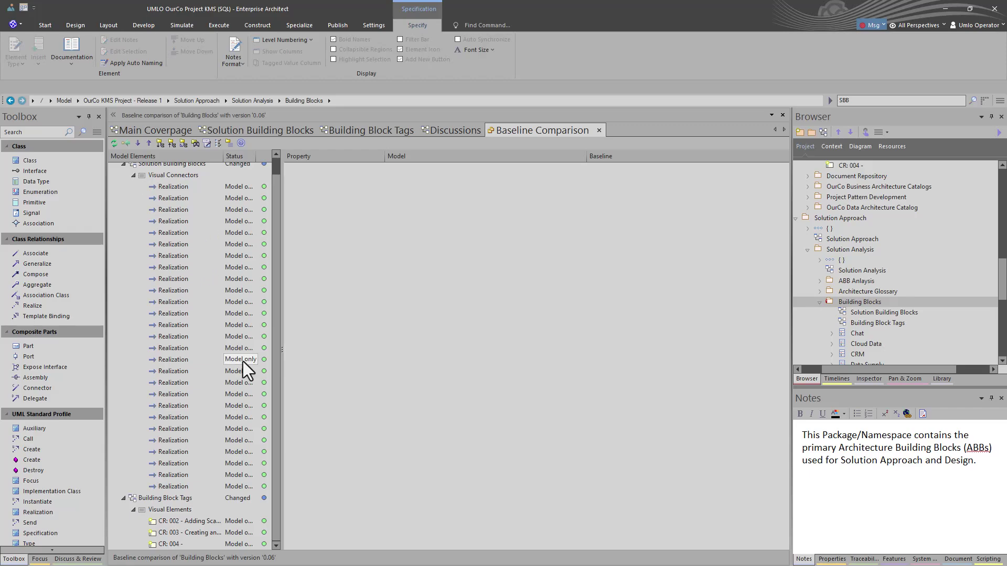
- Collapse the Solution Building Blocks connector differences, examine the Building Block Tags changes and close the baseline comparison
{"action": "left_click", "coordinate": [133, 176]}
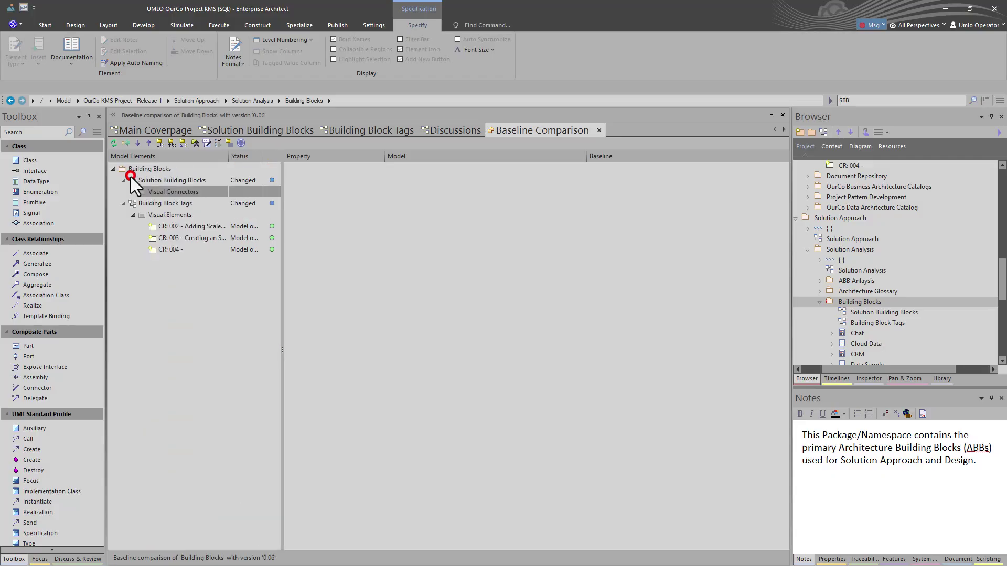
{"action": "left_click", "coordinate": [159, 205]}
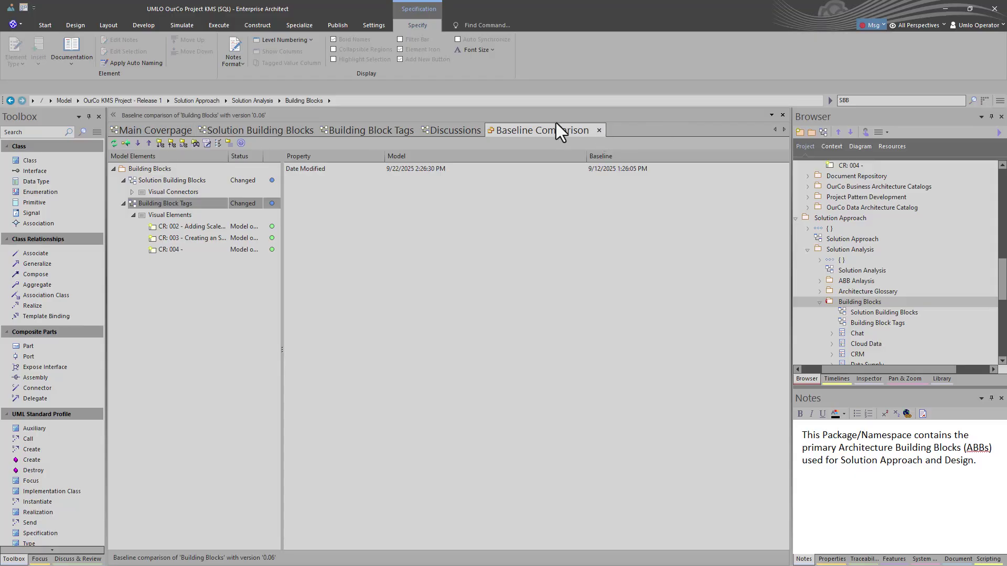
{"action": "left_click", "coordinate": [599, 129]}
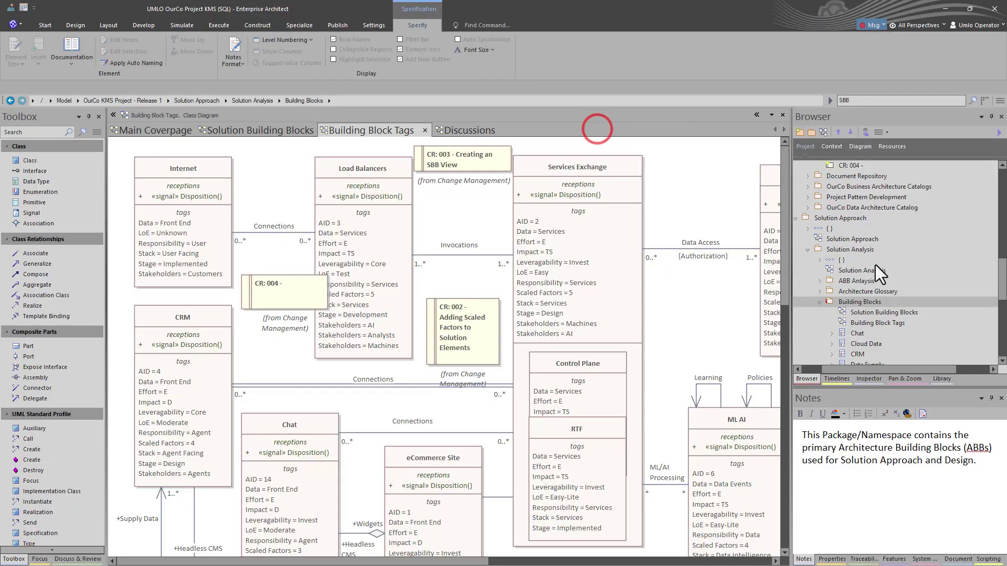
- Review the Building Blocks package's baseline list alongside the change requests on the Building Block Tags diagram, and close the list
{"action": "left_click", "coordinate": [859, 300]}
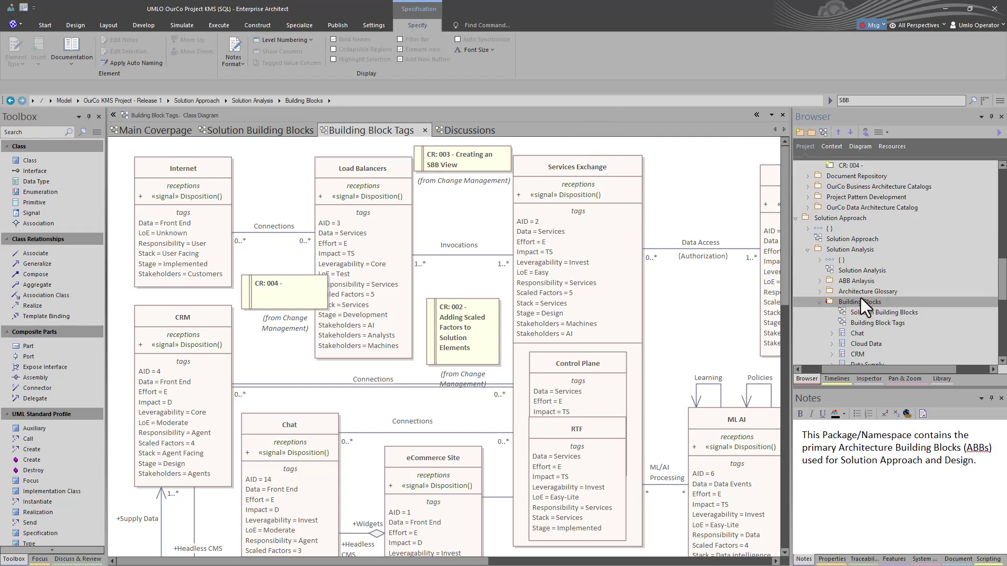
{"action": "key", "text": "ctrl+alt+b"}
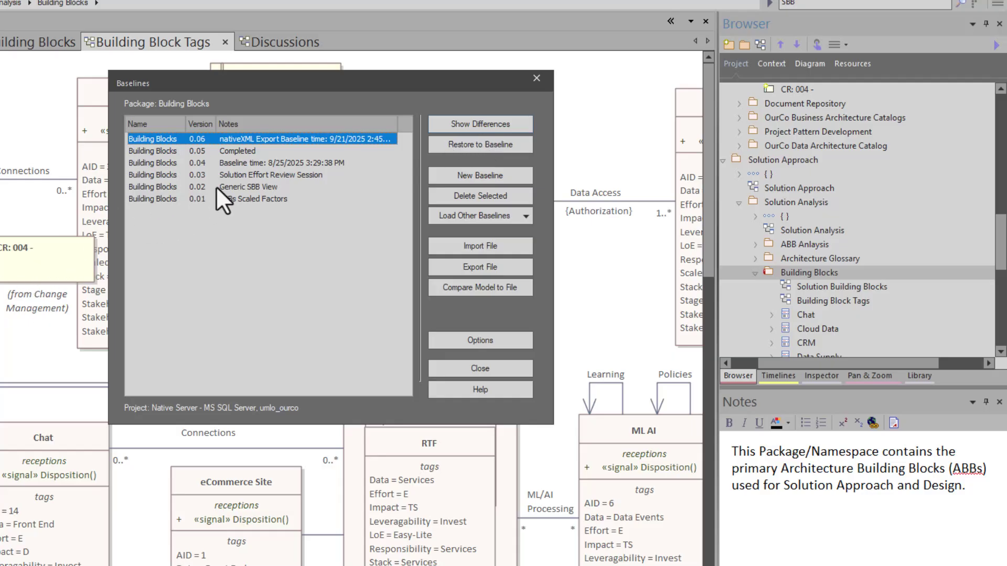
{"action": "left_click_drag", "start_coordinate": [594, 131], "coordinate": [635, 148]}
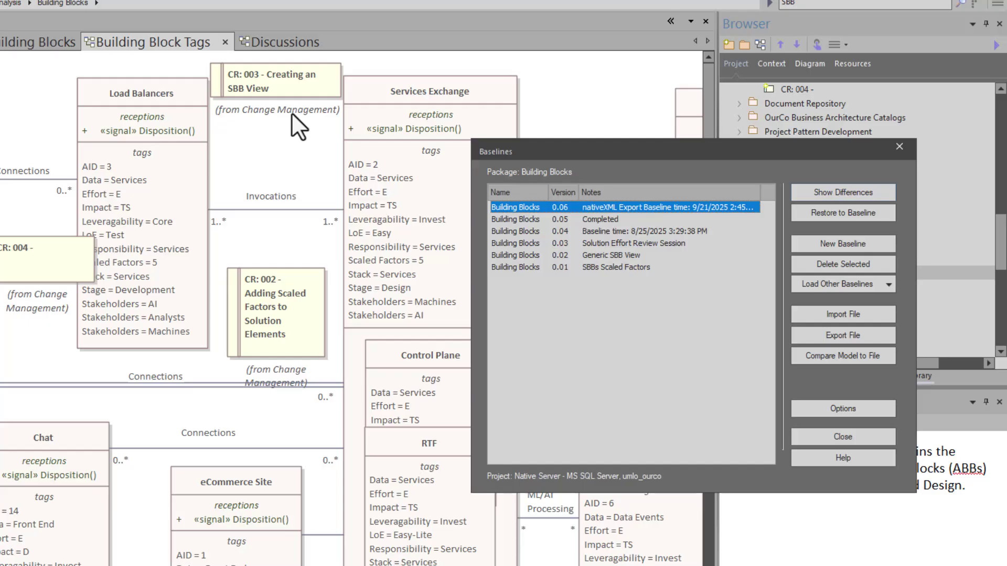
{"action": "left_click", "coordinate": [283, 82]}
{"action": "left_click", "coordinate": [841, 439]}
- Locate CR: 003 - Creating an SBB View in the project browser from the diagram, and view the Change Management diagram before closing it
{"action": "left_click", "coordinate": [52, 267]}
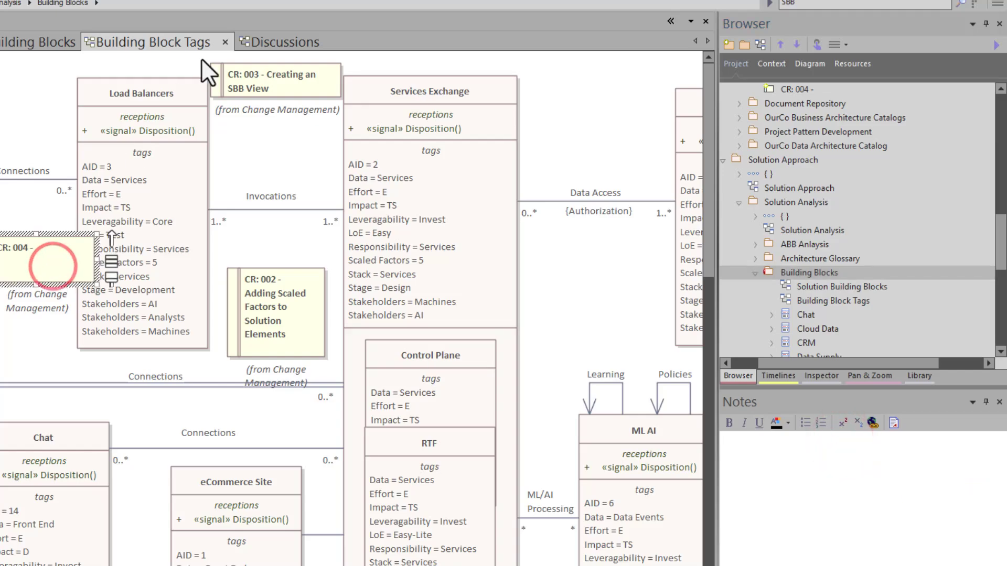
{"action": "left_click", "coordinate": [231, 77]}
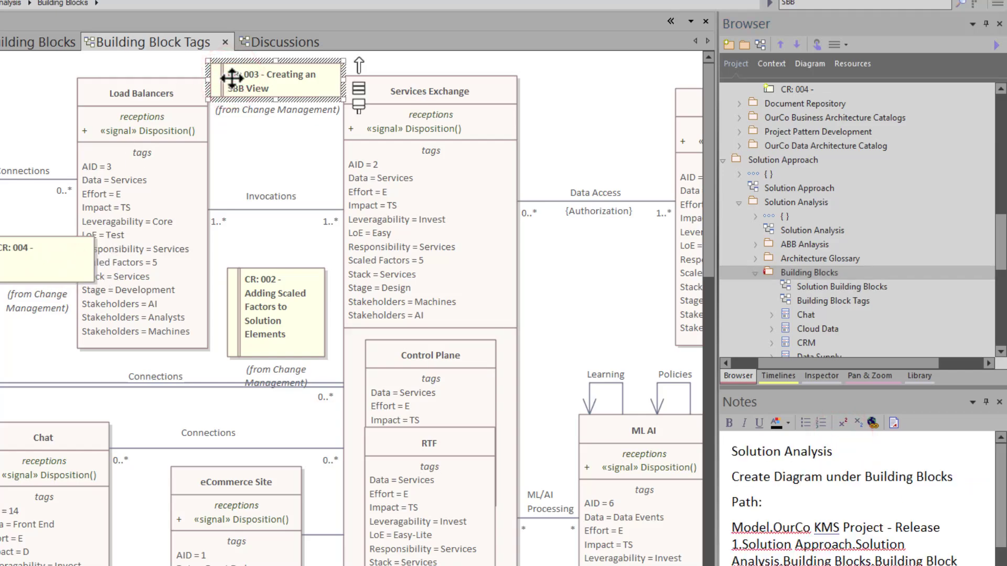
{"action": "key", "text": "alt+g"}
{"action": "scroll", "coordinate": [839, 120], "scroll_direction": "up", "scroll_amount": 3}
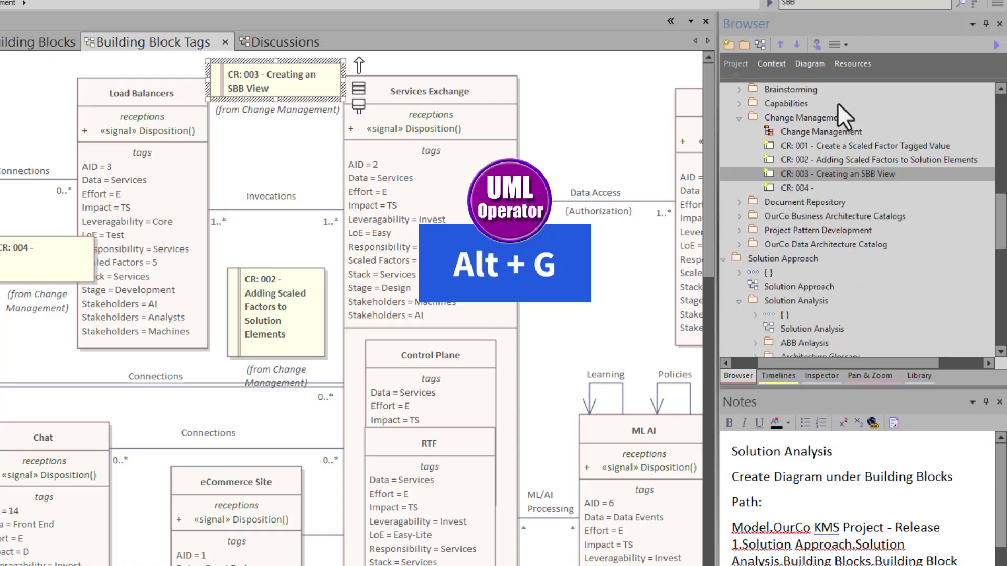
{"action": "double_click", "coordinate": [803, 173]}
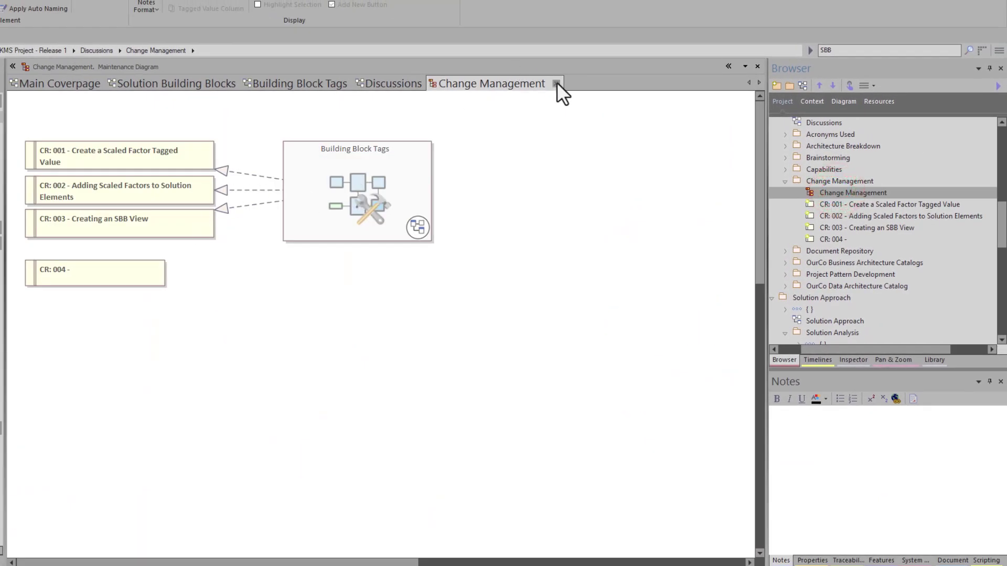
{"action": "left_click", "coordinate": [556, 82]}
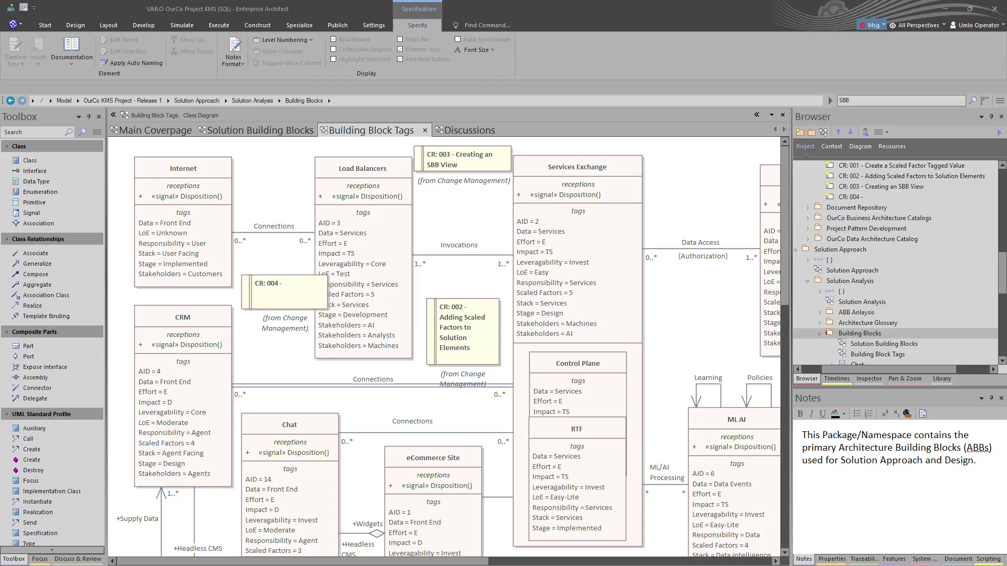
- Locate the open Building Block Tags diagram in the project browser
{"action": "left_click", "coordinate": [457, 215]}
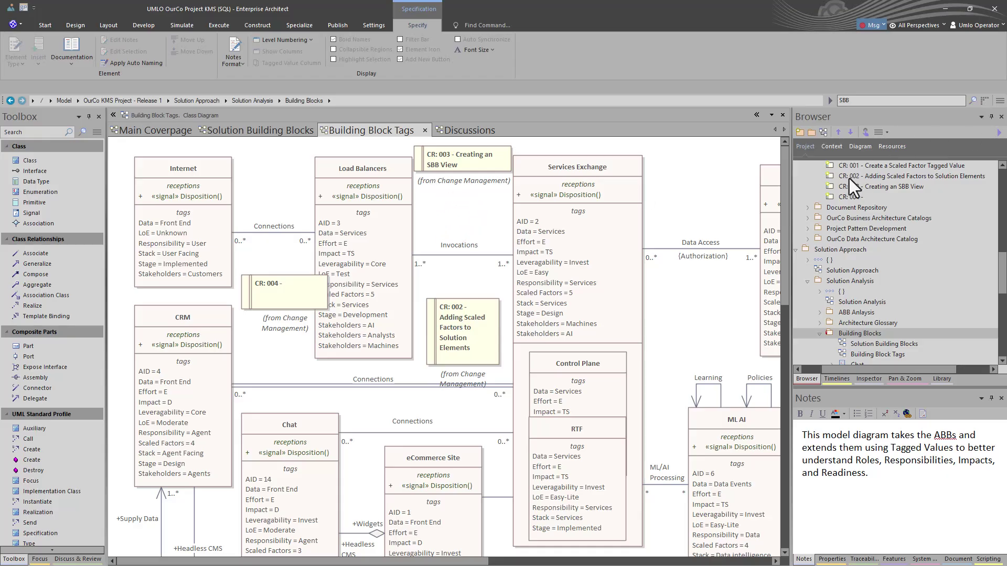
{"action": "right_click", "coordinate": [480, 219]}
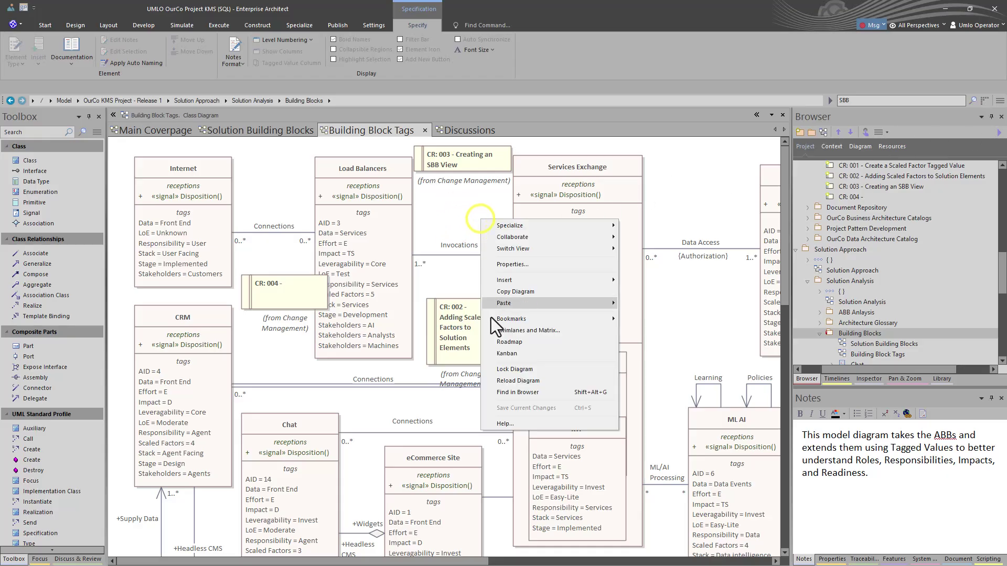
{"action": "left_click", "coordinate": [525, 391]}
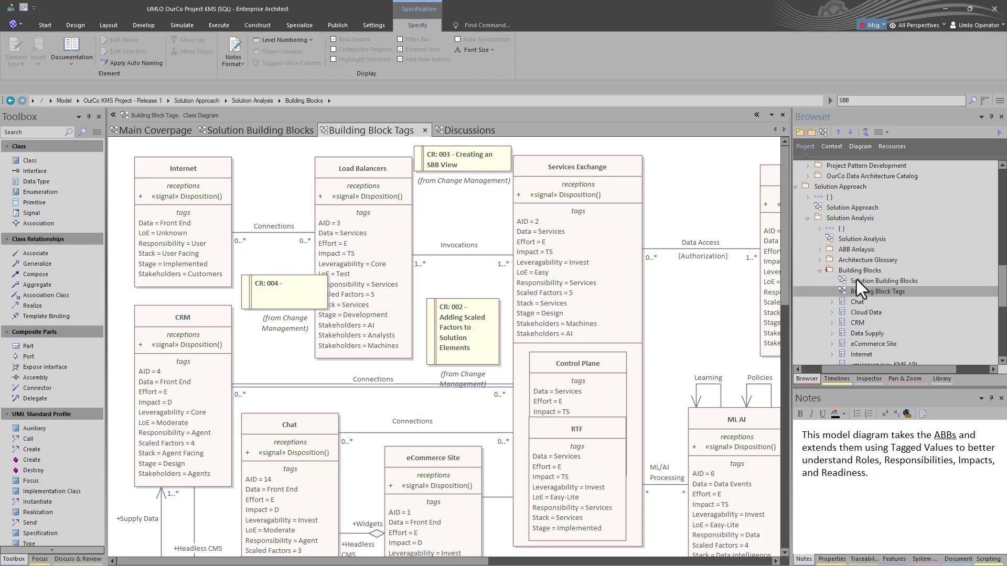
- Create baseline version 0.07 of the Building Blocks package, including sub-packages and keeping the default baseline time note
{"action": "left_click", "coordinate": [857, 272]}
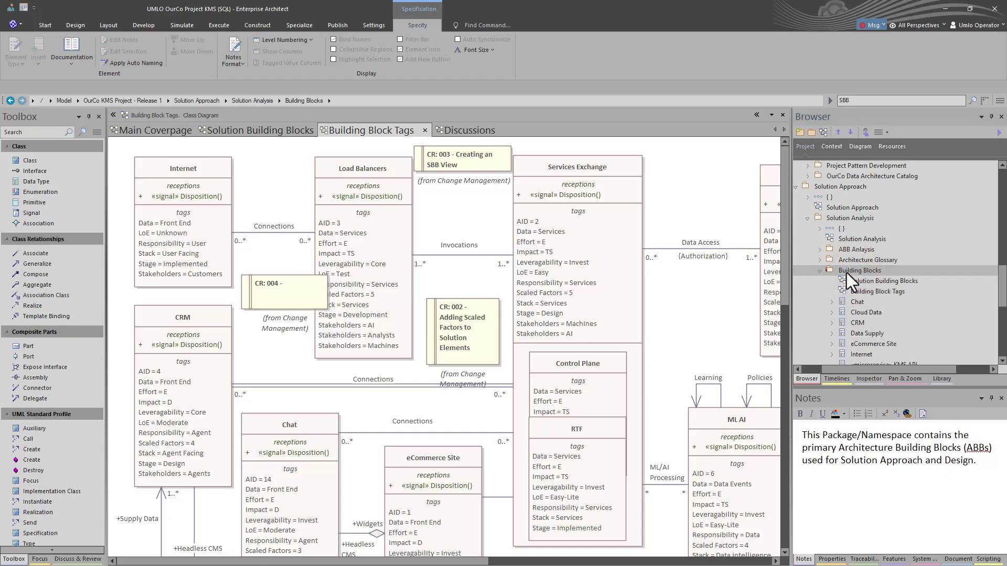
{"action": "left_click", "coordinate": [847, 271]}
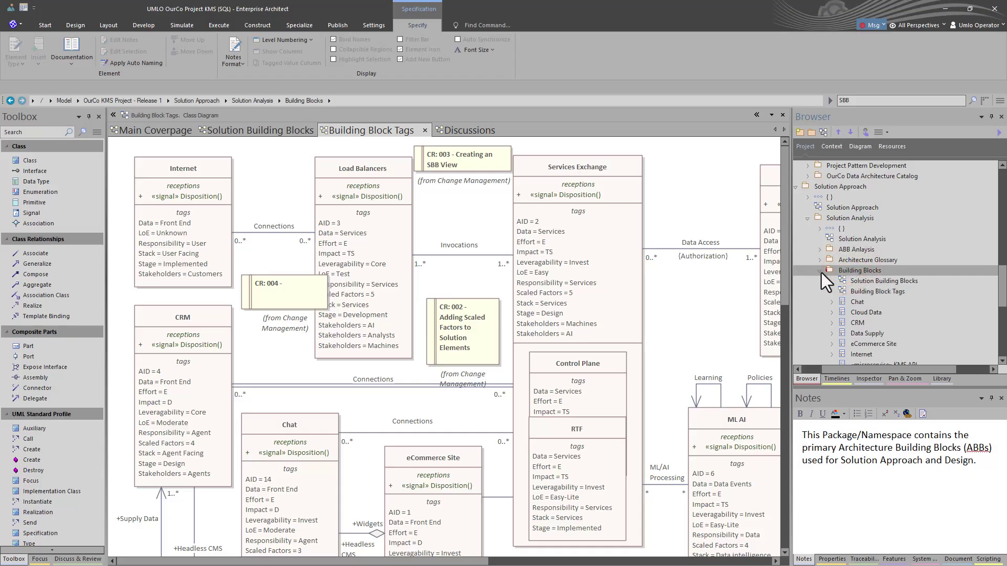
{"action": "key", "text": "ctrl+alt+b"}
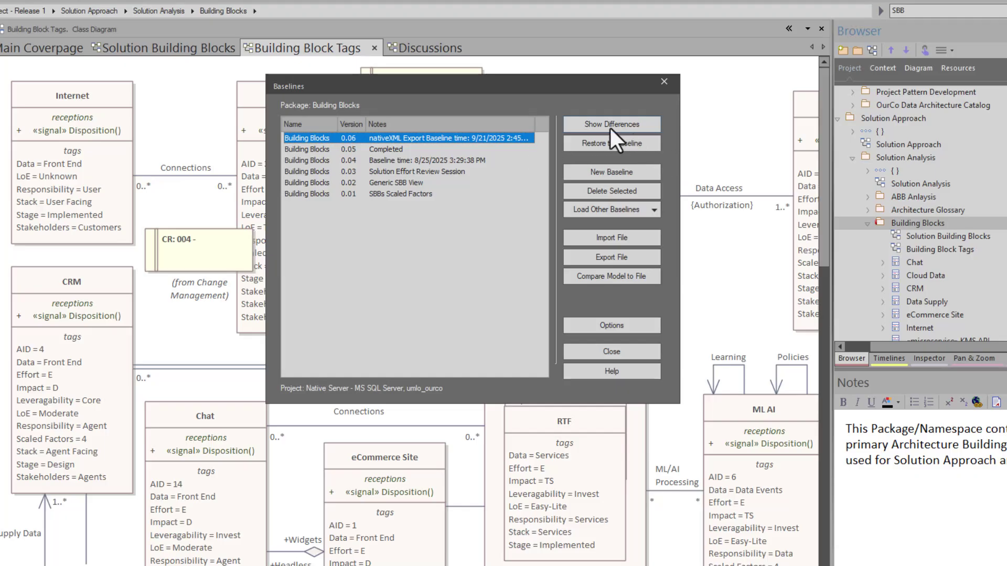
{"action": "left_click", "coordinate": [606, 170]}
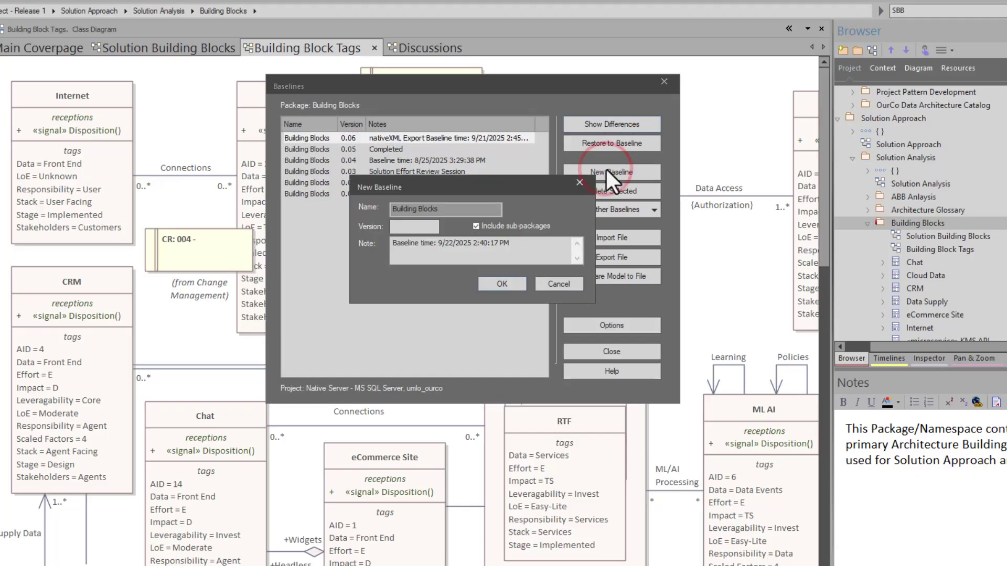
{"action": "type", "text": "0.07"}
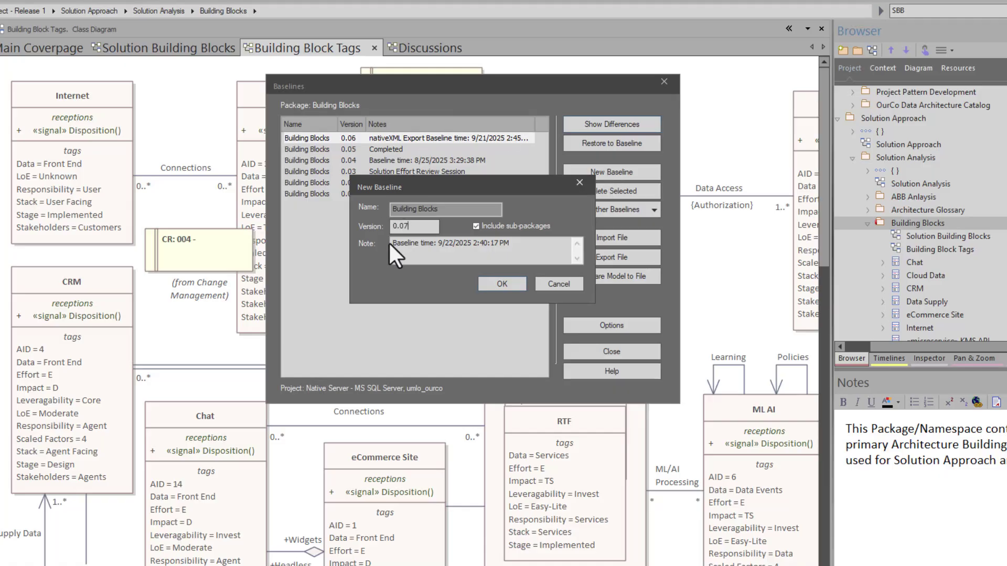
{"action": "left_click_drag", "start_coordinate": [398, 243], "coordinate": [512, 244]}
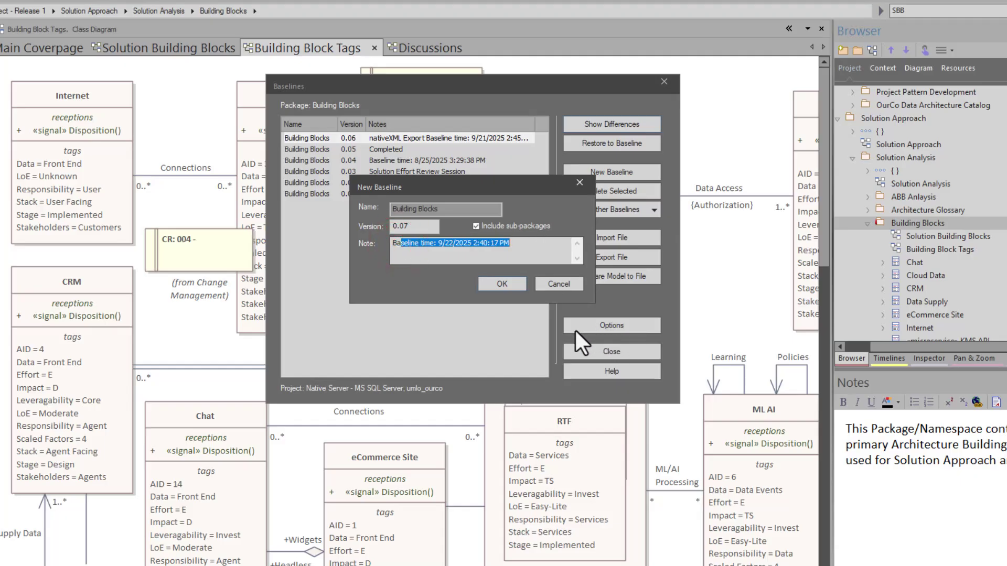
{"action": "left_click", "coordinate": [514, 287]}
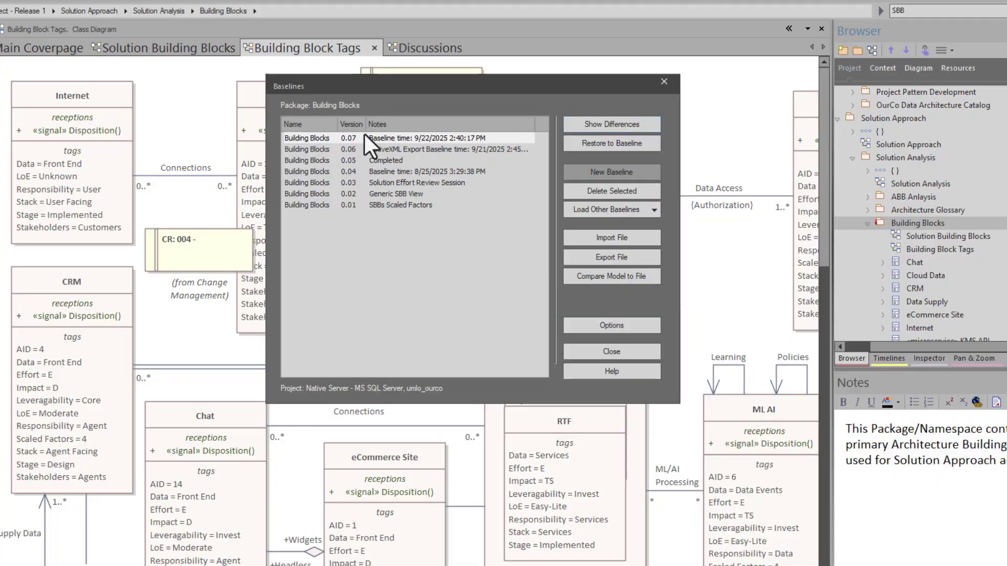
- Export baseline 0.07 to the exchange folder as baseline_07_Building Blocks_092225.xml, replacing the existing file
{"action": "left_click", "coordinate": [623, 257]}
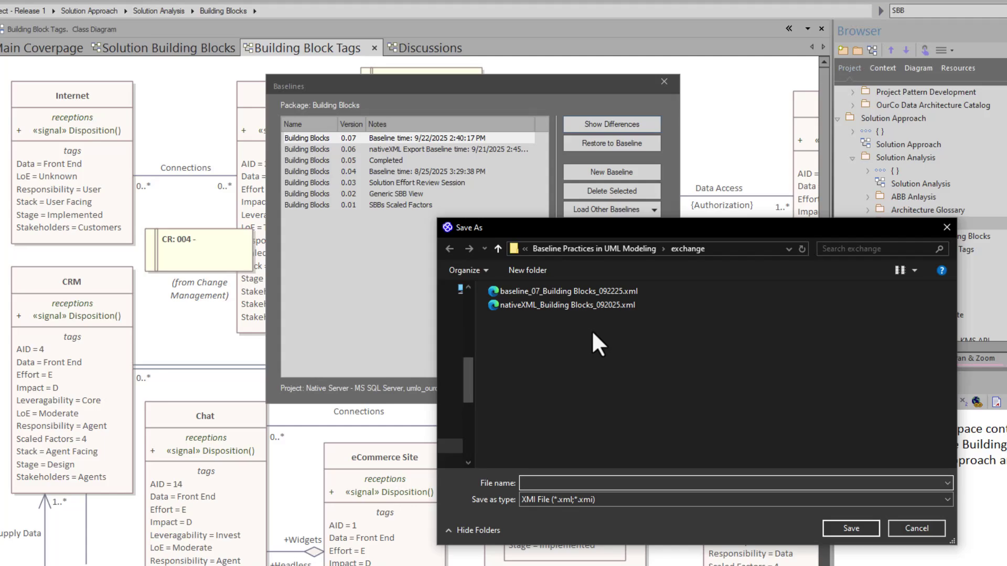
{"action": "left_click", "coordinate": [553, 292]}
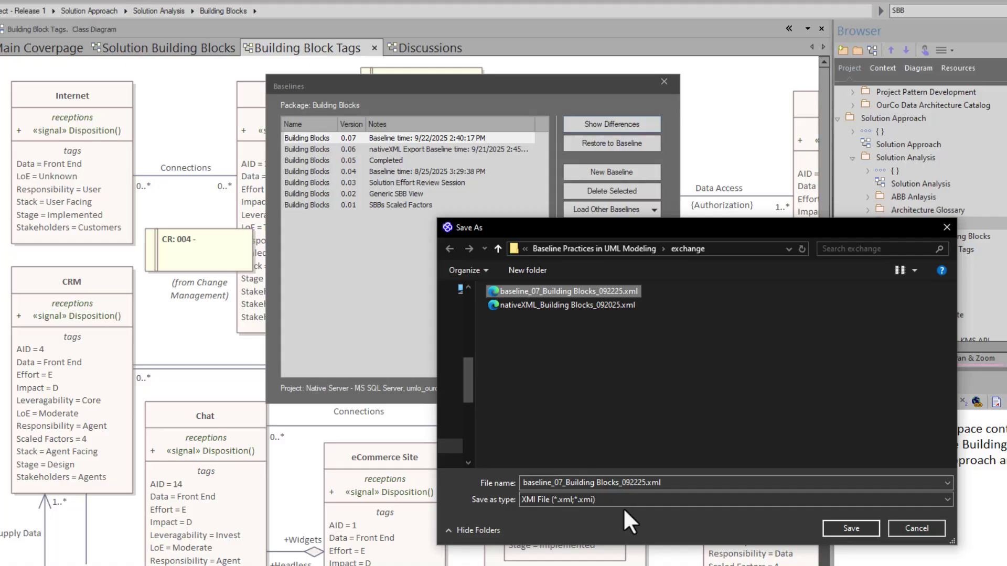
{"action": "left_click", "coordinate": [864, 528]}
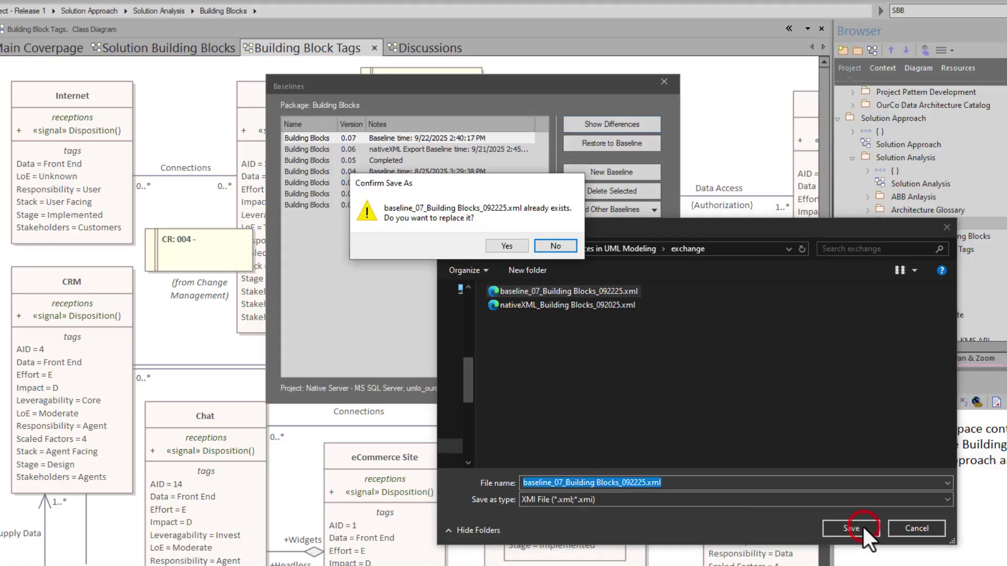
{"action": "left_click", "coordinate": [499, 240]}
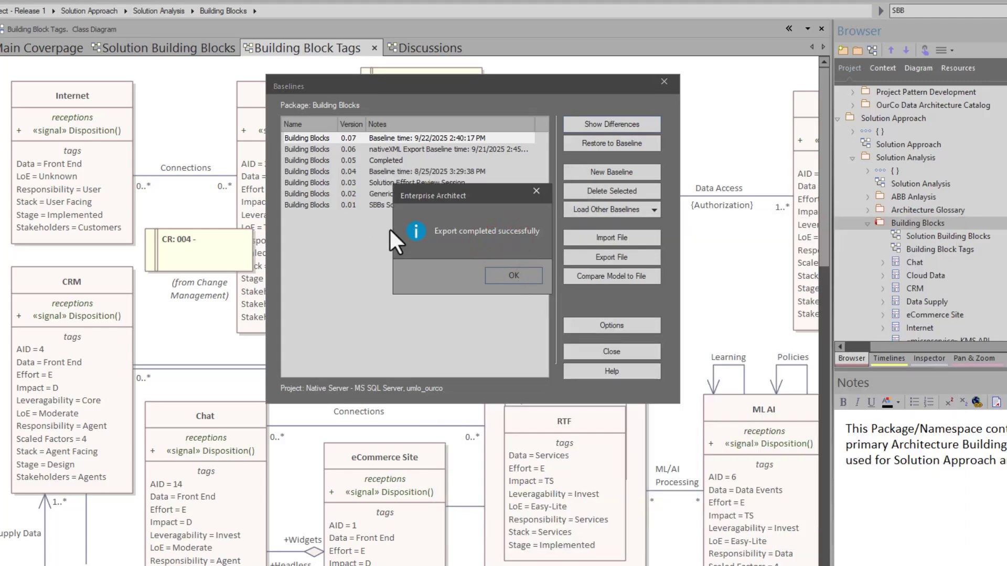
{"action": "left_click", "coordinate": [504, 278]}
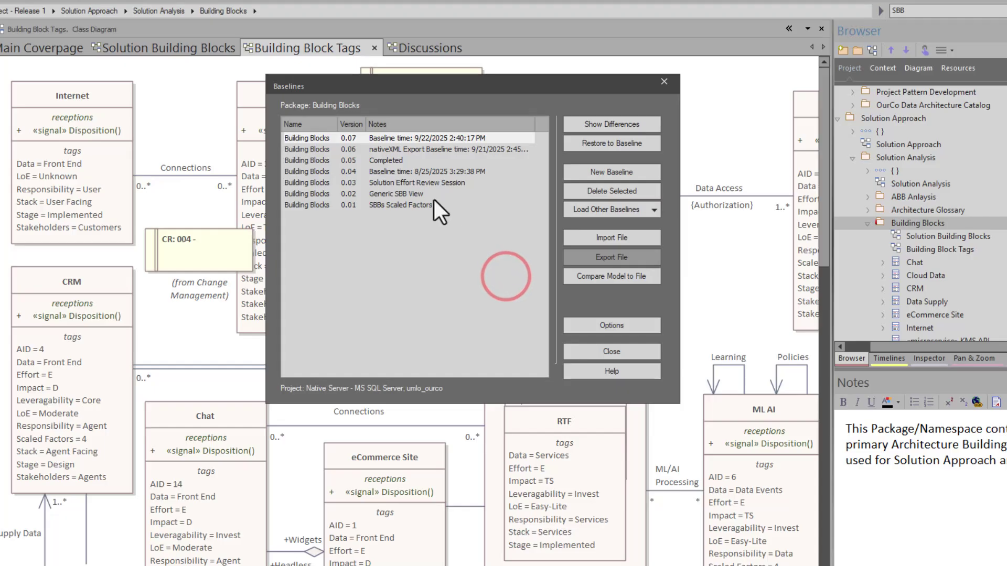
{"action": "left_click", "coordinate": [358, 136]}
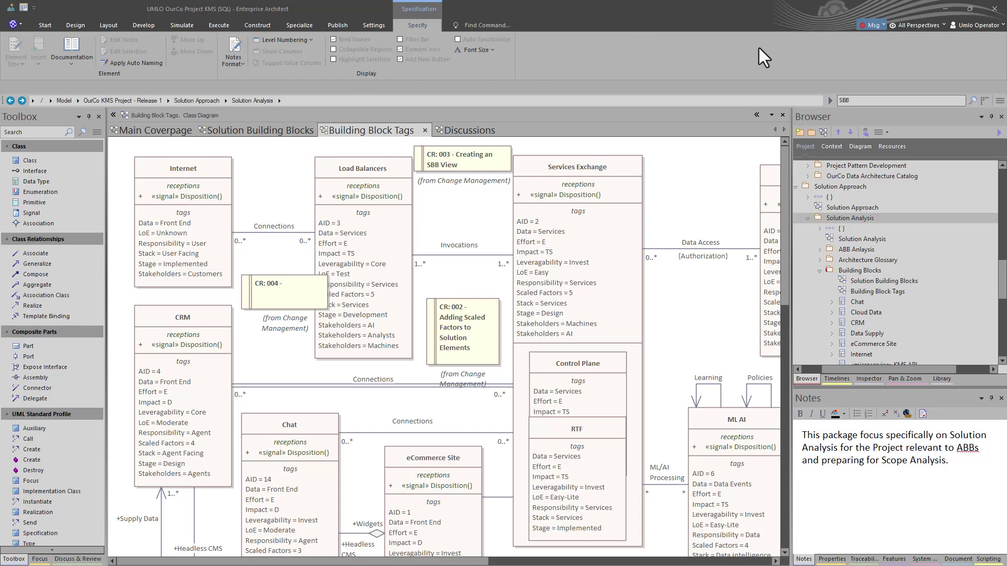
- Run the Add Capability Packages script on the Solution Analysis package and continue past its welcome message
{"action": "left_click", "coordinate": [833, 219]}
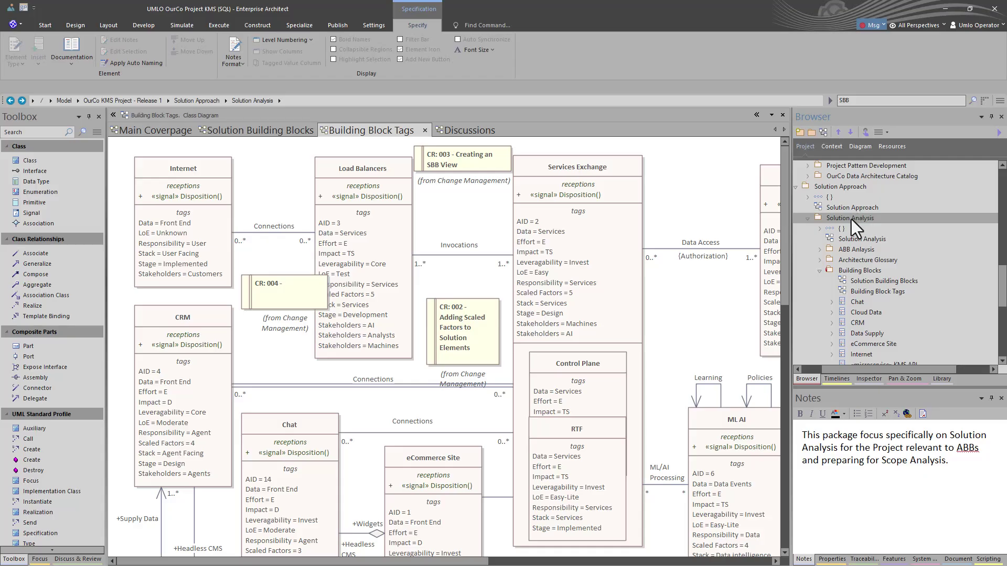
{"action": "right_click", "coordinate": [851, 219]}
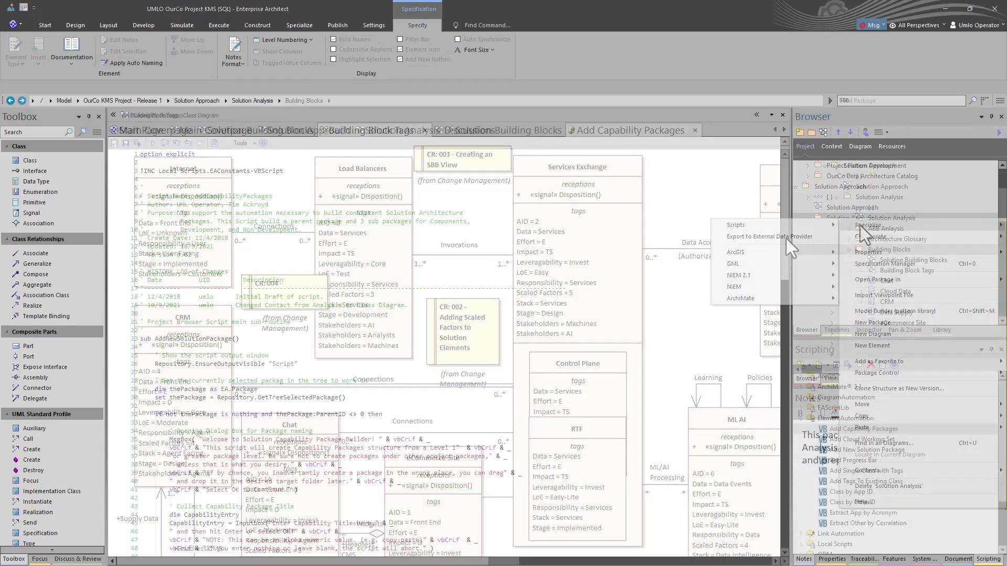
{"action": "left_click_drag", "start_coordinate": [786, 307], "coordinate": [589, 207]}
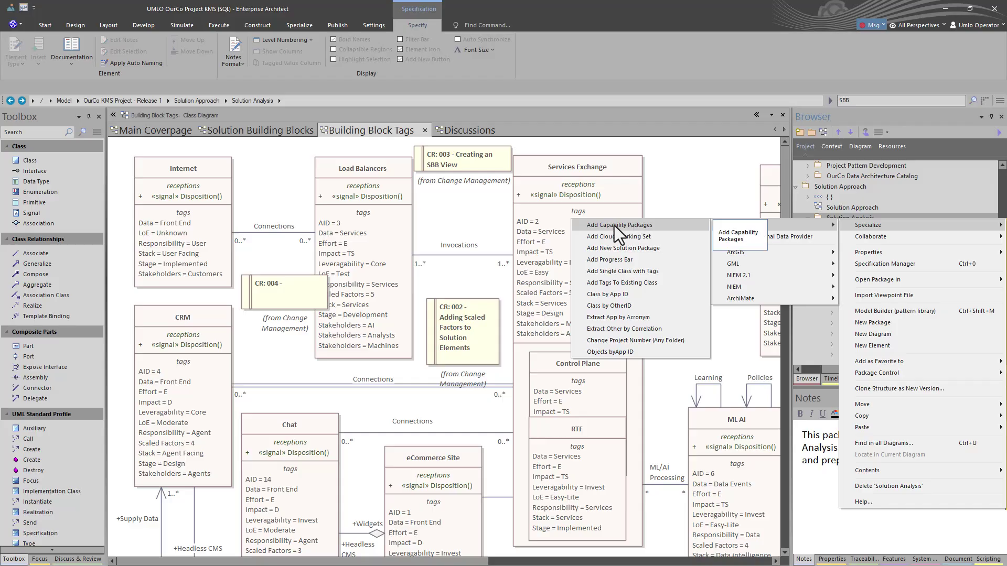
{"action": "left_click", "coordinate": [614, 225]}
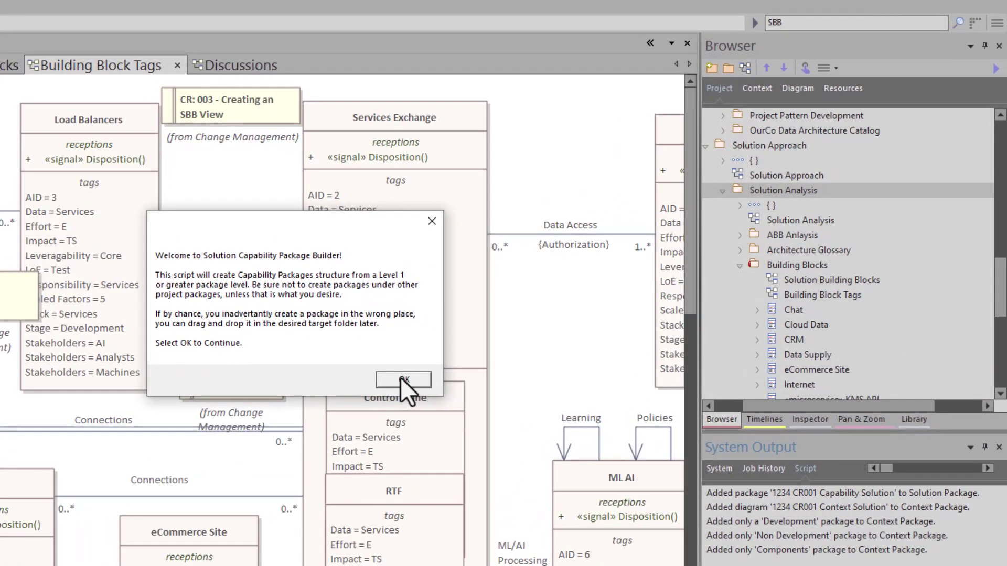
{"action": "left_click", "coordinate": [401, 376]}
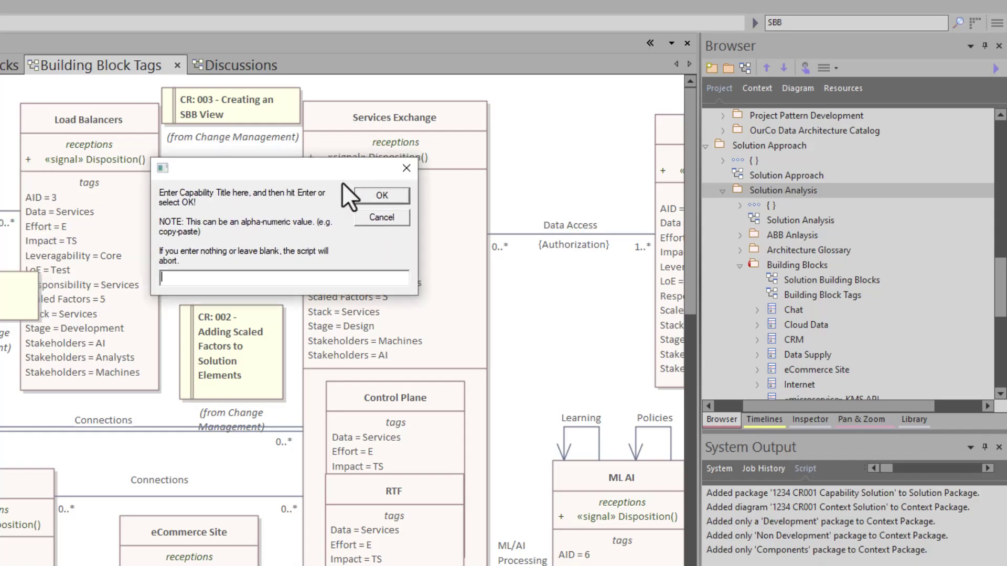
- Generate the capability package structure with the title CR 001 Analysis
{"action": "left_click", "coordinate": [274, 274]}
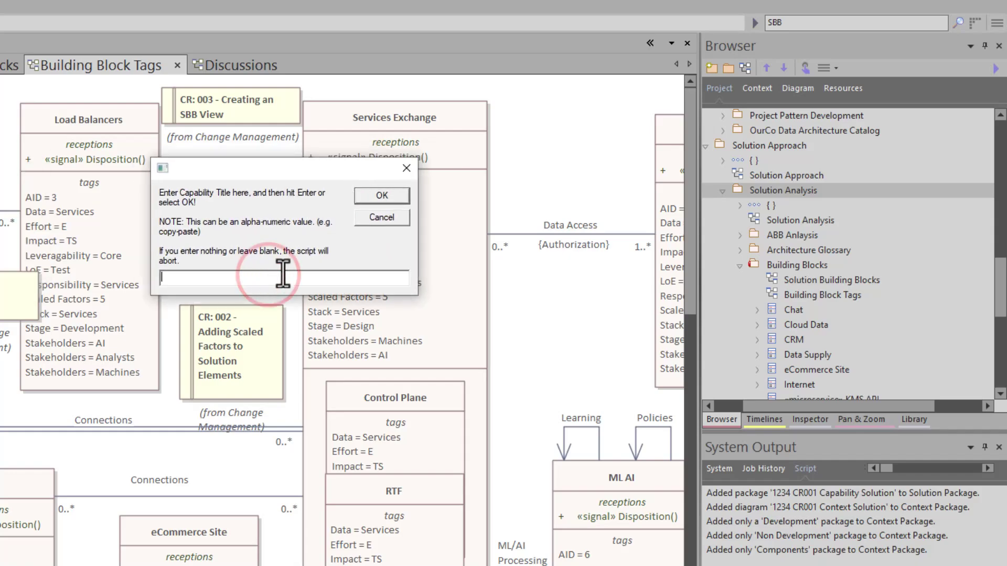
{"action": "type", "text": "C"}
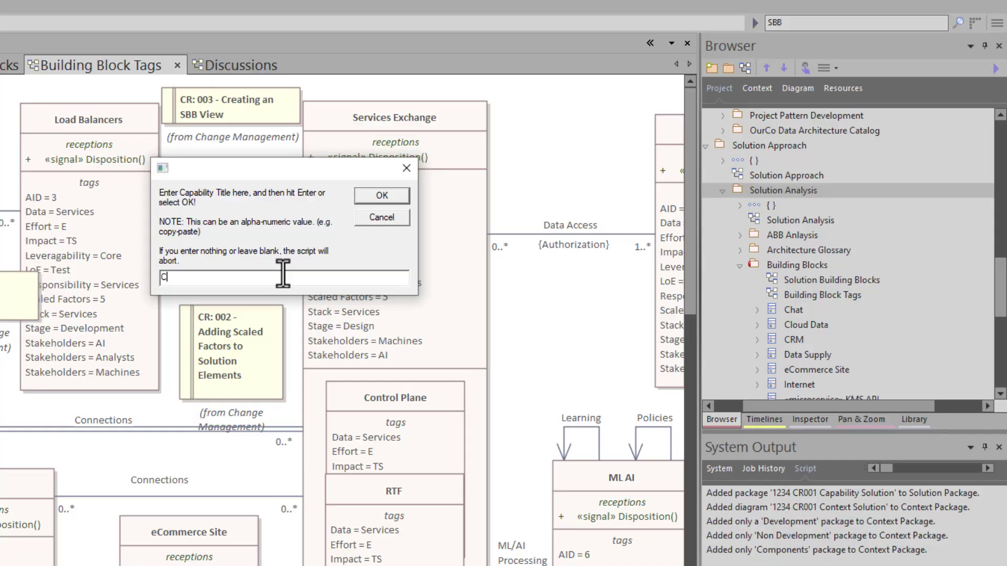
{"action": "type", "text": "R 1234"}
{"action": "key", "text": "BackSpace"}
{"action": "key", "text": "BackSpace"}
{"action": "key", "text": "BackSpace"}
{"action": "key", "text": "BackSpace"}
{"action": "type", "text": "001"}
{"action": "type", "text": "Analysis"}
{"action": "key", "text": "Return"}
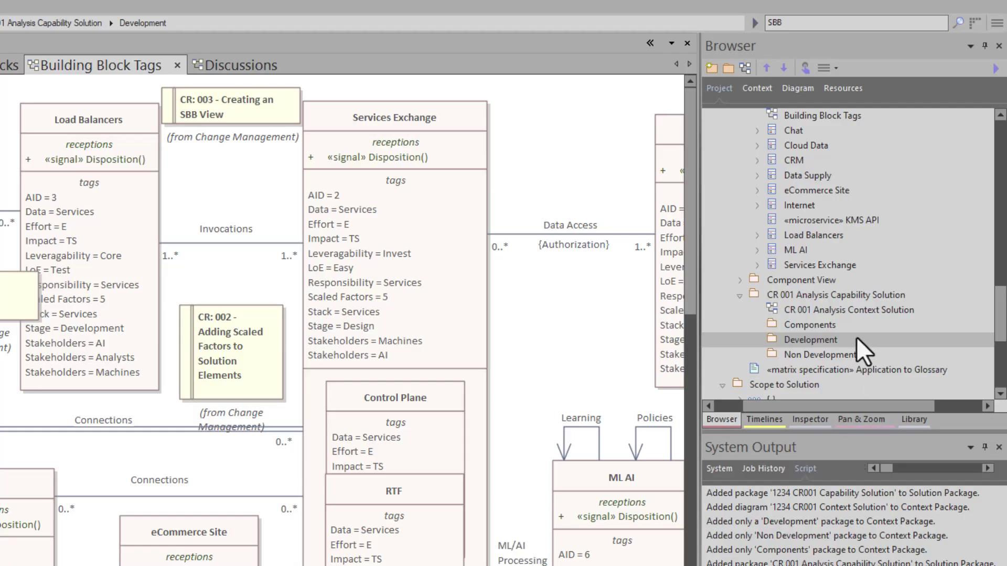
- Open the CR 001 Analysis Context Solution diagram and place the Components package near its upper left as a package element
{"action": "double_click", "coordinate": [768, 307]}
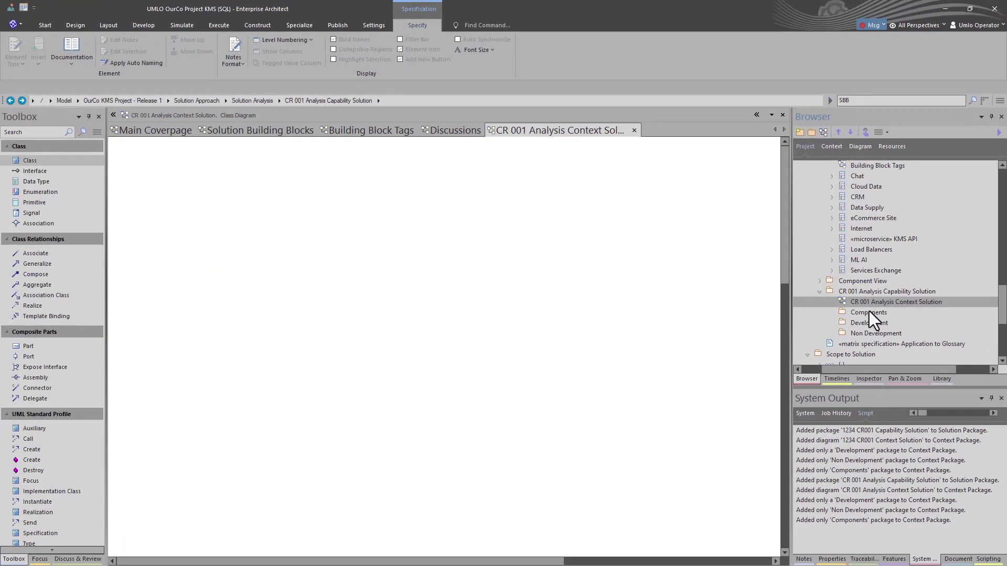
{"action": "left_click_drag", "start_coordinate": [866, 313], "coordinate": [307, 210]}
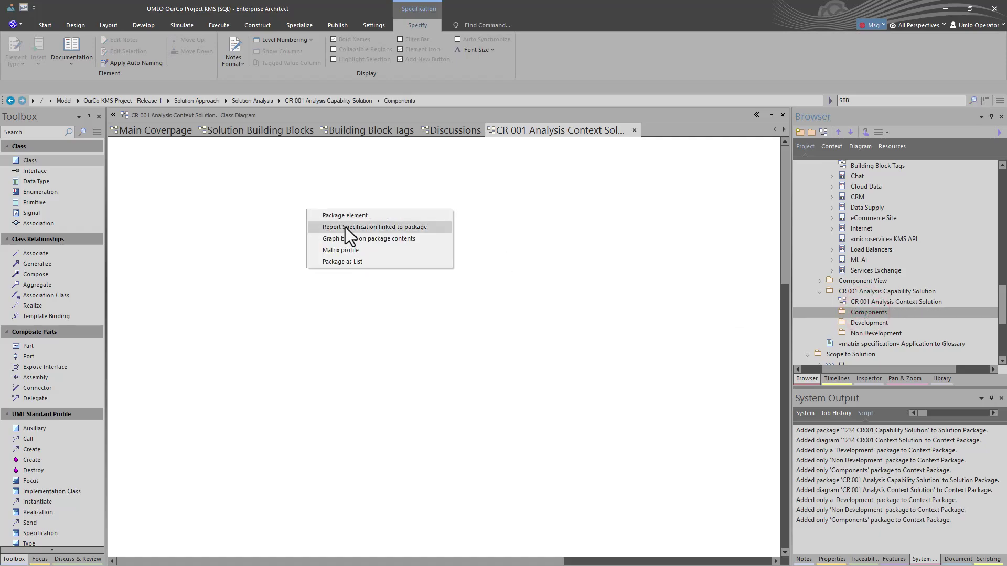
{"action": "left_click", "coordinate": [346, 217]}
{"action": "left_click_drag", "start_coordinate": [884, 322], "coordinate": [320, 296]}
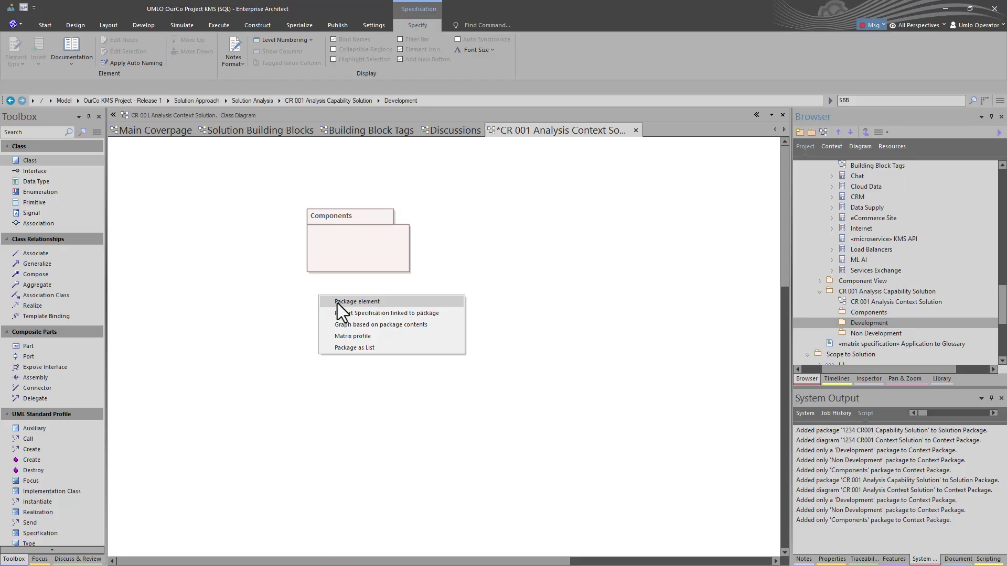
{"action": "left_click", "coordinate": [875, 335]}
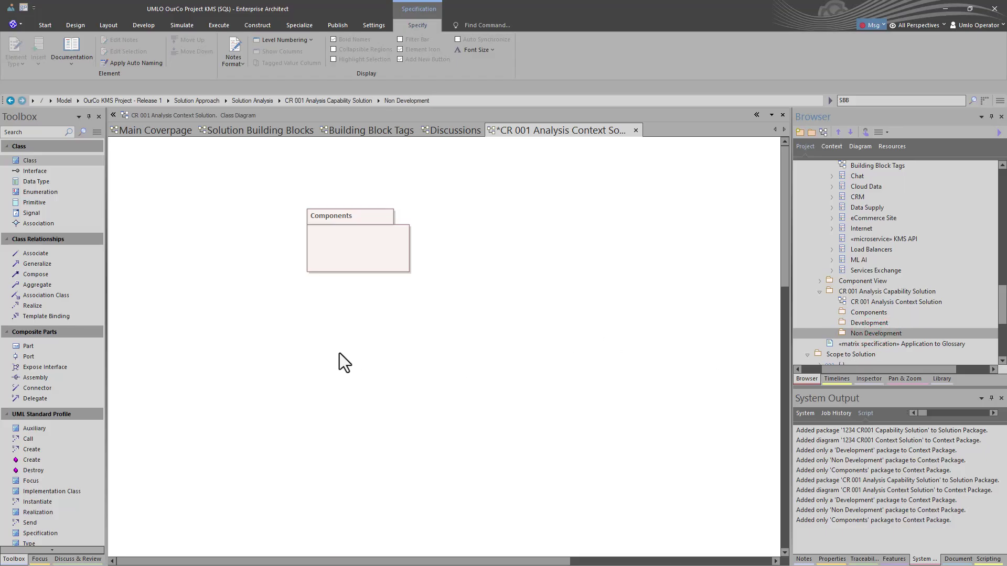
{"action": "left_click_drag", "start_coordinate": [323, 258], "coordinate": [256, 223]}
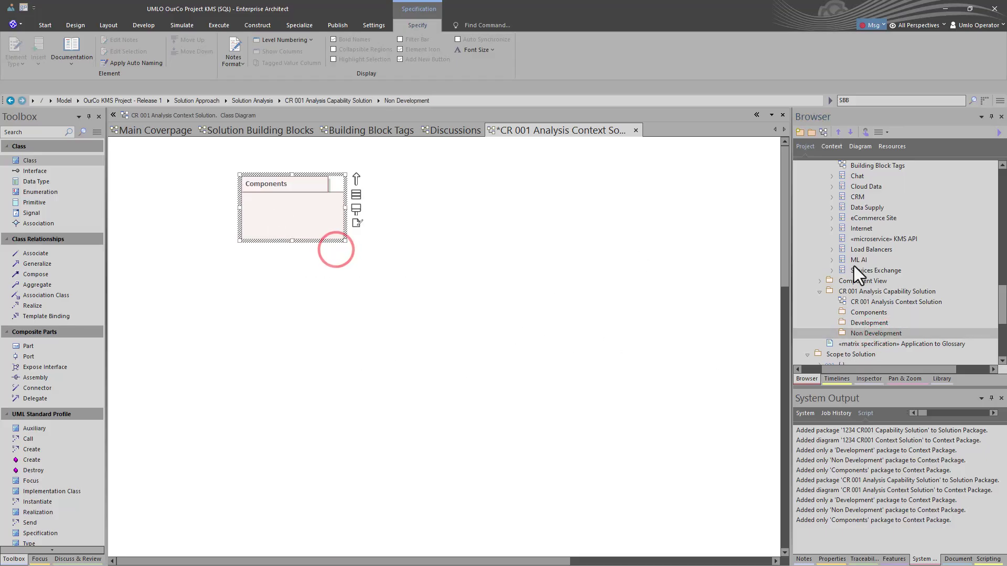
- Add the Development package to the diagram as a package element and position it directly below Components
{"action": "left_click", "coordinate": [866, 322]}
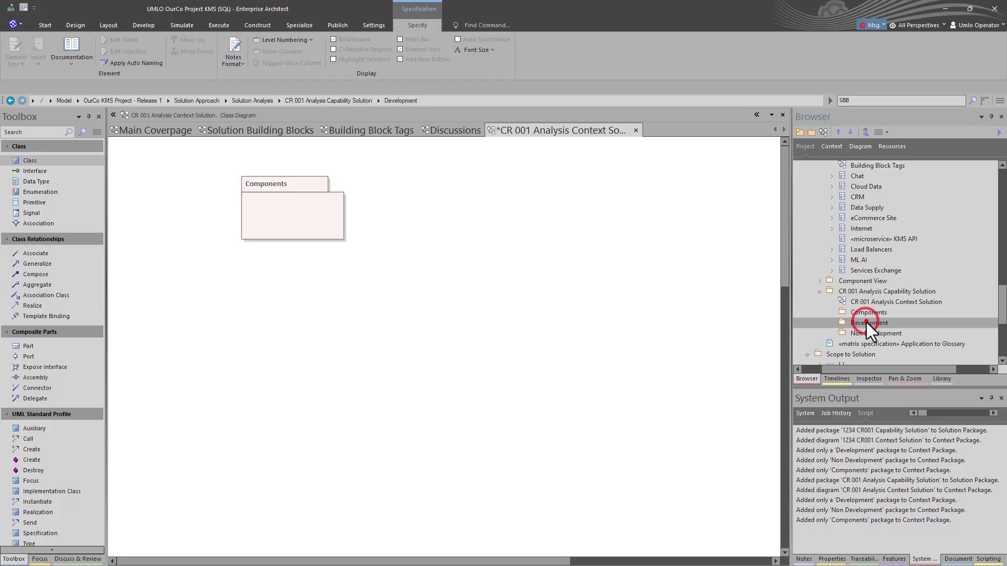
{"action": "left_click_drag", "start_coordinate": [867, 323], "coordinate": [433, 302]}
{"action": "left_click", "coordinate": [446, 308]}
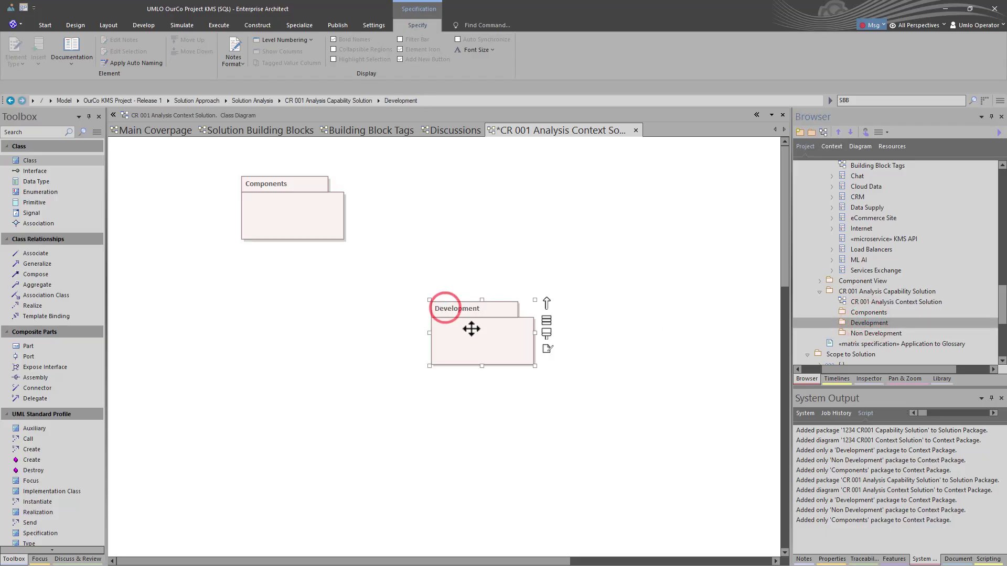
{"action": "left_click_drag", "start_coordinate": [471, 331], "coordinate": [279, 287]}
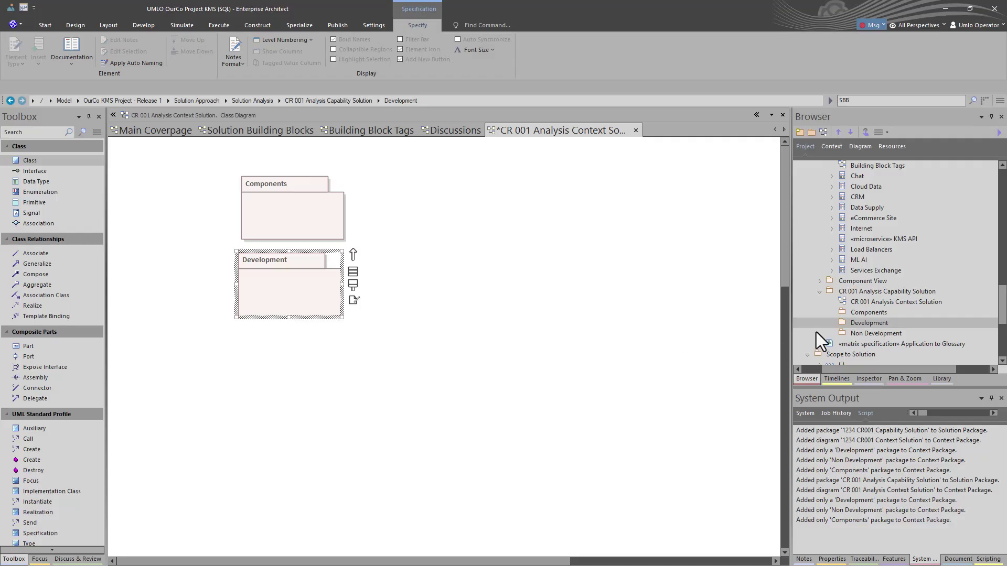
- Add the Non Development package element below Development and align the three packages in one column
{"action": "left_click_drag", "start_coordinate": [843, 332], "coordinate": [261, 339]}
{"action": "left_click", "coordinate": [291, 342]}
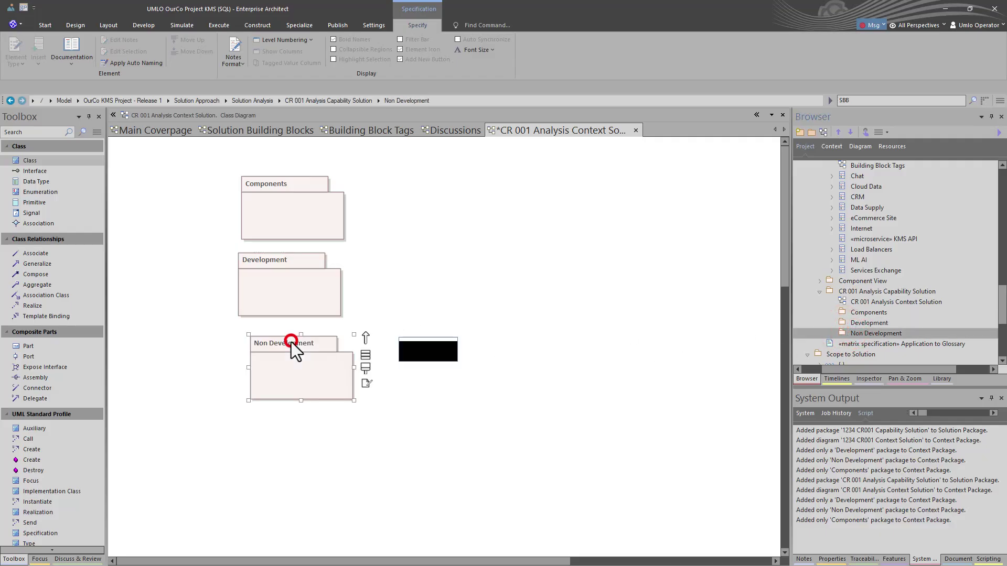
{"action": "left_click_drag", "start_coordinate": [314, 290], "coordinate": [327, 292]}
{"action": "left_click_drag", "start_coordinate": [308, 220], "coordinate": [318, 221]}
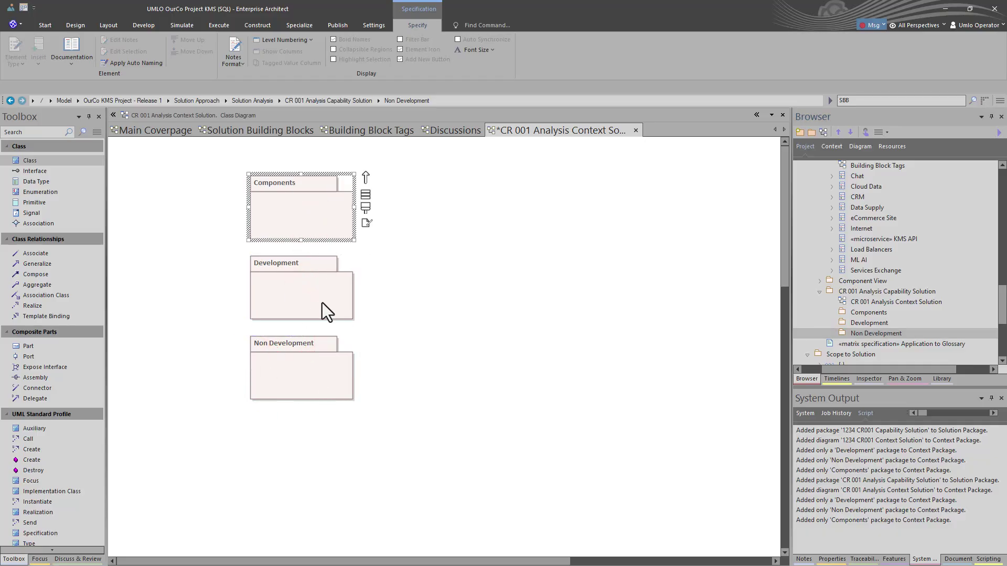
{"action": "left_click", "coordinate": [874, 293]}
{"action": "left_click_drag", "start_coordinate": [871, 294], "coordinate": [618, 262]}
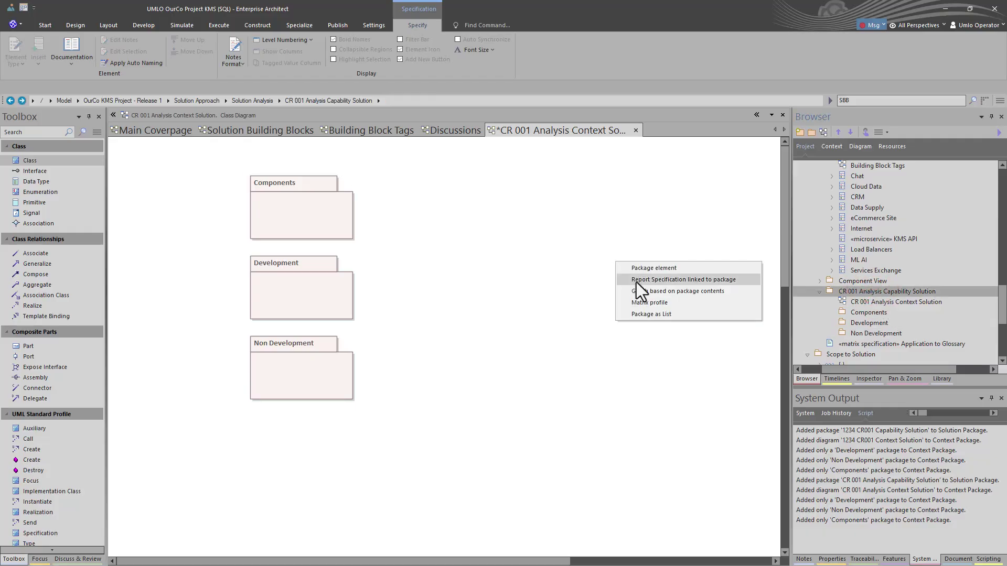
{"action": "left_click", "coordinate": [625, 357]}
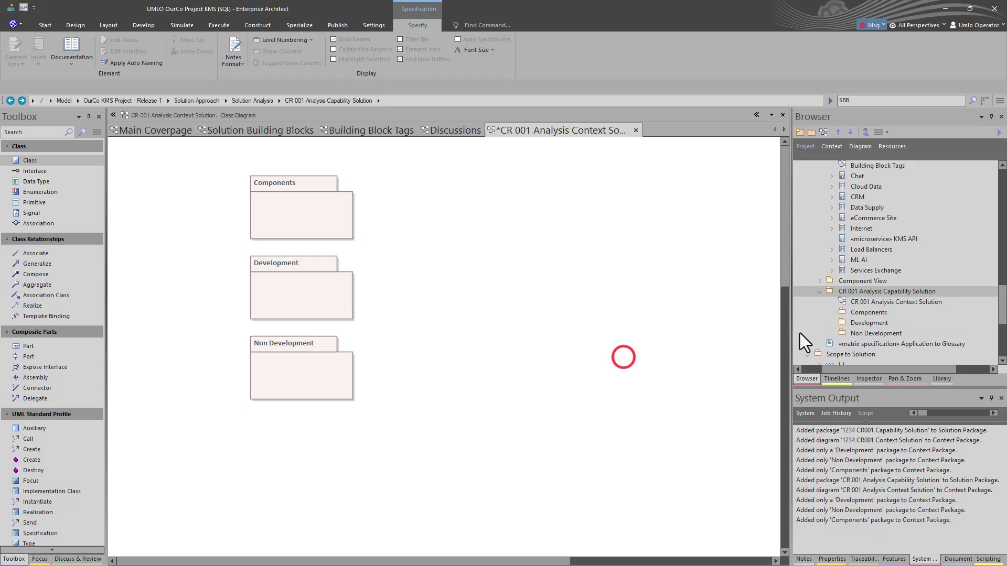
- Review the notes of the CR 001 Analysis Capability Solution package, its context diagram, and its Components, Development and Non Development packages
{"action": "left_click", "coordinate": [855, 301]}
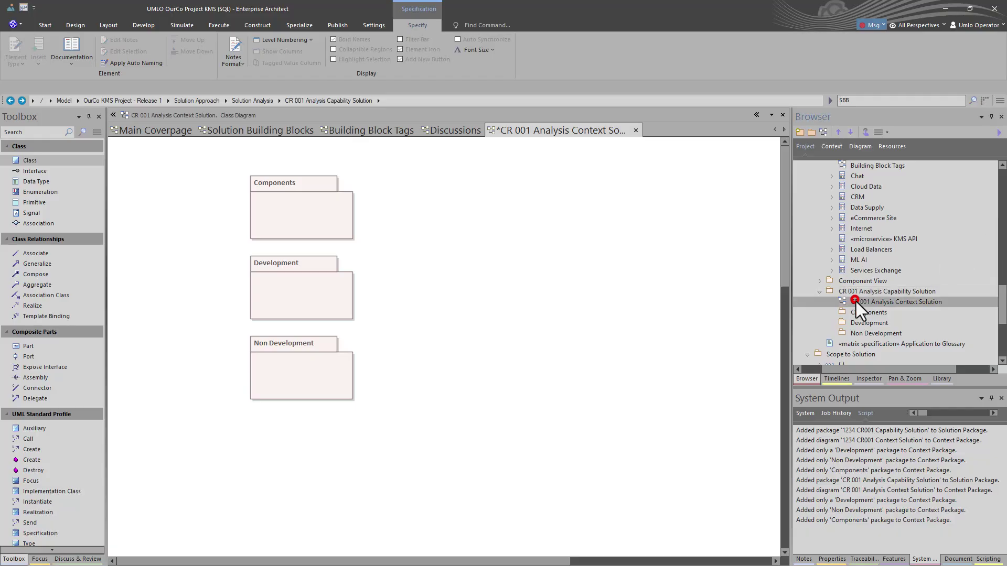
{"action": "left_click", "coordinate": [804, 559]}
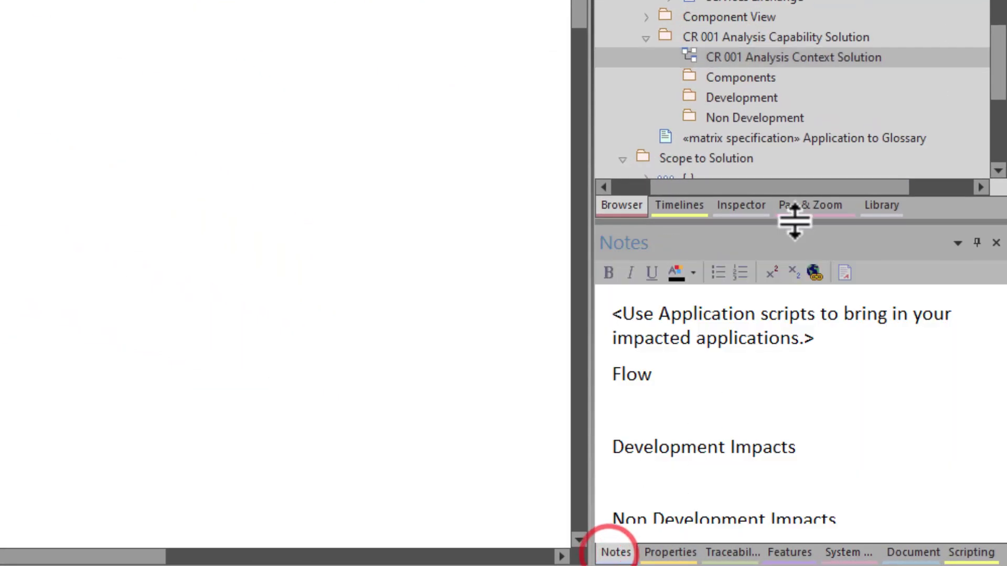
{"action": "left_click", "coordinate": [743, 37]}
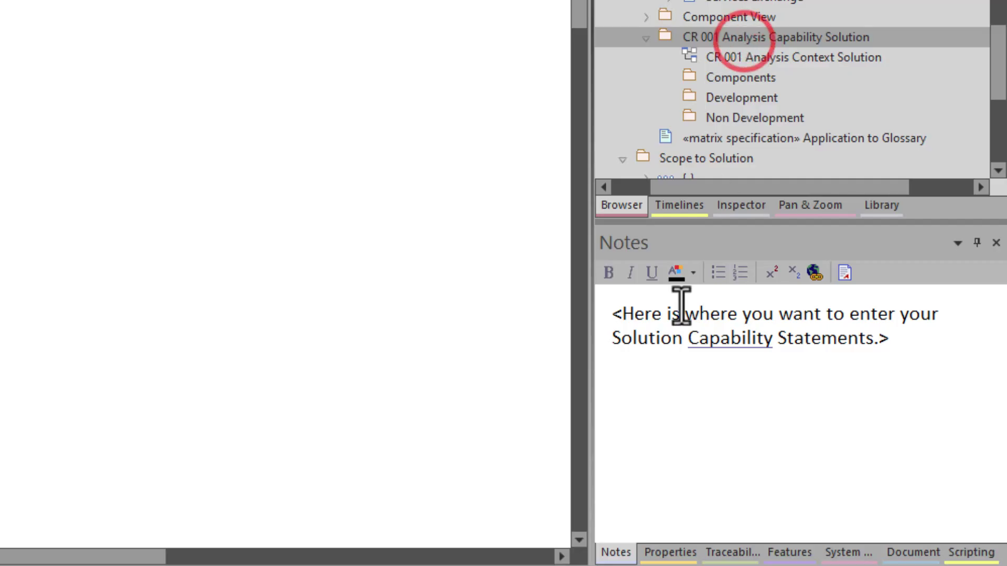
{"action": "left_click", "coordinate": [613, 314]}
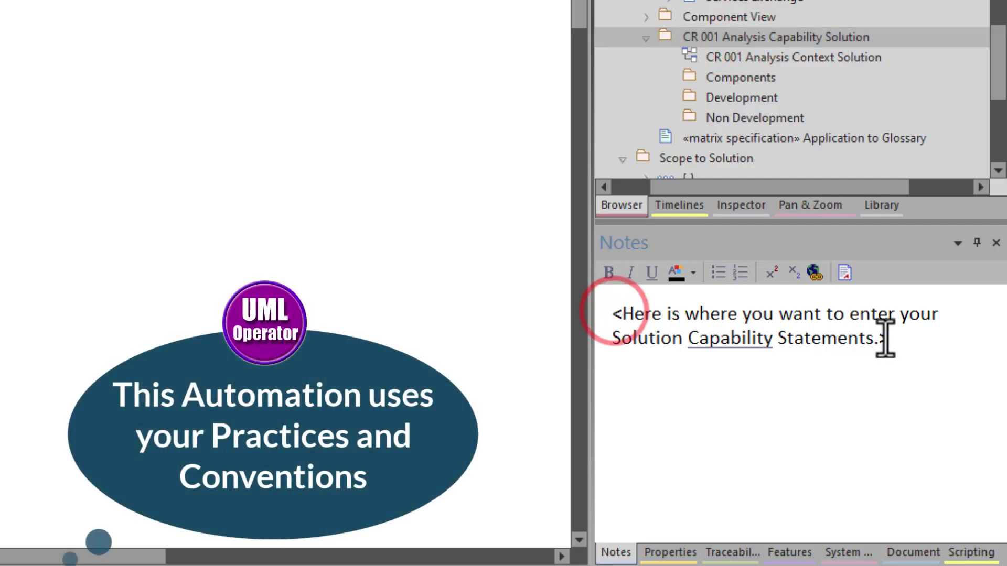
{"action": "left_click_drag", "start_coordinate": [883, 338], "coordinate": [607, 315]}
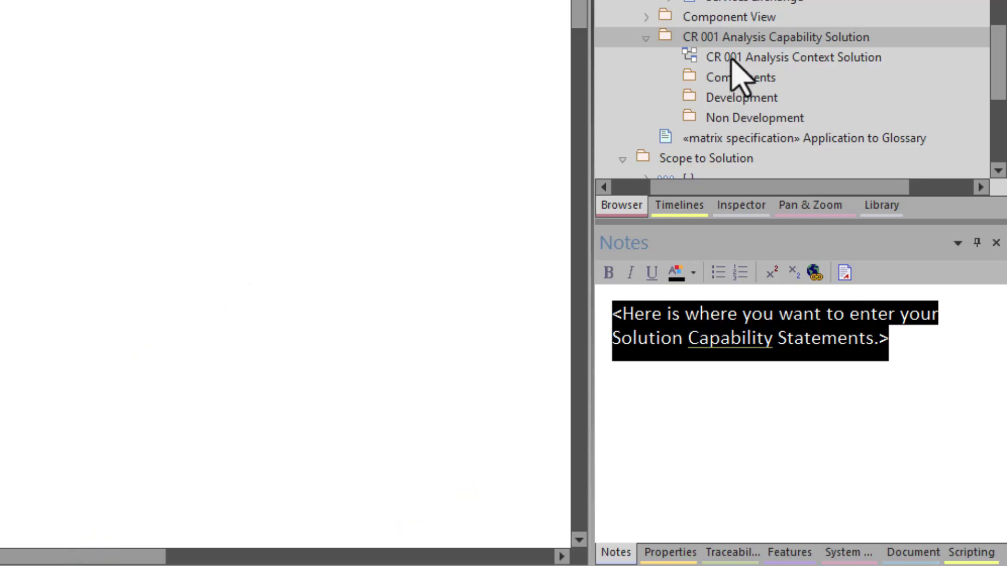
{"action": "left_click", "coordinate": [730, 56]}
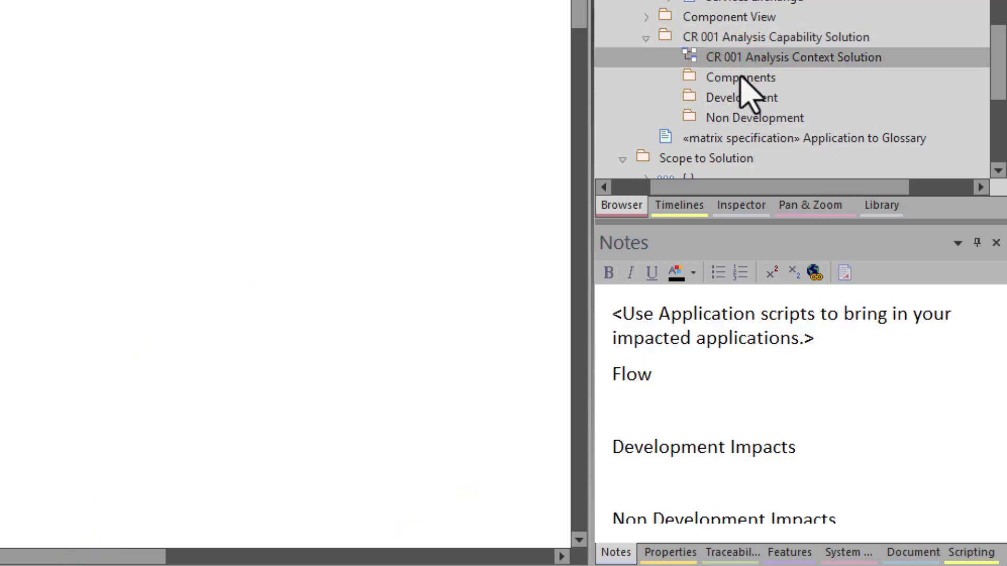
{"action": "left_click", "coordinate": [739, 78]}
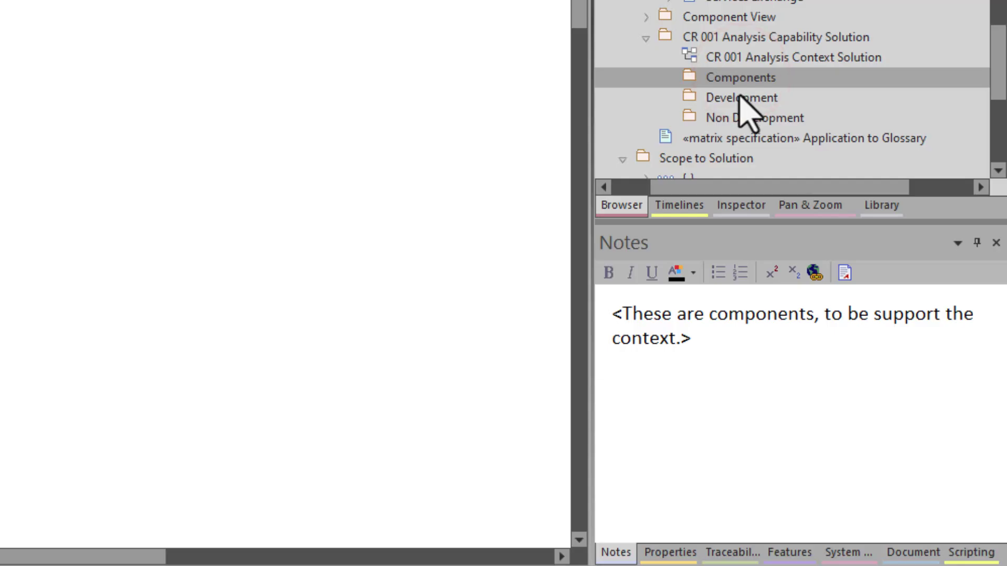
{"action": "left_click", "coordinate": [741, 98]}
{"action": "left_click", "coordinate": [738, 116]}
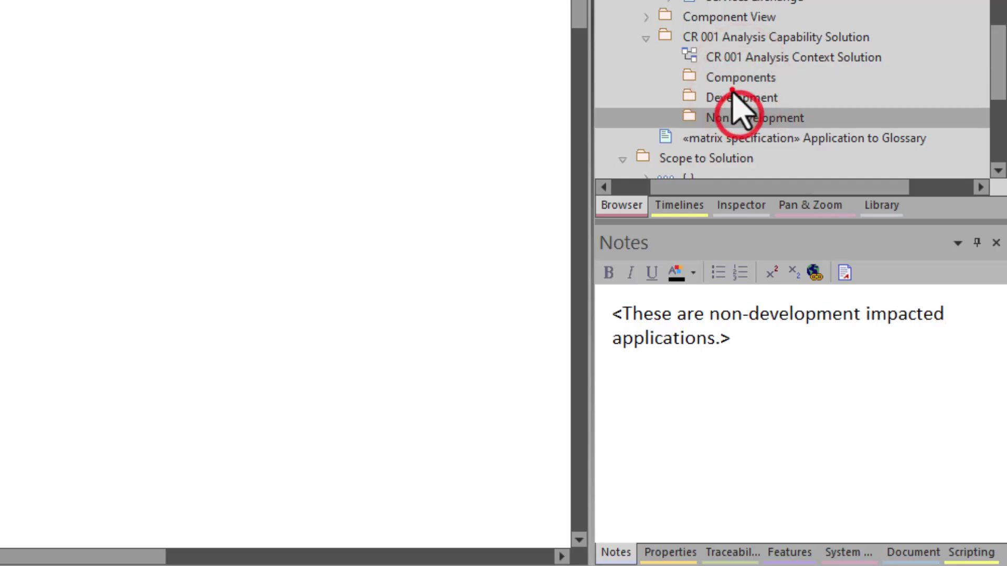
{"action": "left_click", "coordinate": [740, 98]}
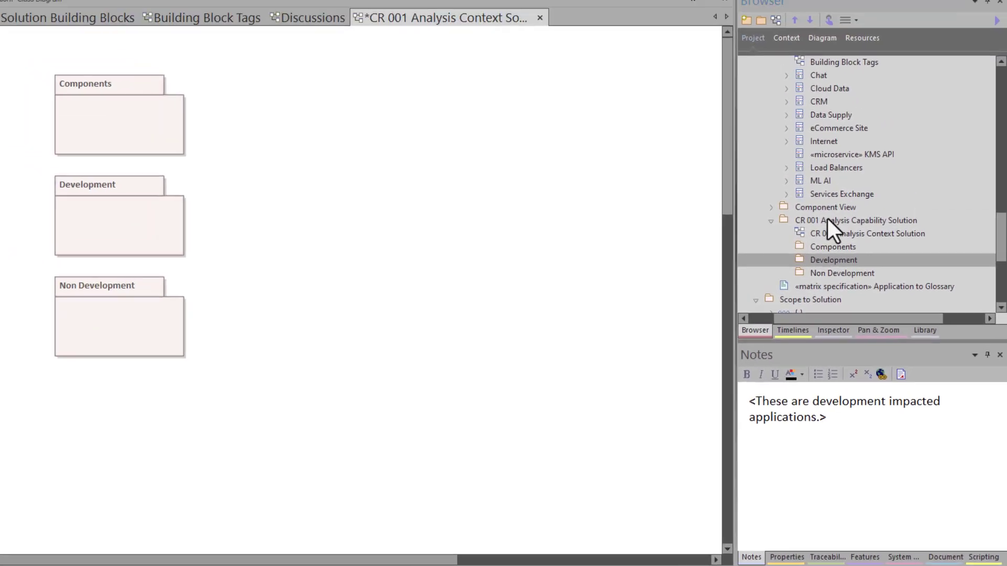
{"action": "left_click", "coordinate": [829, 220]}
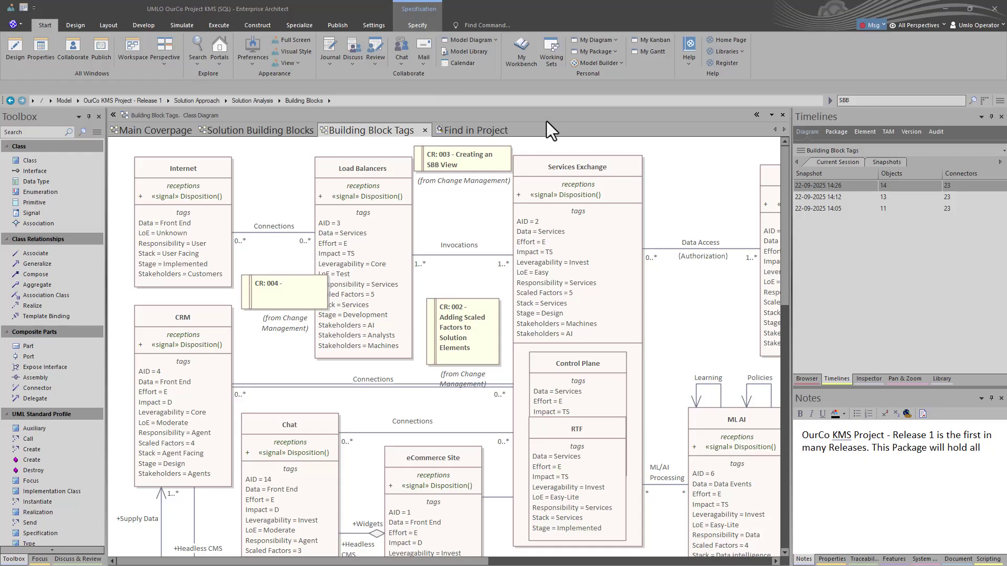
- Show the project tree from its top, collapse the OurCo KMS project package, and inspect the Model and Teams root nodes
{"action": "left_click", "coordinate": [805, 377]}
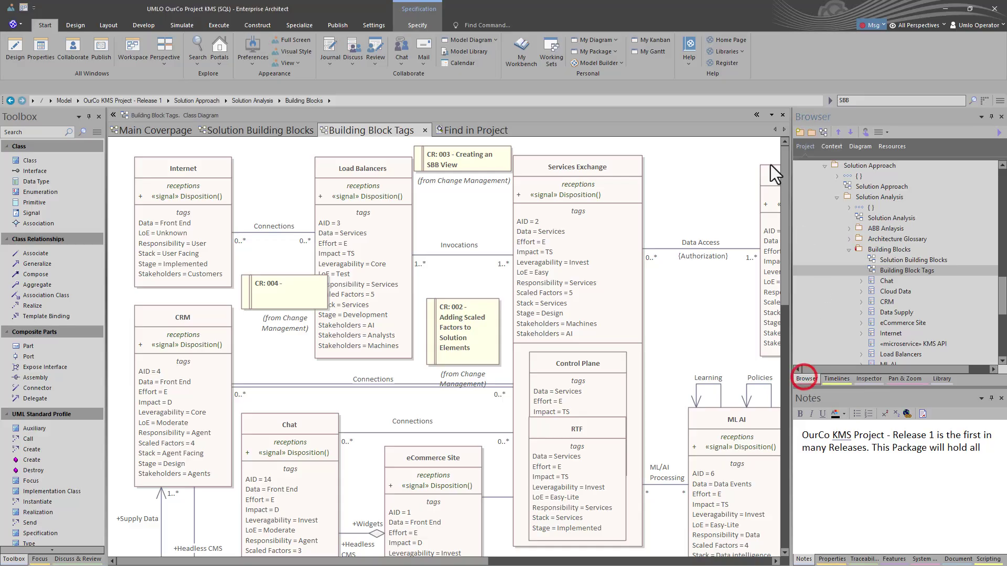
{"action": "scroll", "coordinate": [933, 212], "scroll_direction": "up", "scroll_amount": 15}
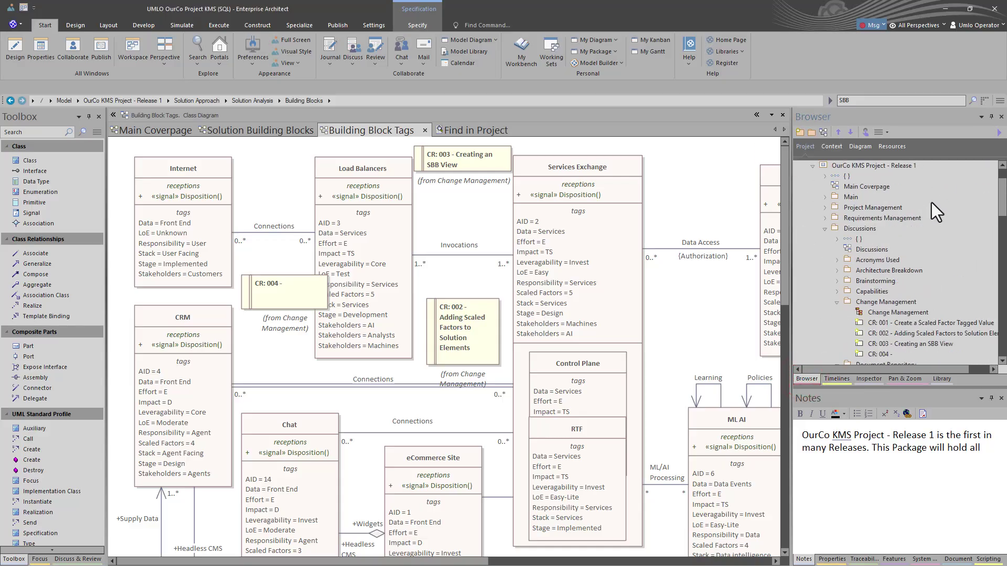
{"action": "left_click", "coordinate": [832, 168]}
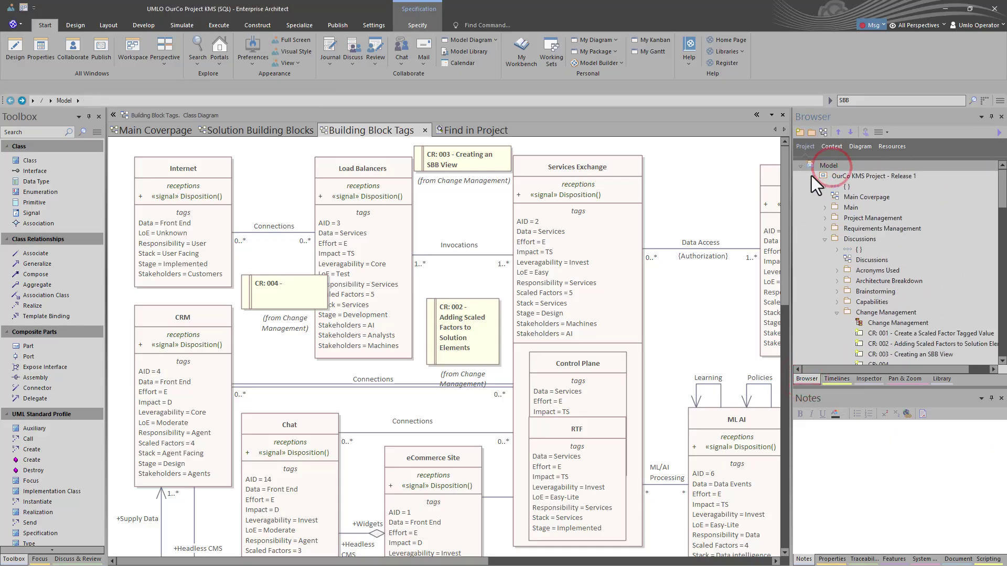
{"action": "left_click", "coordinate": [812, 176]}
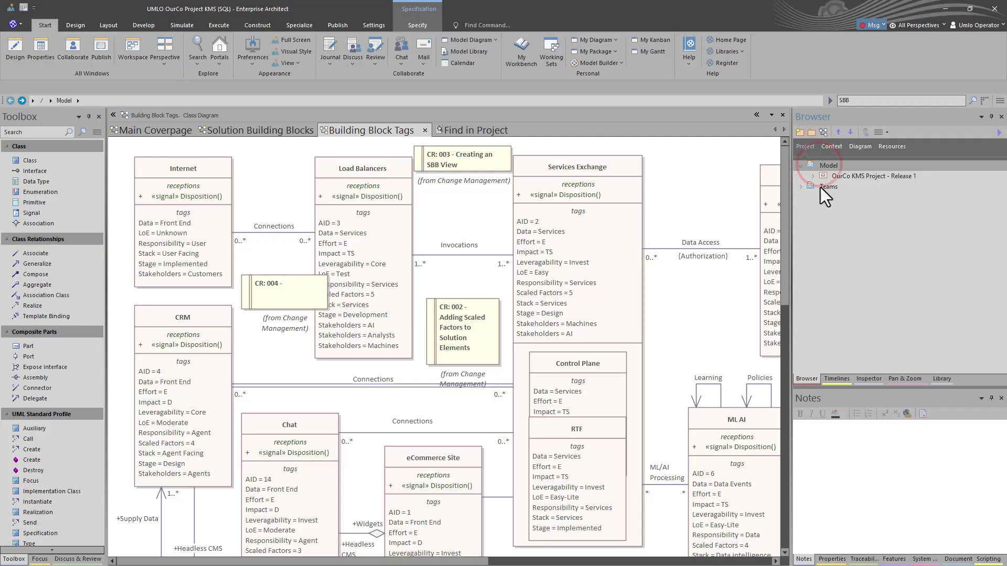
{"action": "left_click", "coordinate": [820, 187]}
{"action": "left_click", "coordinate": [824, 166]}
{"action": "left_click", "coordinate": [831, 186]}
- Expand OurCo KMS Project - Release 1 and collapse its Discussions and Solution Approach packages
{"action": "left_click", "coordinate": [813, 176]}
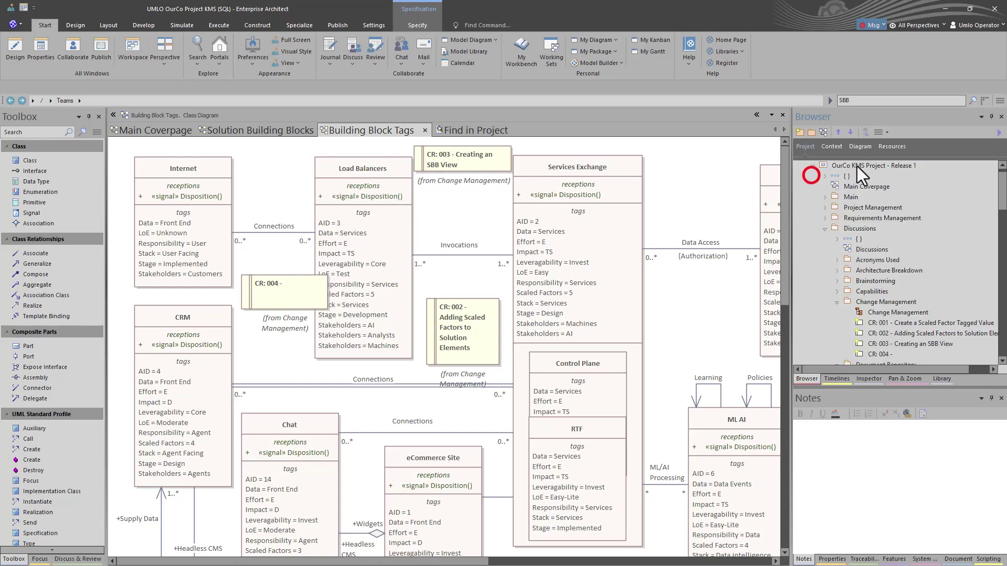
{"action": "left_click", "coordinate": [826, 228]}
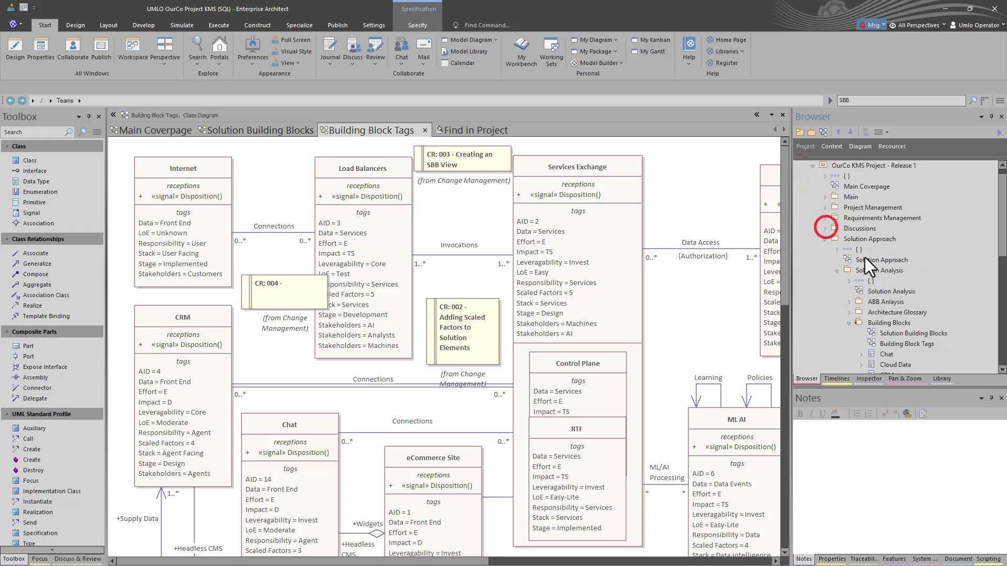
{"action": "left_click", "coordinate": [824, 240]}
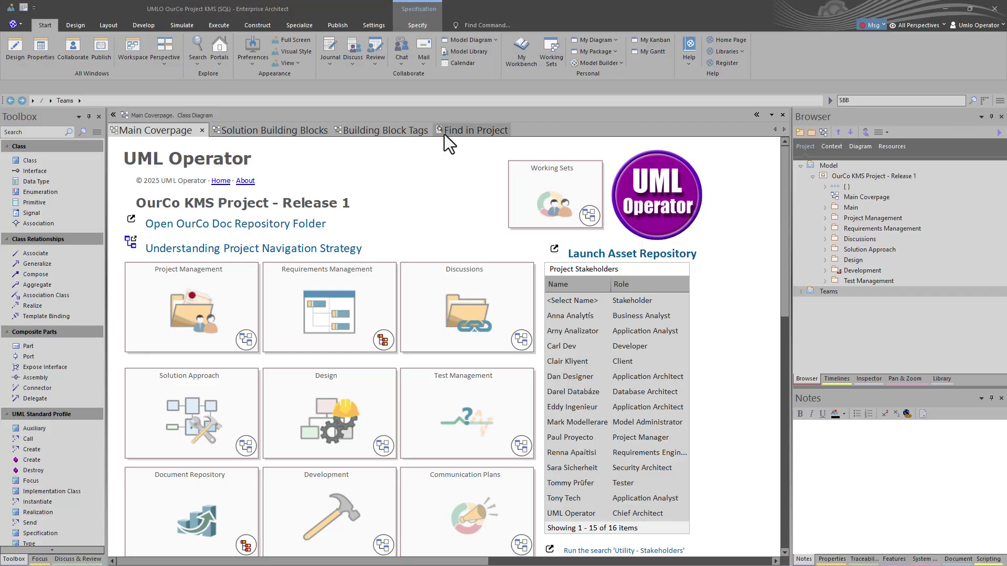
- Return to the Building Block Tags diagram and review the notes of the Main, Project Management, Requirements Management and Discussions packages
{"action": "left_click", "coordinate": [401, 130]}
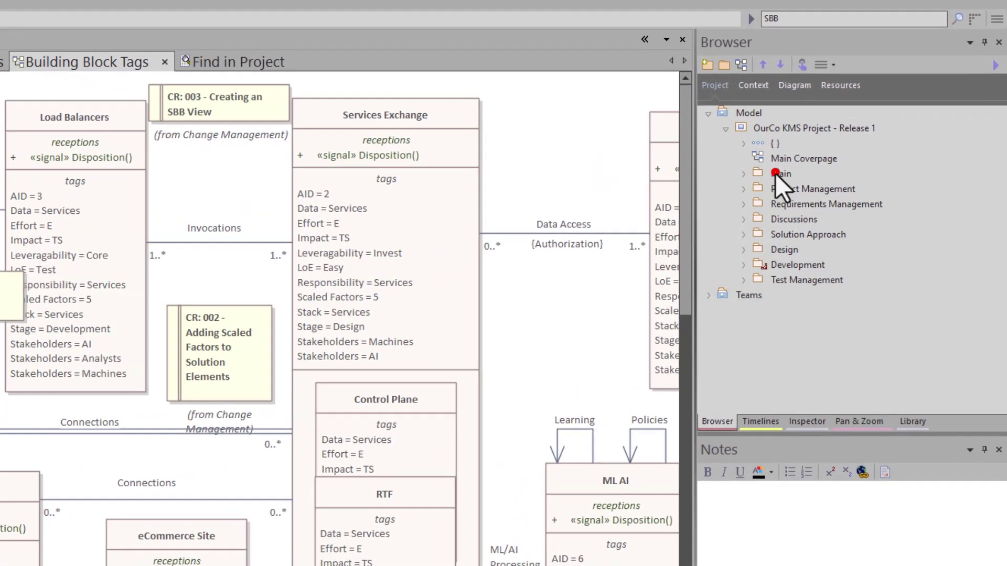
{"action": "left_click", "coordinate": [786, 179]}
{"action": "left_click", "coordinate": [788, 189]}
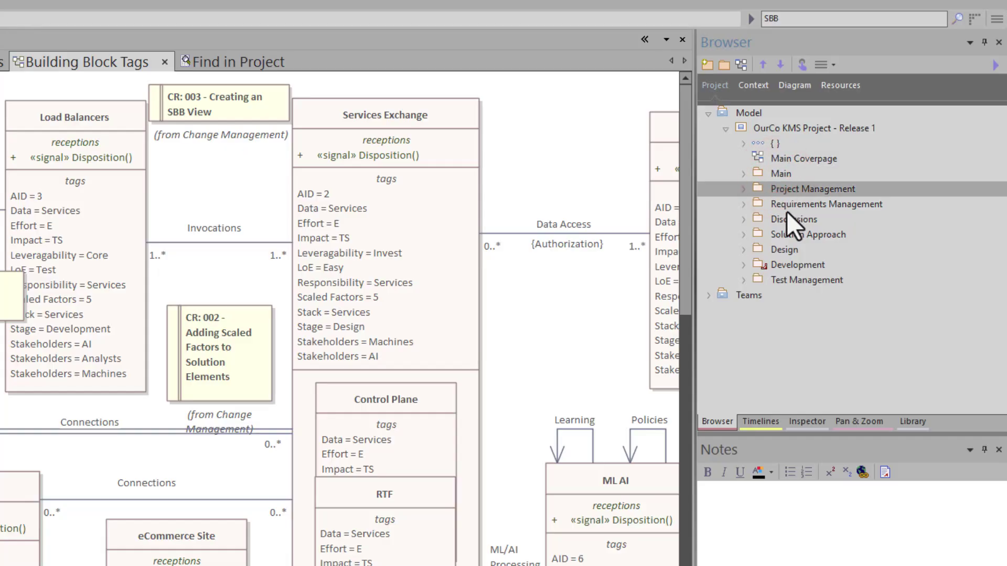
{"action": "left_click", "coordinate": [786, 204]}
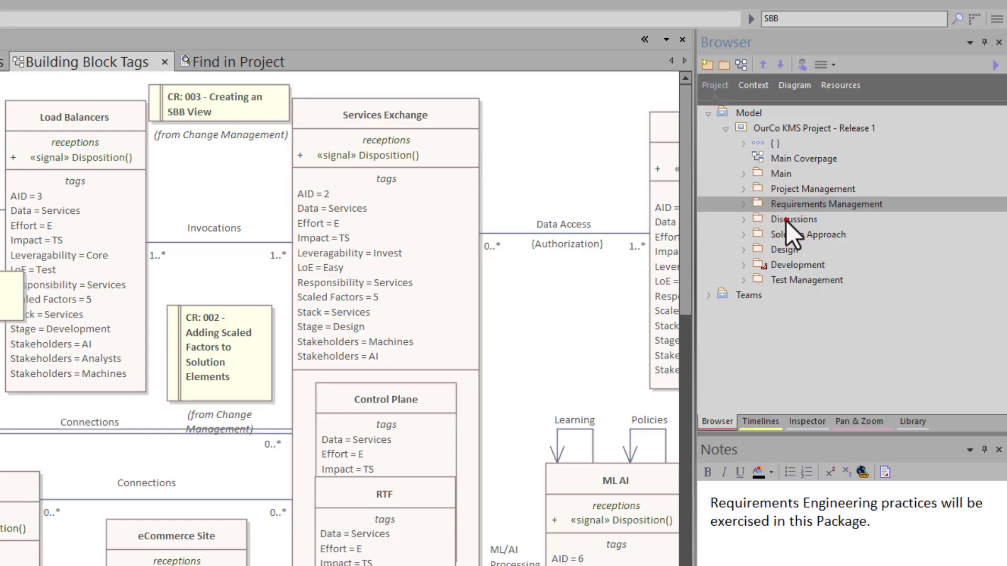
{"action": "left_click", "coordinate": [786, 220]}
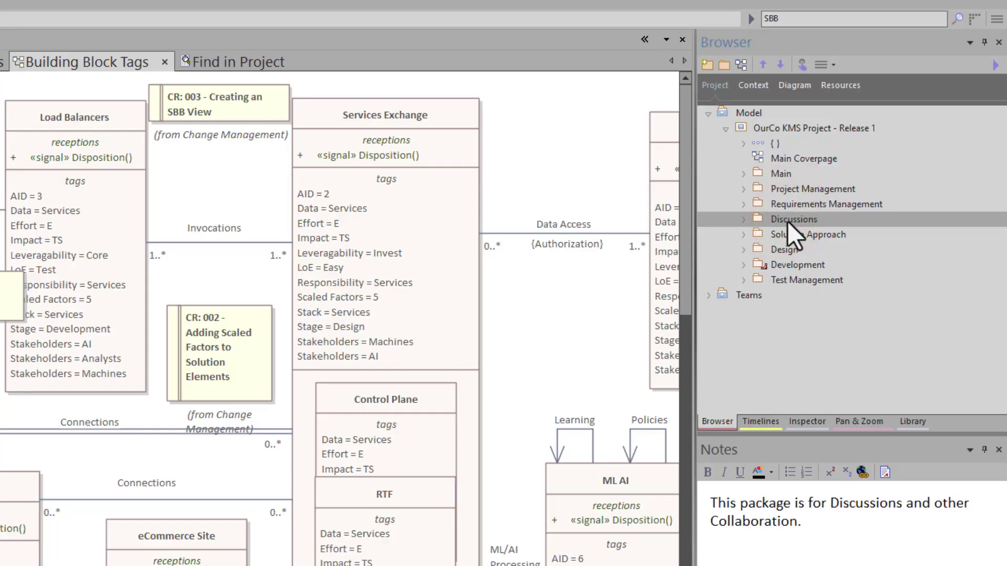
- Expand the Discussions package and collapse its Change Management and Document Repository sub-packages
{"action": "left_click", "coordinate": [739, 221]}
{"action": "left_click", "coordinate": [761, 219]}
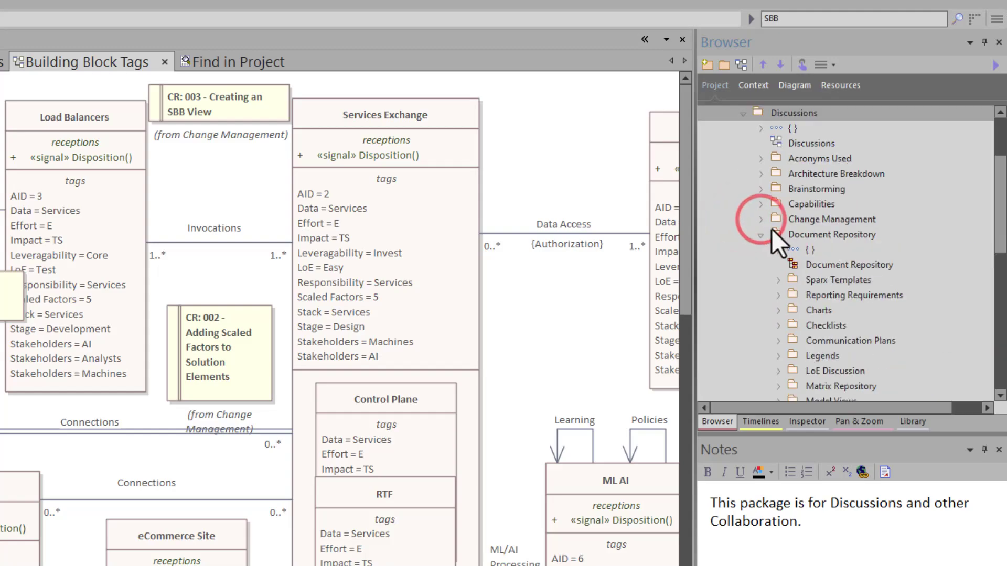
{"action": "left_click", "coordinate": [761, 236]}
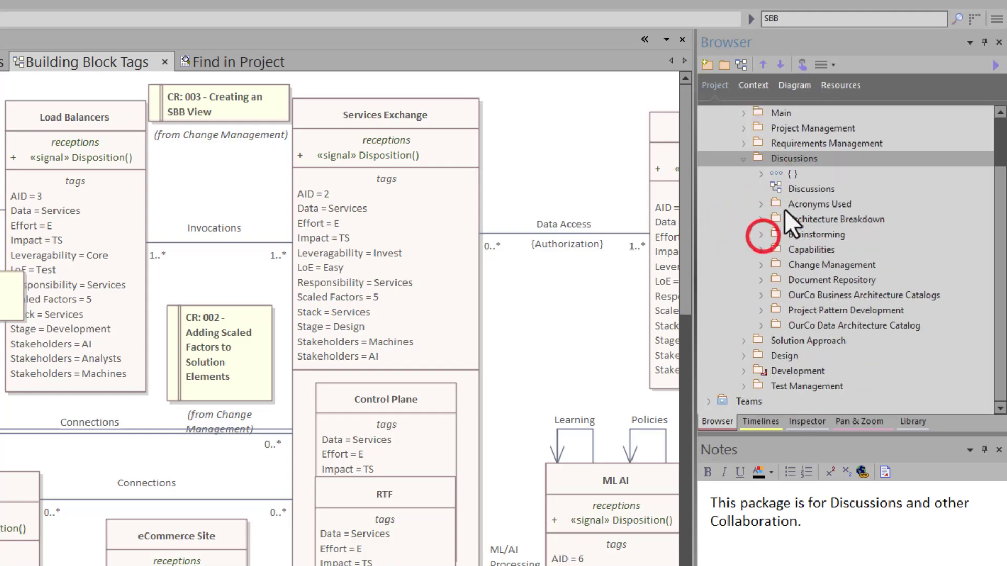
- Review the notes of the Solution Approach, Design, Development and Test Management packages, collapsing Discussions and expanding Solution Approach
{"action": "left_click", "coordinate": [744, 159]}
{"action": "left_click", "coordinate": [811, 236]}
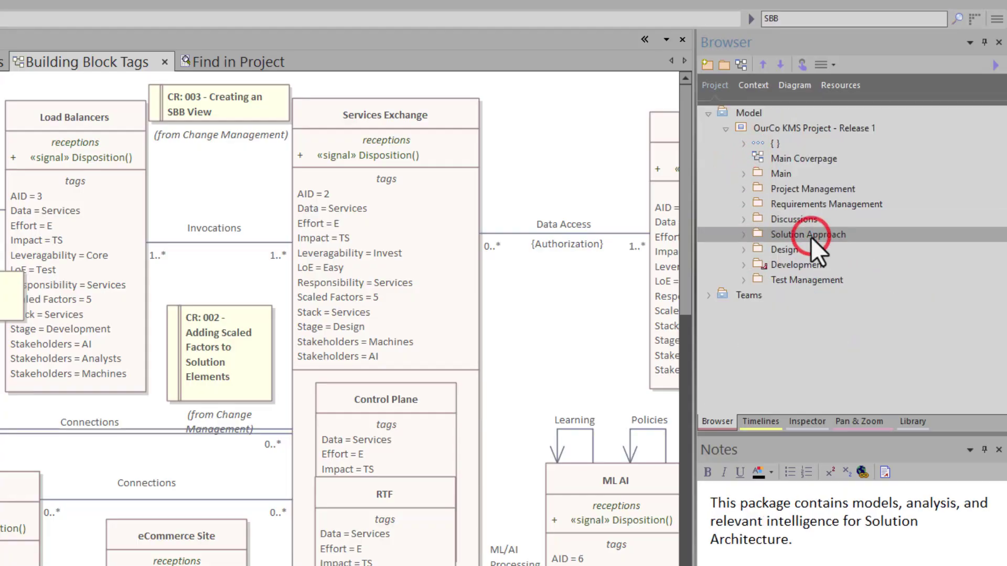
{"action": "left_click", "coordinate": [789, 250]}
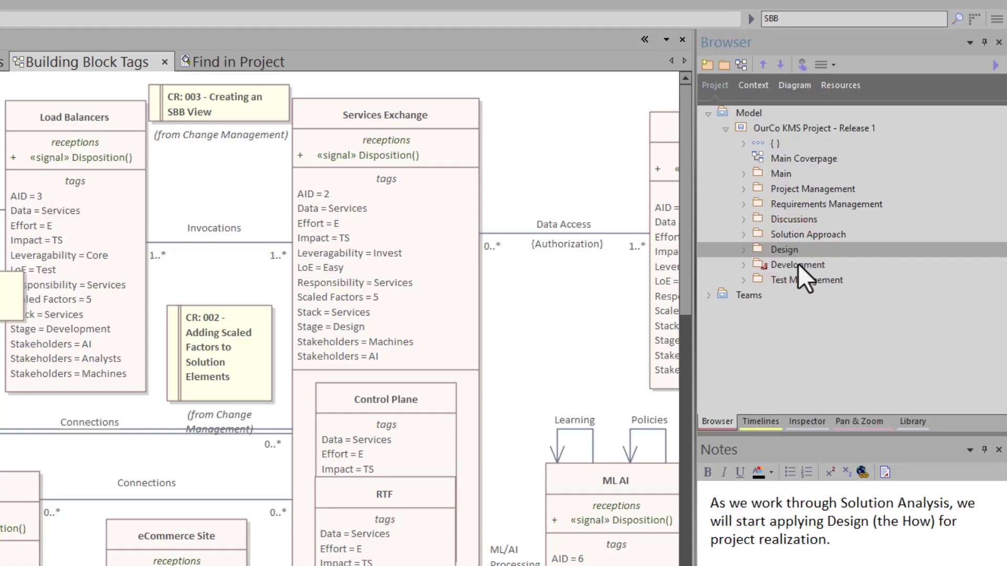
{"action": "left_click", "coordinate": [797, 264]}
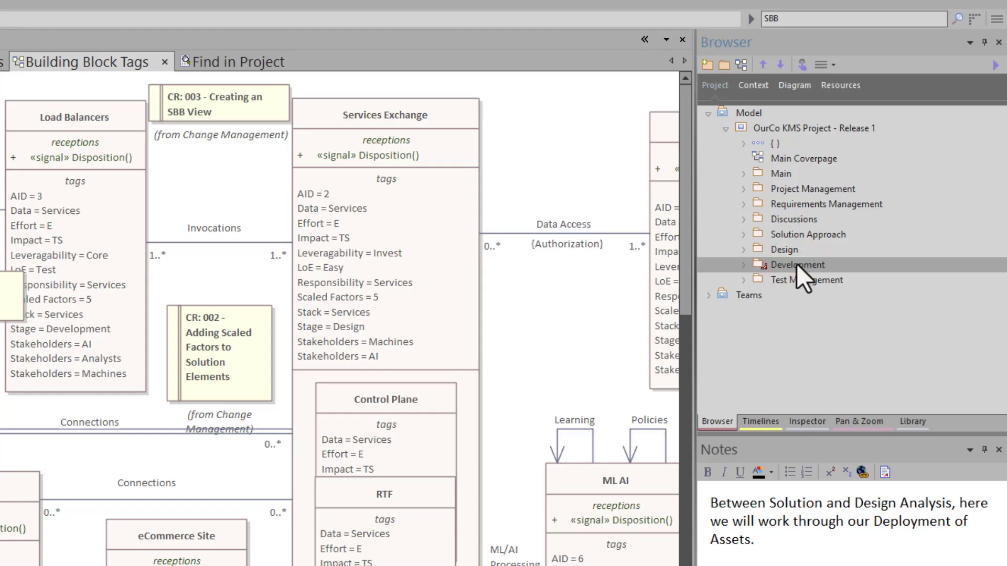
{"action": "left_click", "coordinate": [786, 281]}
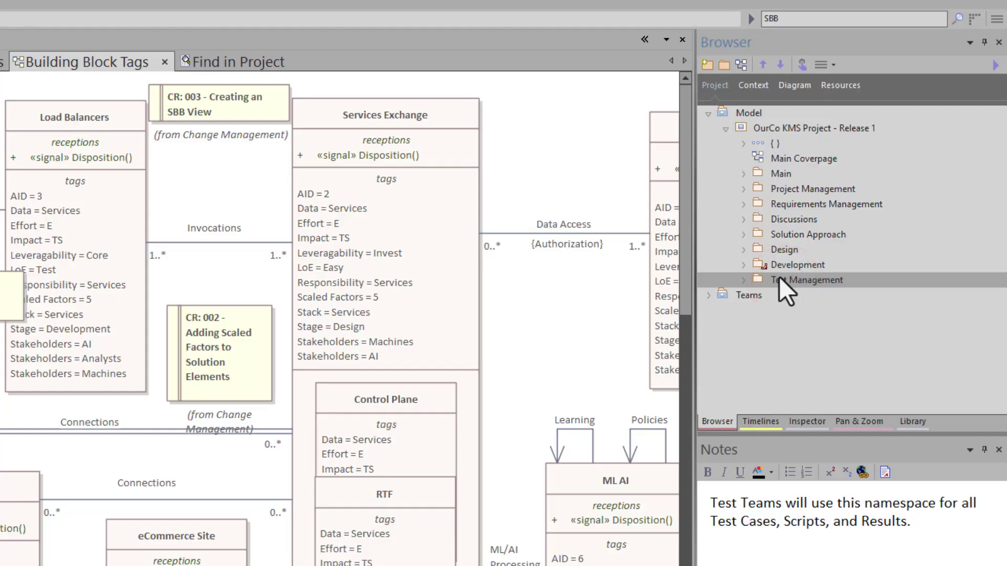
{"action": "left_click", "coordinate": [778, 235]}
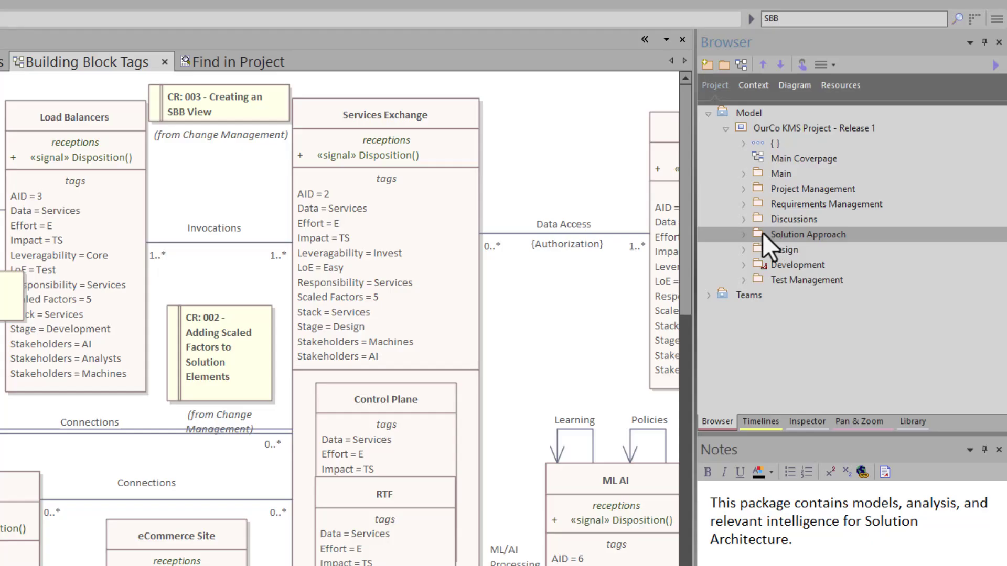
{"action": "left_click", "coordinate": [741, 234]}
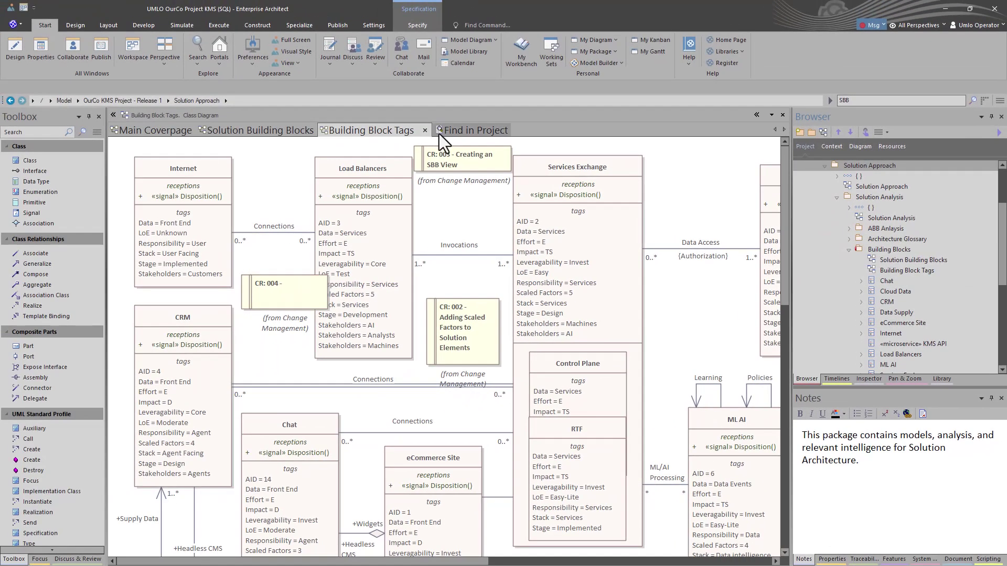
- Run the Utility - Current Baselines search with the search term 7 and look through the listed baselines
{"action": "left_click", "coordinate": [413, 120]}
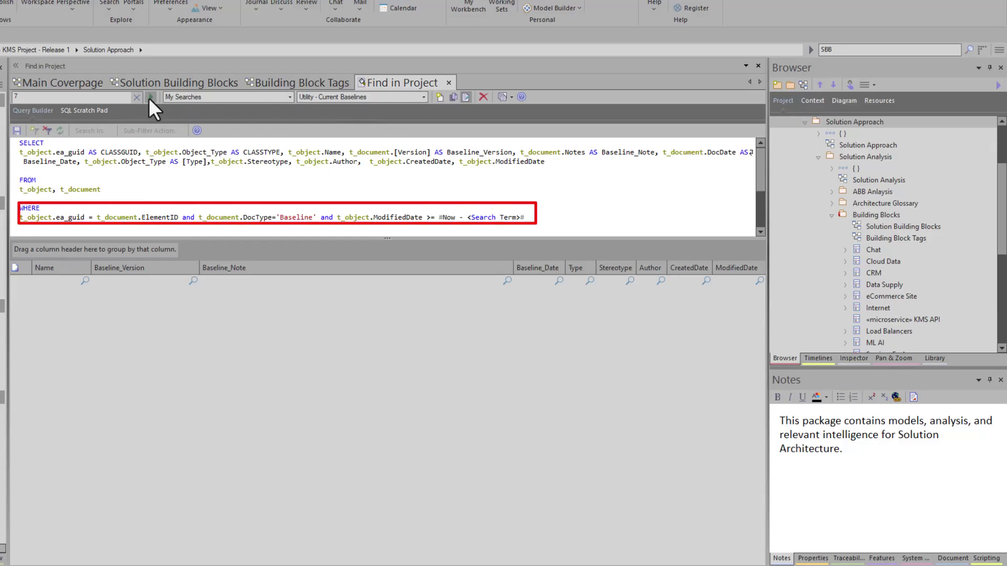
{"action": "double_click", "coordinate": [84, 96]}
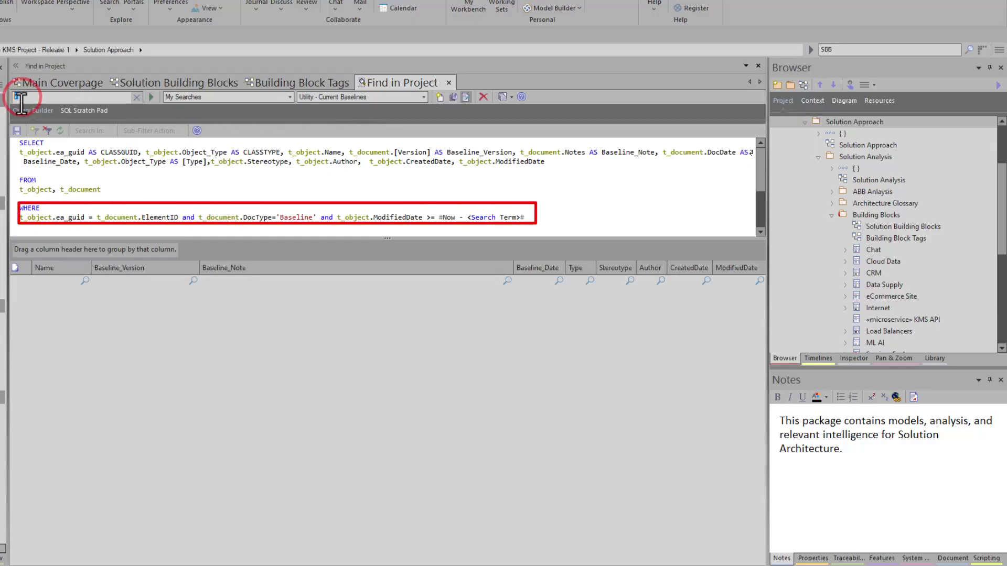
{"action": "left_click", "coordinate": [151, 96]}
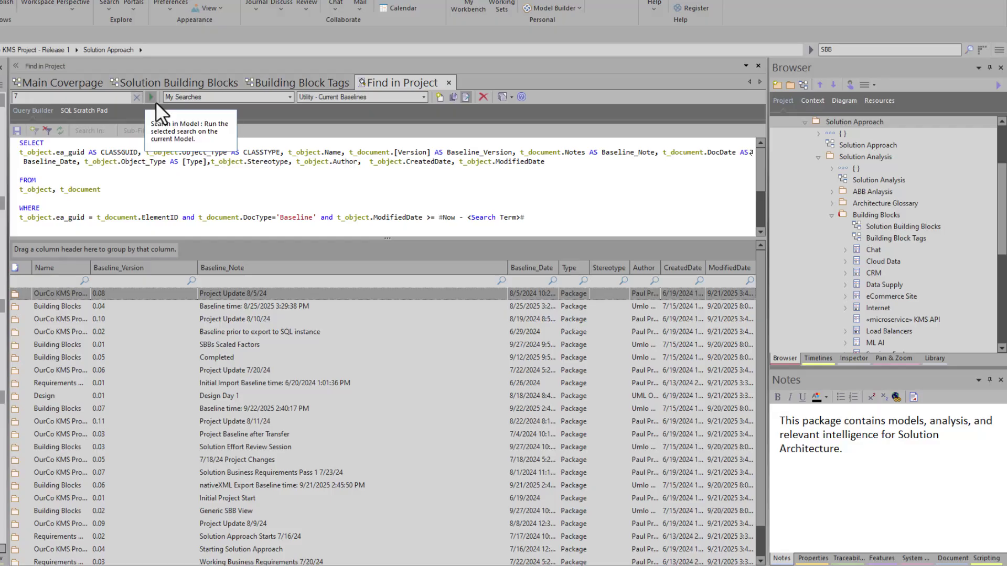
{"action": "left_click", "coordinate": [151, 97]}
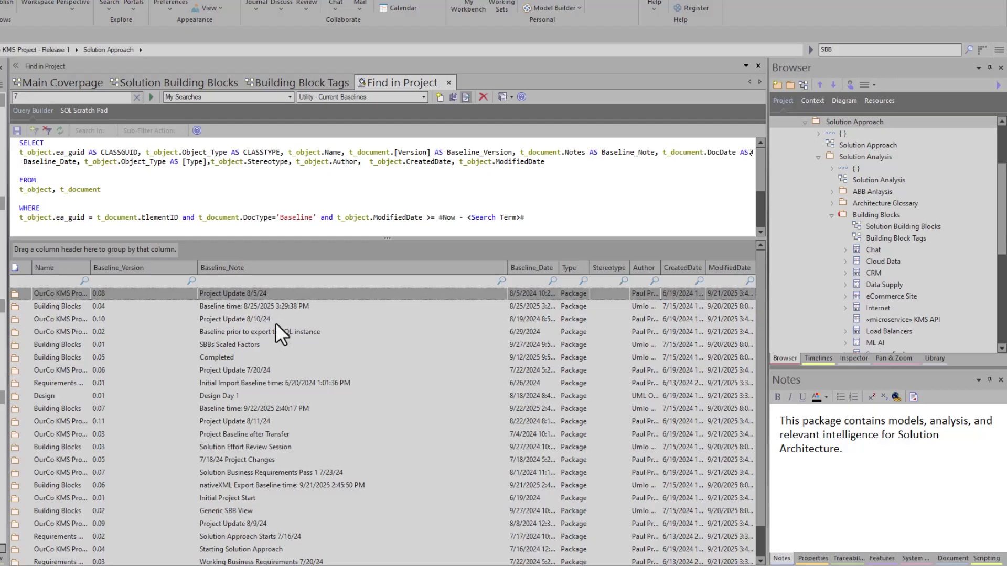
{"action": "scroll", "coordinate": [275, 323], "scroll_direction": "down", "scroll_amount": 1}
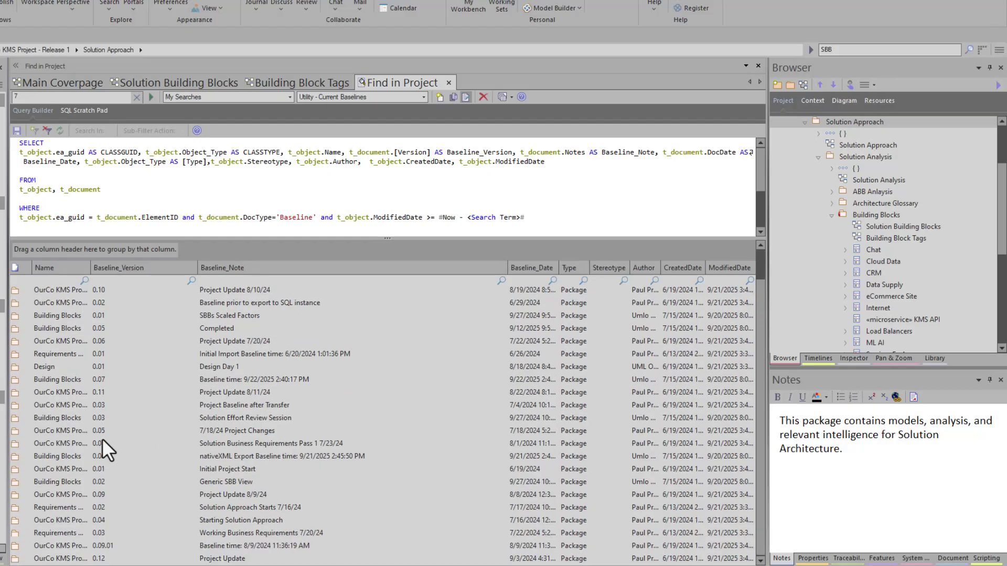
{"action": "scroll", "coordinate": [123, 349], "scroll_direction": "up", "scroll_amount": 1}
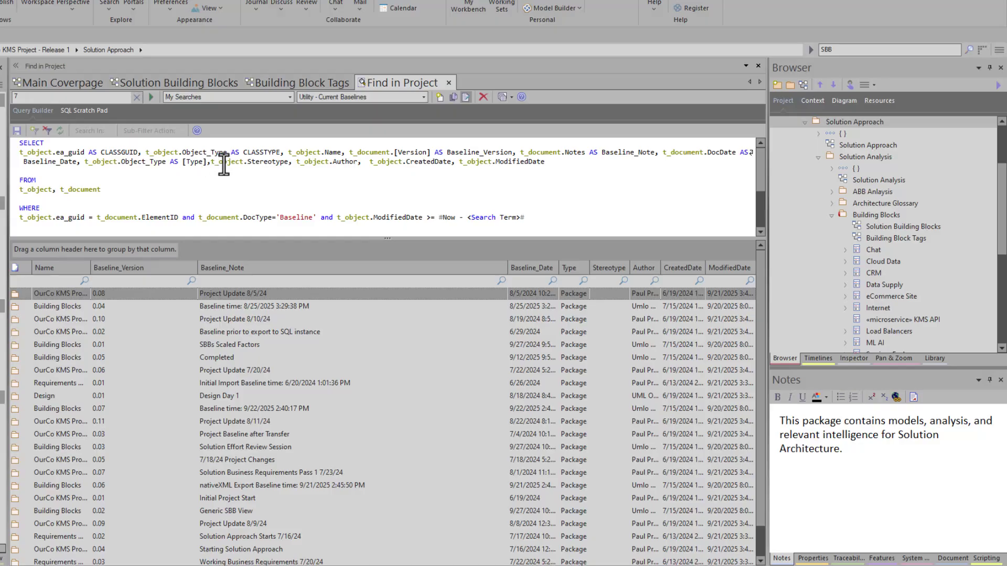
- Locate the Building Block Tags diagram in the project tree and open the baselines of its parent Building Blocks package
{"action": "left_click", "coordinate": [301, 83]}
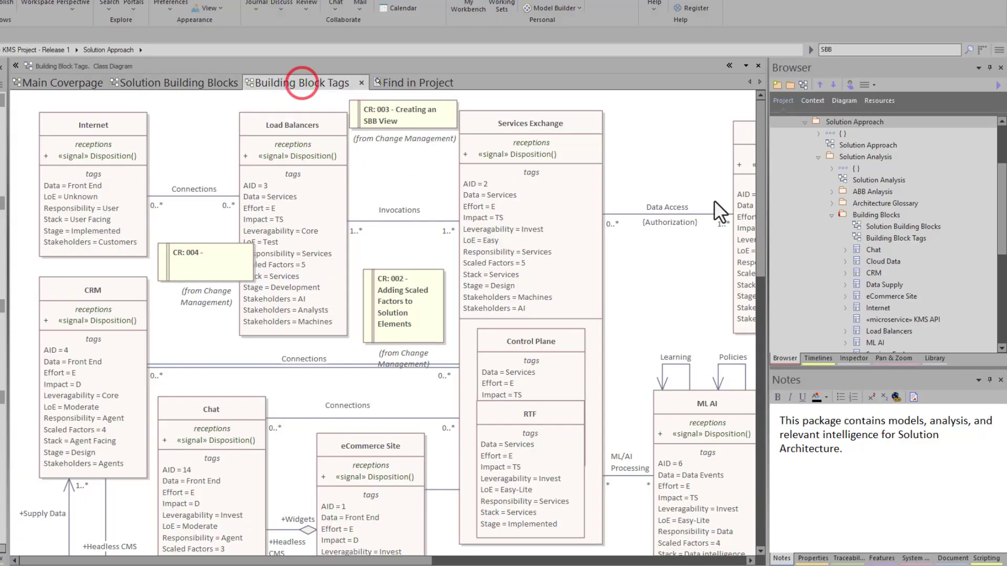
{"action": "right_click", "coordinate": [642, 252]}
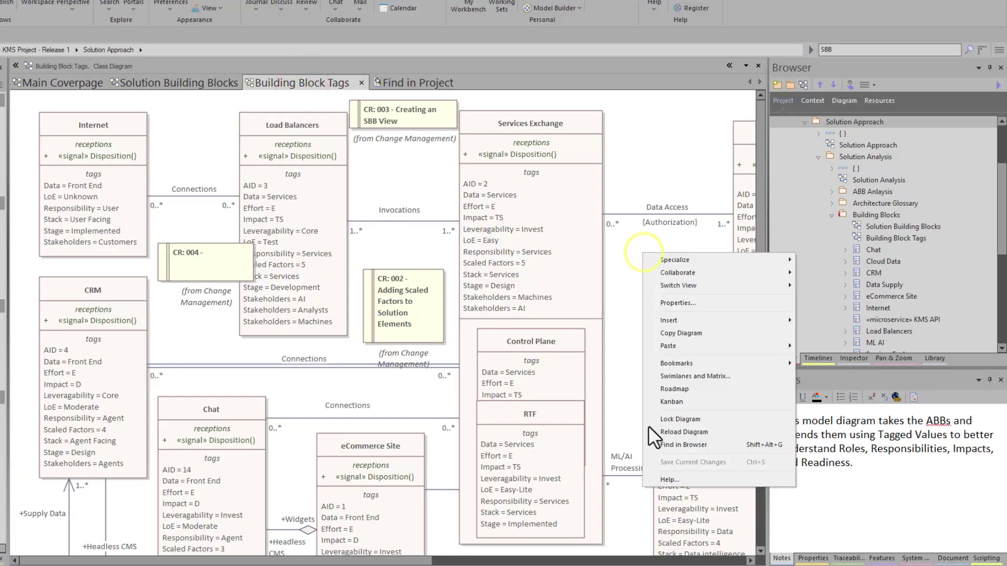
{"action": "left_click", "coordinate": [671, 444]}
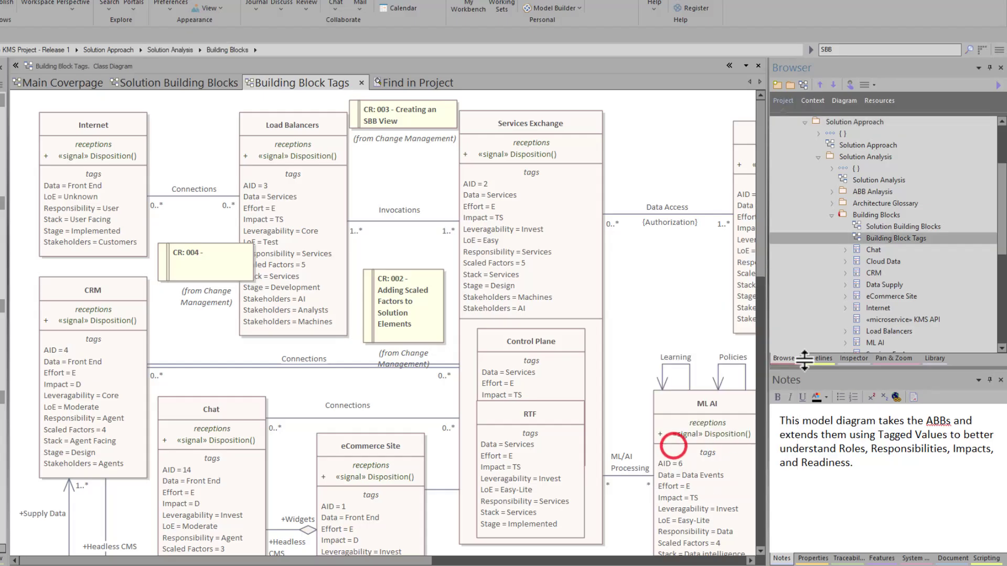
{"action": "left_click", "coordinate": [880, 215]}
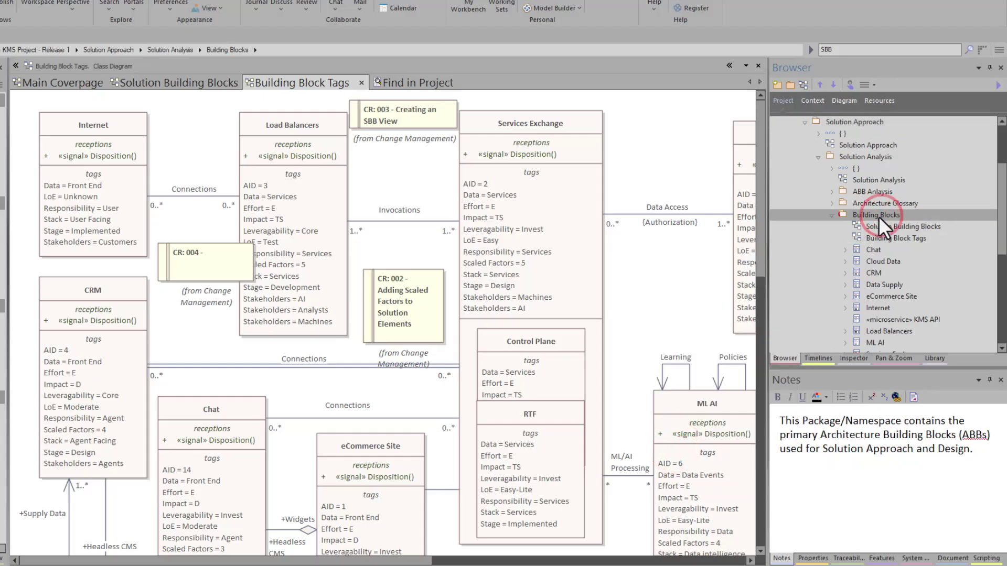
{"action": "key", "text": "ctrl+alt+b"}
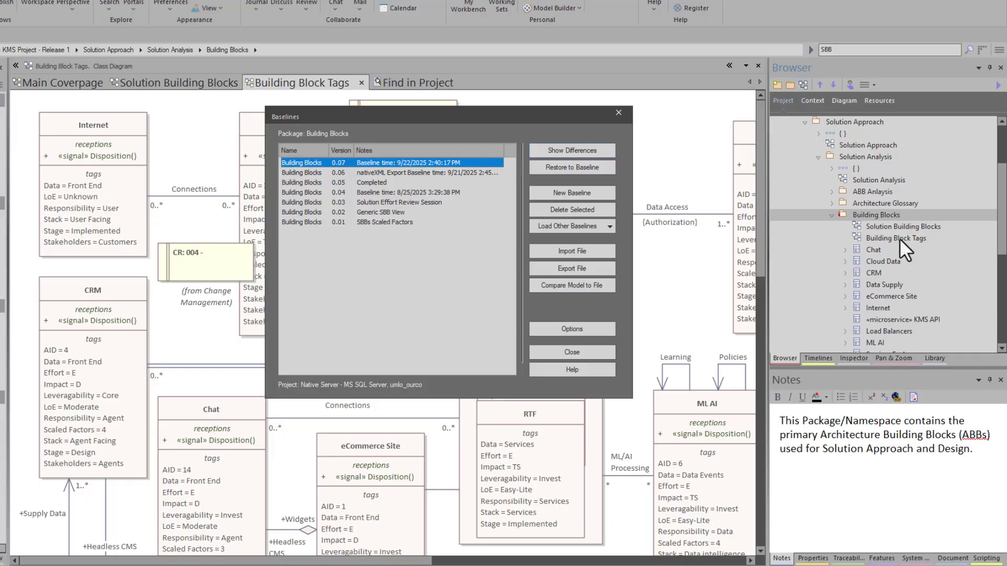
- Inspect the export of baseline version 0.07 using the file baseline_07_Building Blocks_092225.xml, cancel it without saving, and return to the diagram
{"action": "left_click", "coordinate": [559, 267]}
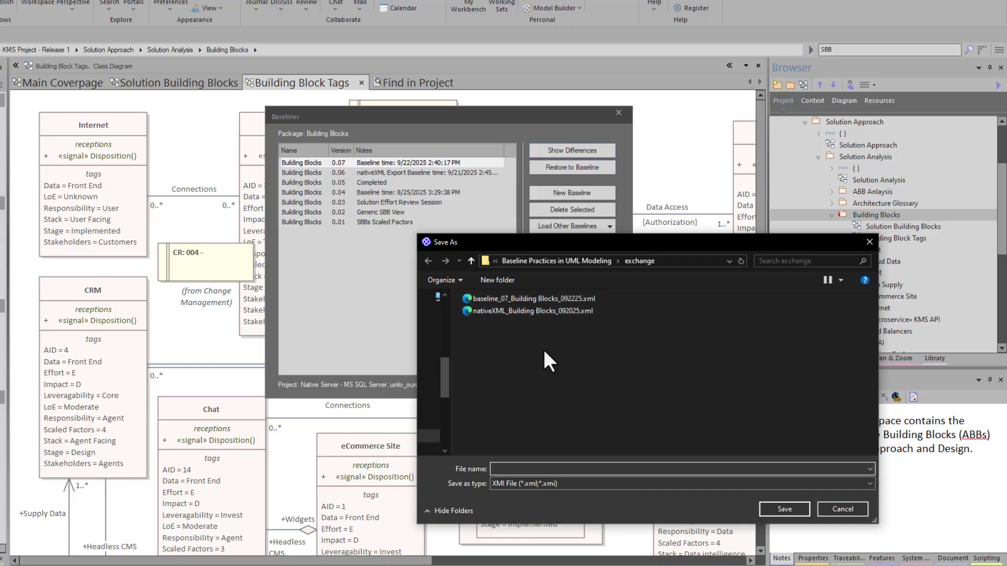
{"action": "left_click", "coordinate": [515, 298]}
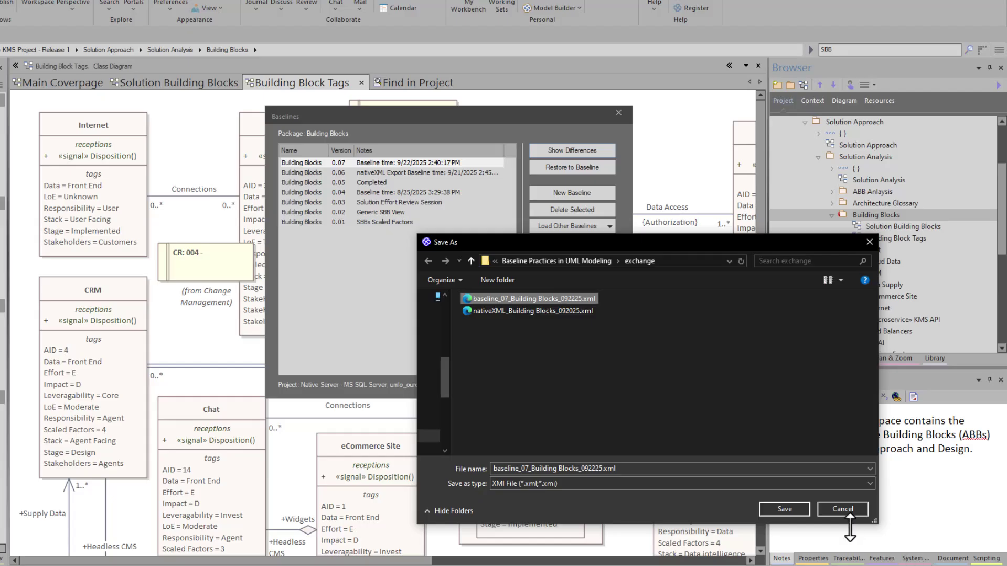
{"action": "left_click", "coordinate": [843, 509]}
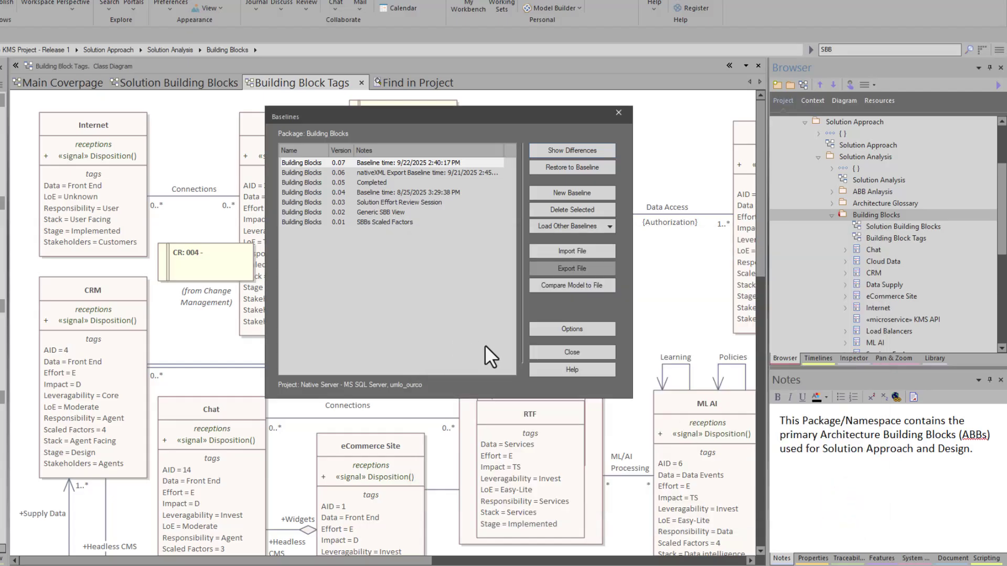
{"action": "left_click", "coordinate": [584, 354]}
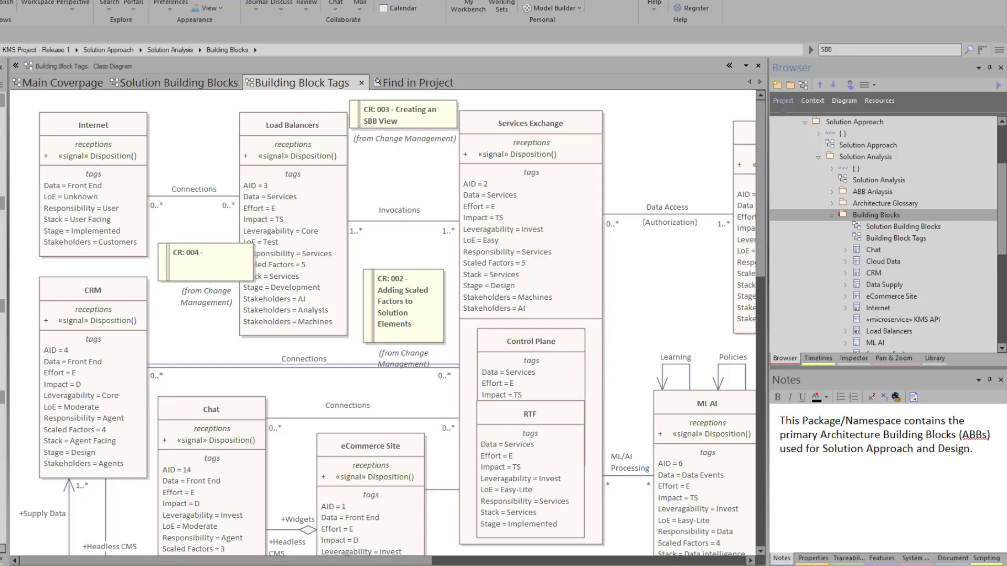
{"action": "left_click", "coordinate": [207, 355]}
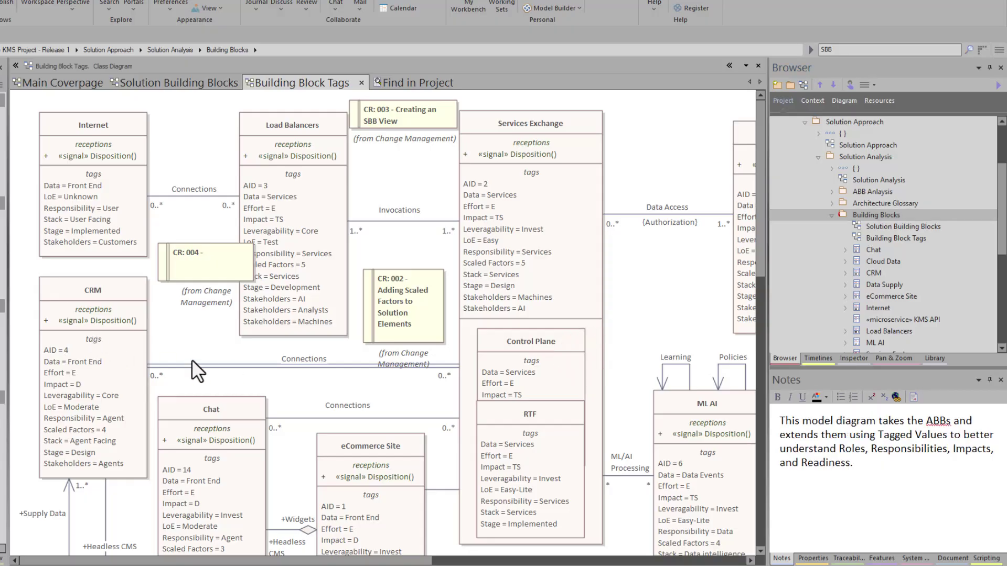
- Reopen the Building Blocks baselines, check the export folder without saving, examine the version 0.06 entry, and close the baselines
{"action": "left_click", "coordinate": [870, 212]}
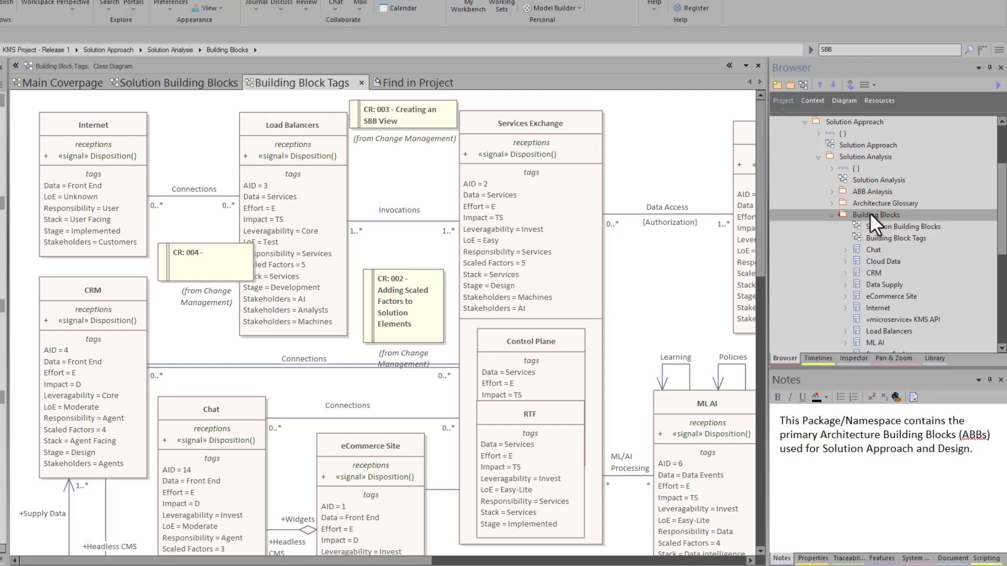
{"action": "key", "text": "ctrl+alt+b"}
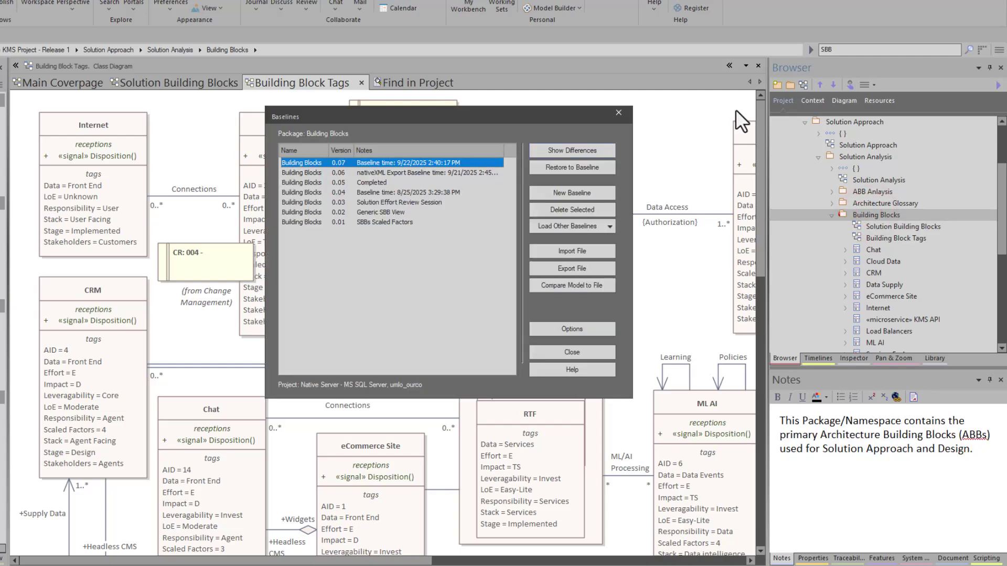
{"action": "left_click", "coordinate": [575, 269]}
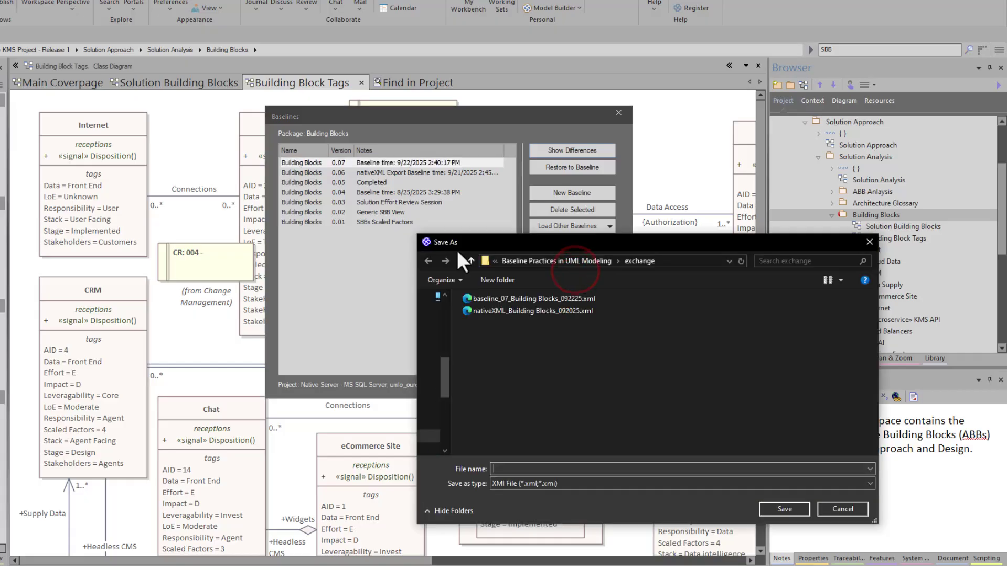
{"action": "left_click", "coordinate": [842, 509]}
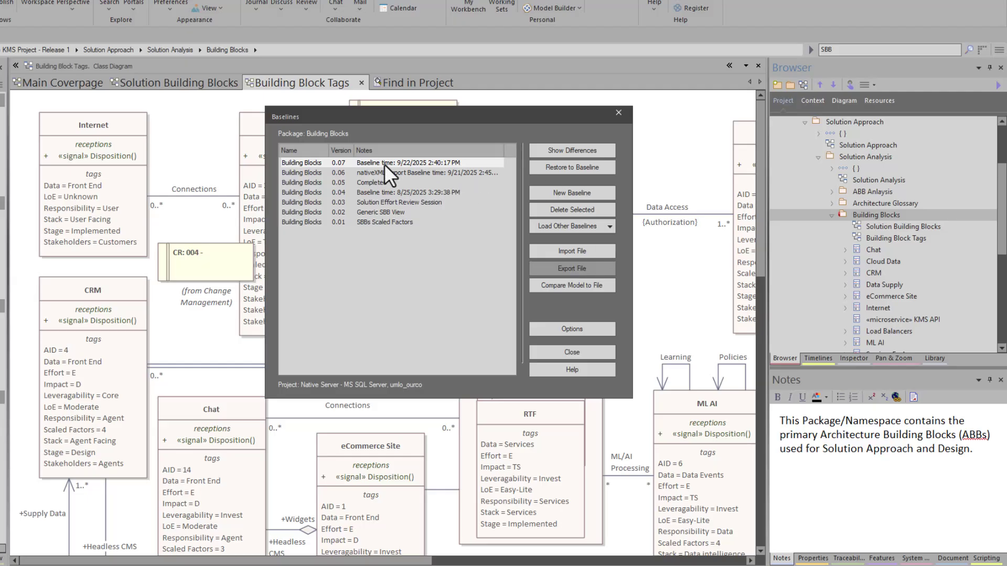
{"action": "left_click", "coordinate": [370, 172]}
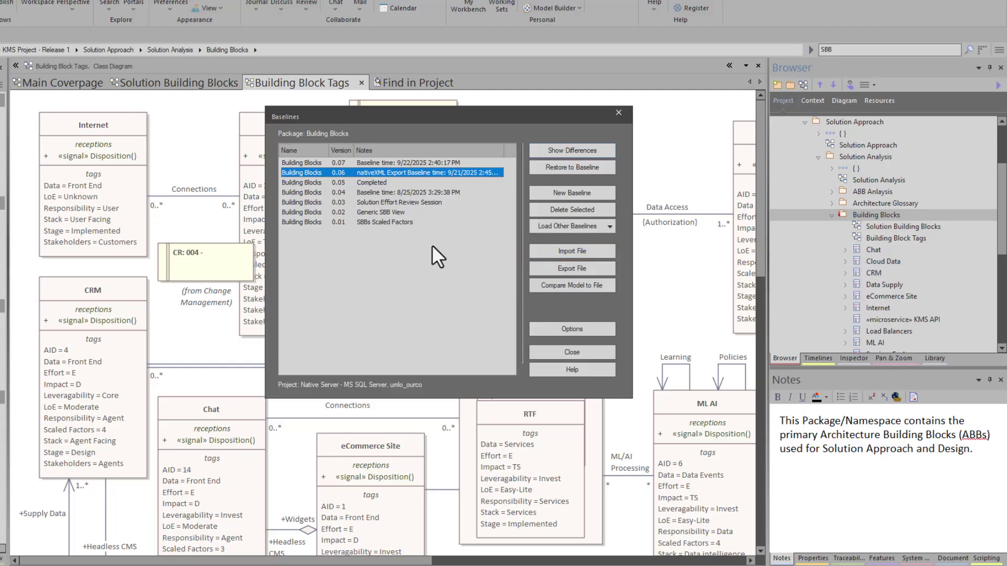
{"action": "left_click", "coordinate": [569, 352]}
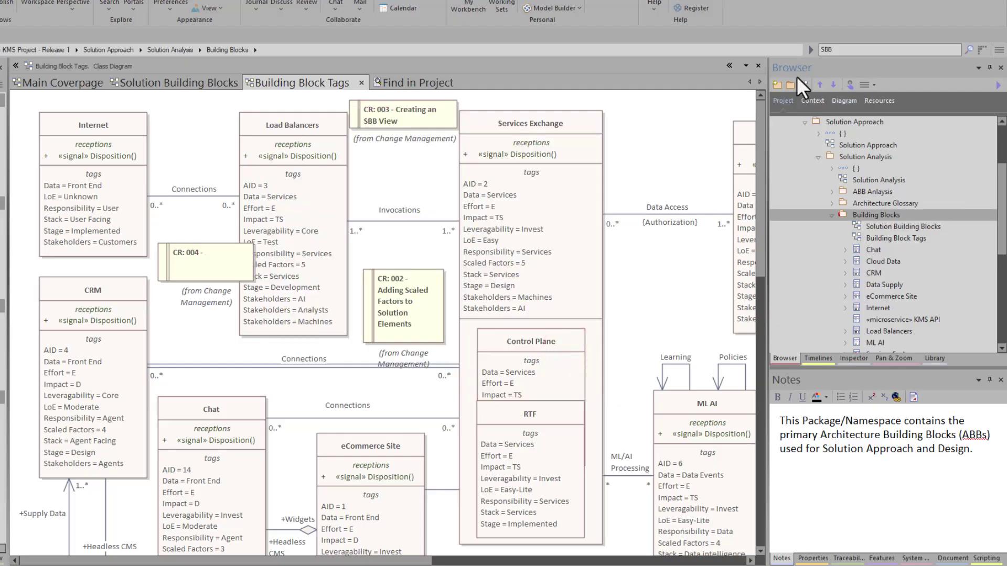
- View the Building Block Tags diagram's timeline snapshots from 22-09-2025 at 14:05, 14:12 and 14:26 in turn
{"action": "left_click", "coordinate": [807, 357]}
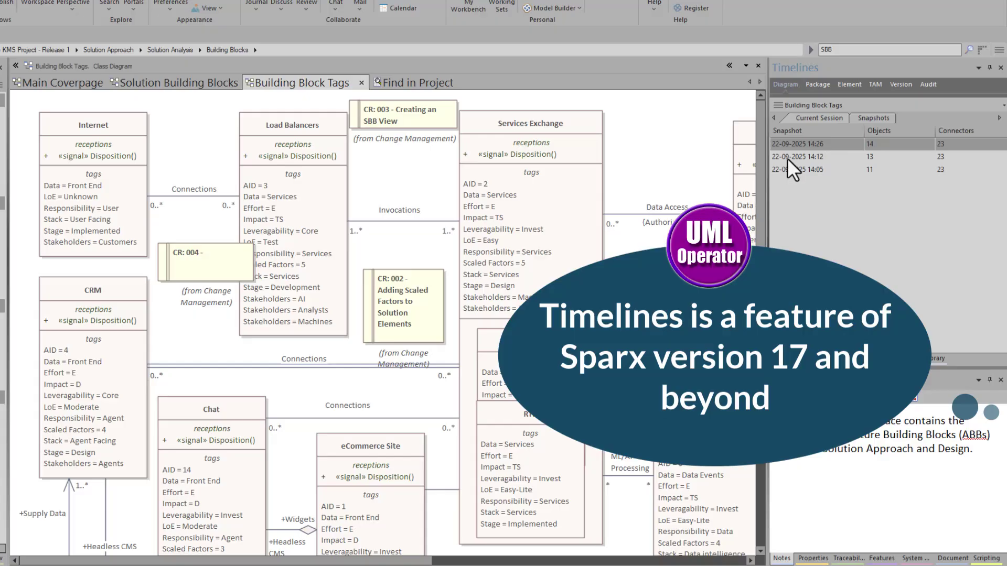
{"action": "left_click", "coordinate": [790, 165]}
{"action": "right_click", "coordinate": [792, 166]}
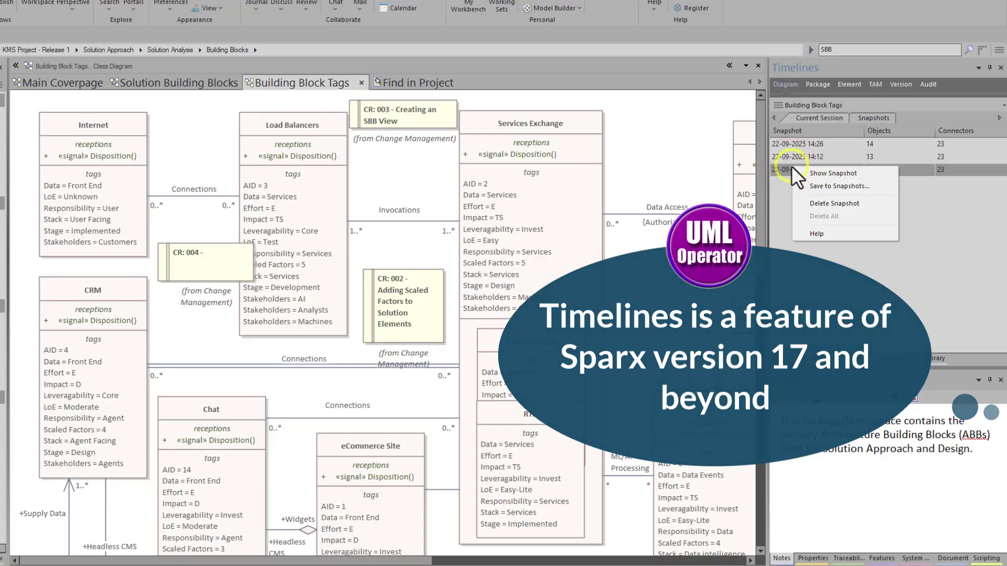
{"action": "left_click", "coordinate": [814, 173]}
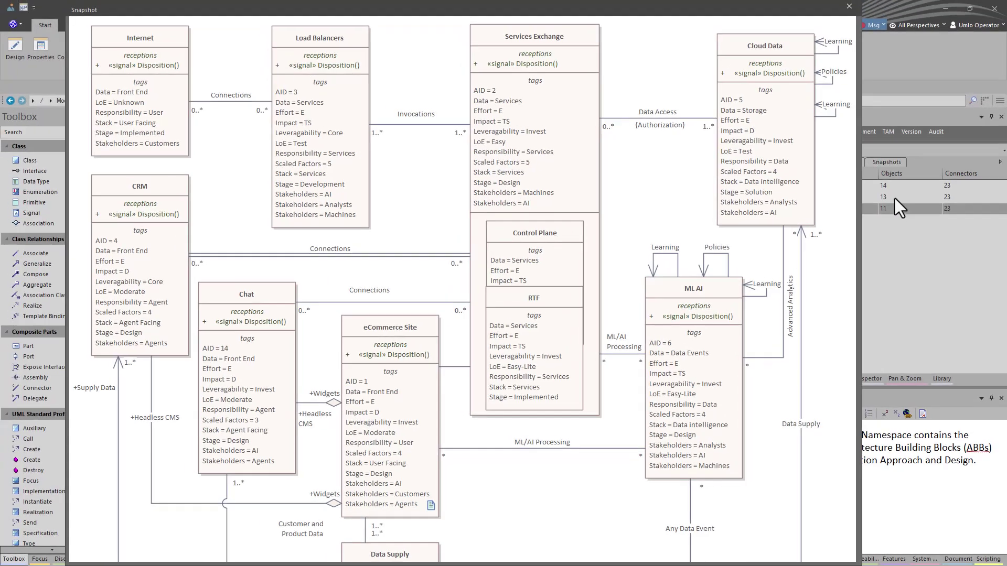
{"action": "left_click", "coordinate": [883, 157]}
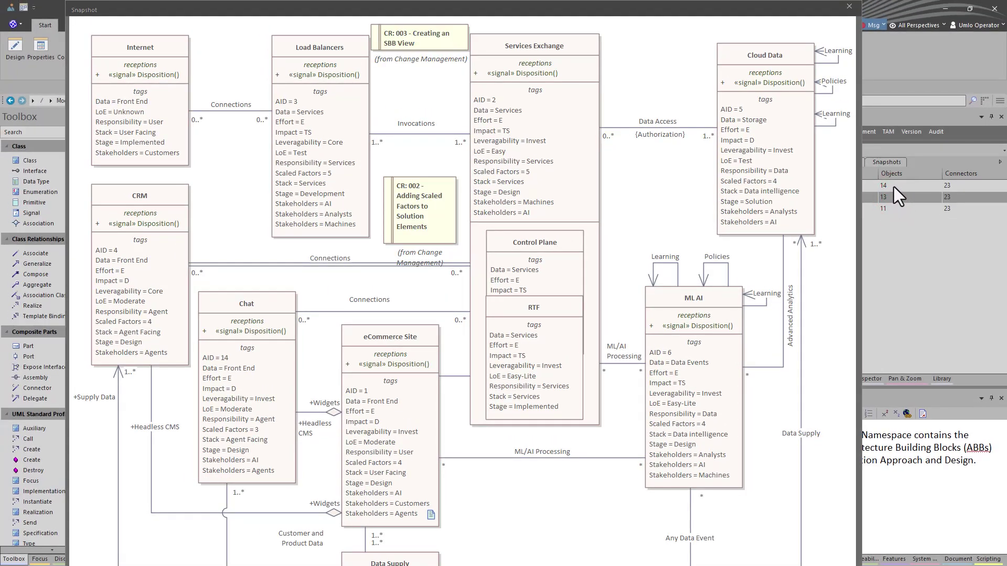
{"action": "left_click", "coordinate": [894, 186]}
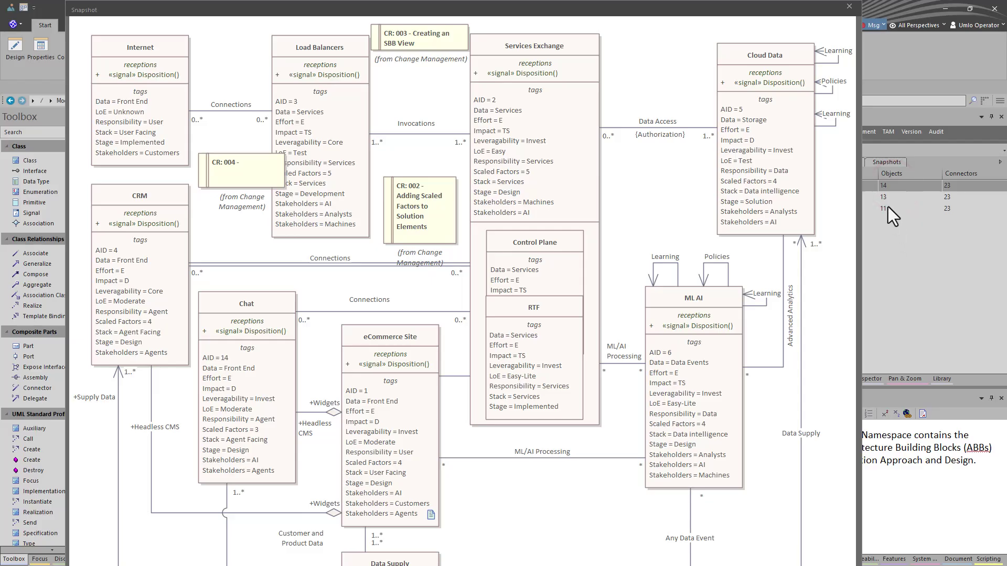
{"action": "left_click", "coordinate": [890, 199]}
{"action": "right_click", "coordinate": [891, 201]}
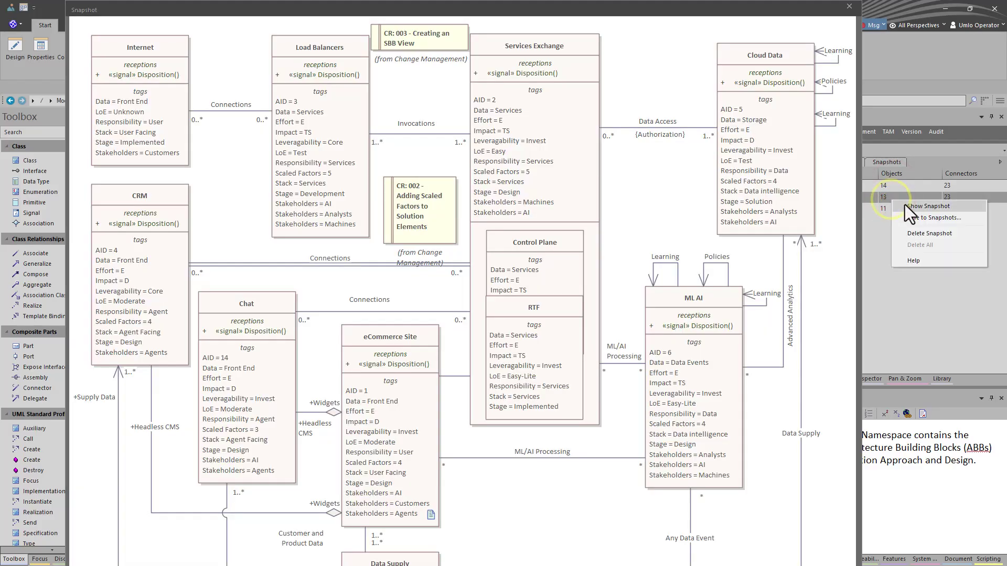
{"action": "left_click", "coordinate": [887, 289]}
{"action": "left_click", "coordinate": [879, 163]}
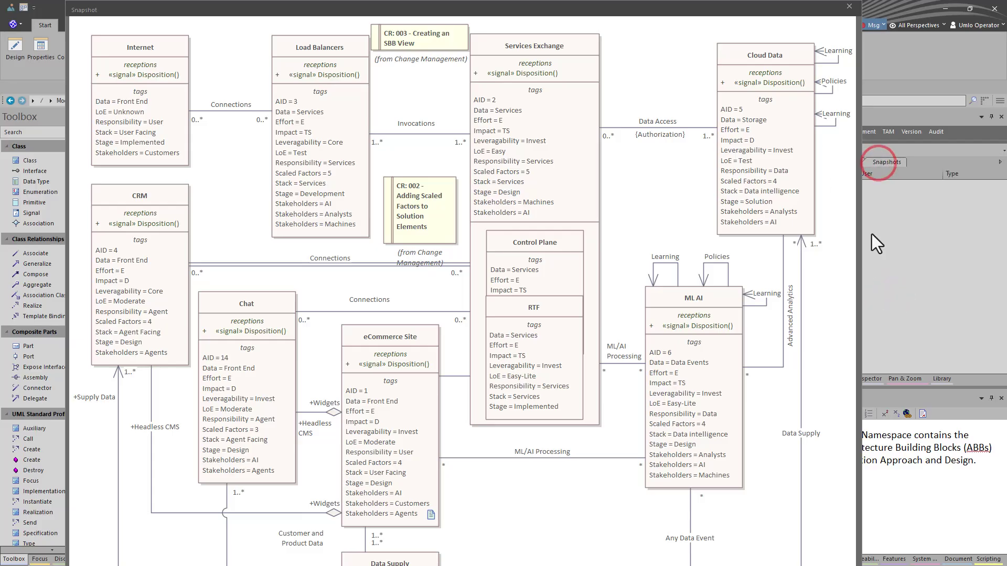
- Close the displayed snapshot, look at the Building Blocks package in the project browser, and return to the diagram timelines
{"action": "left_click", "coordinate": [891, 242]}
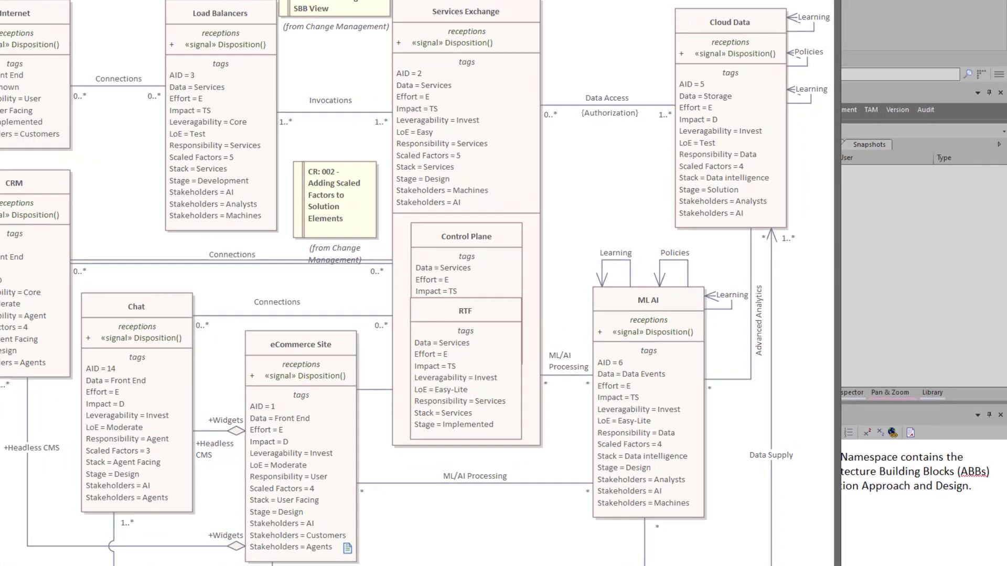
{"action": "left_click", "coordinate": [865, 141]}
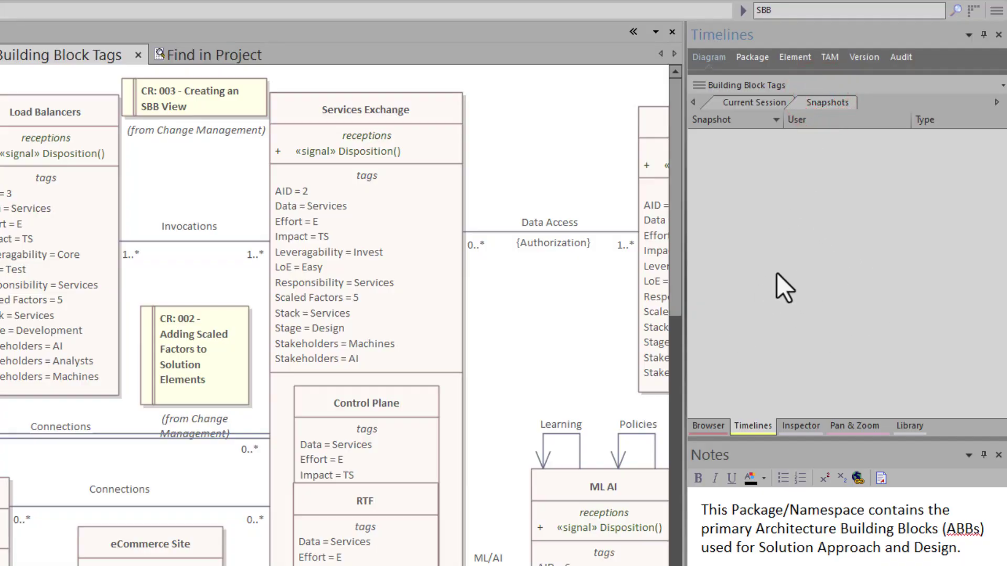
{"action": "left_click", "coordinate": [713, 426]}
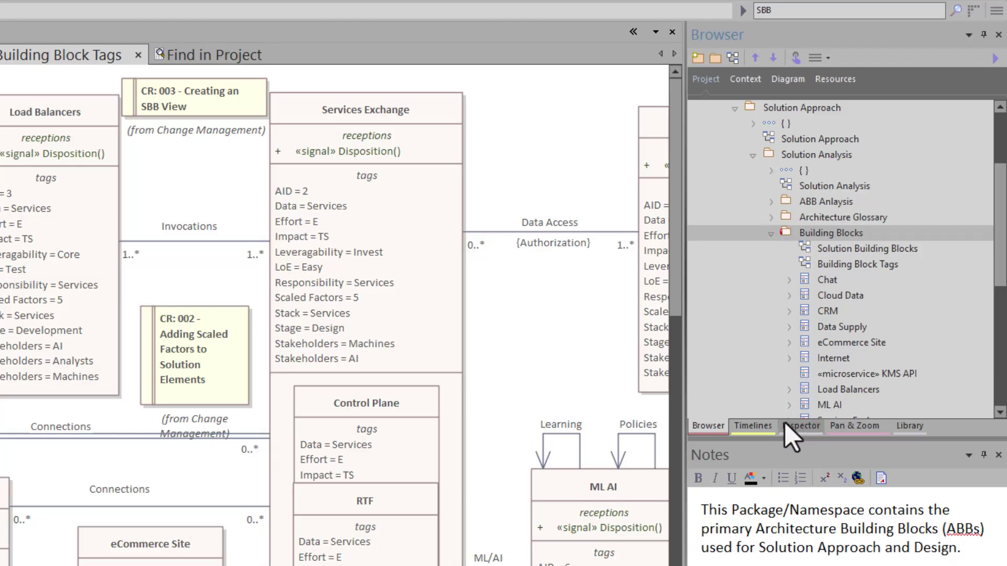
{"action": "left_click", "coordinate": [761, 424]}
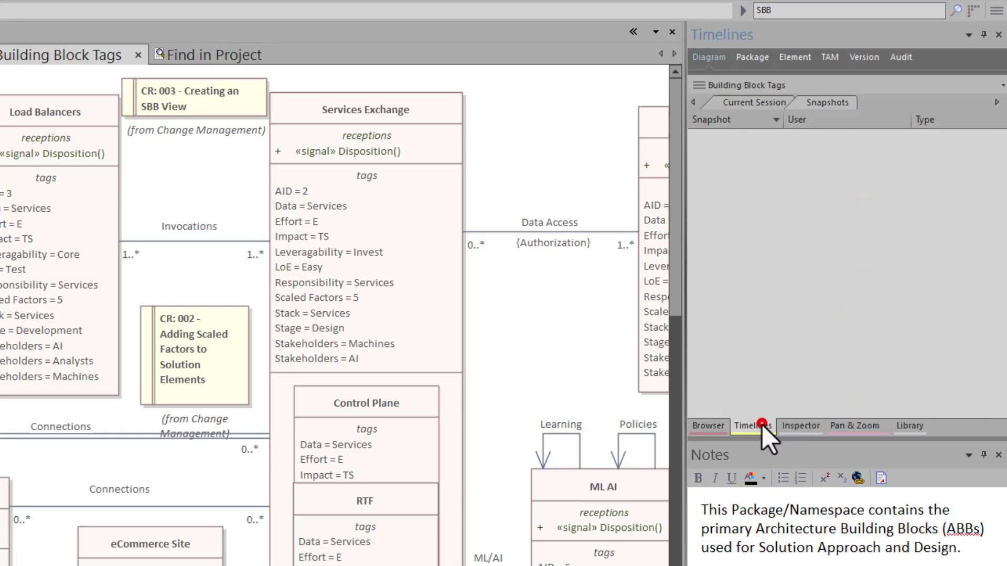
{"action": "left_click", "coordinate": [760, 109]}
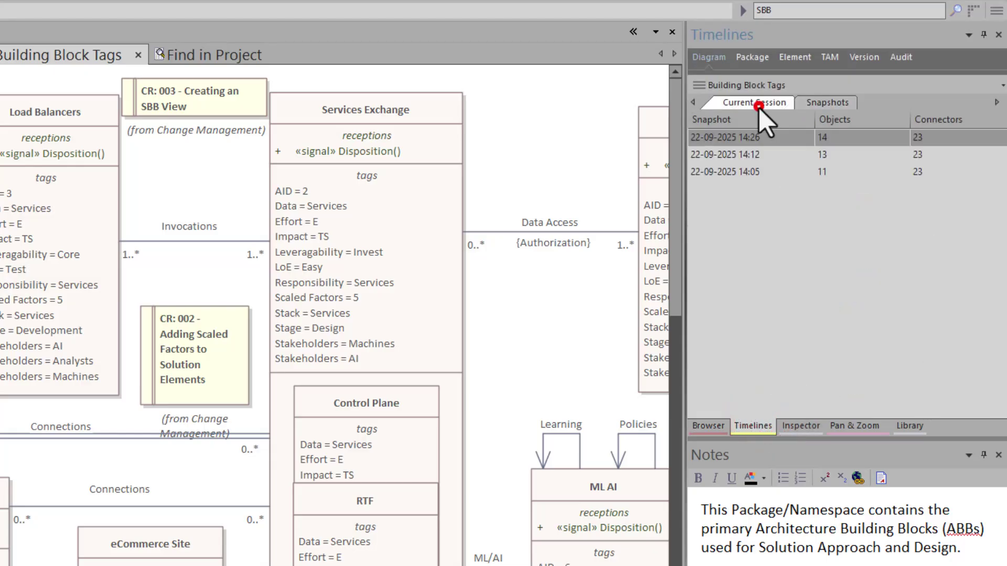
{"action": "right_click", "coordinate": [727, 143]}
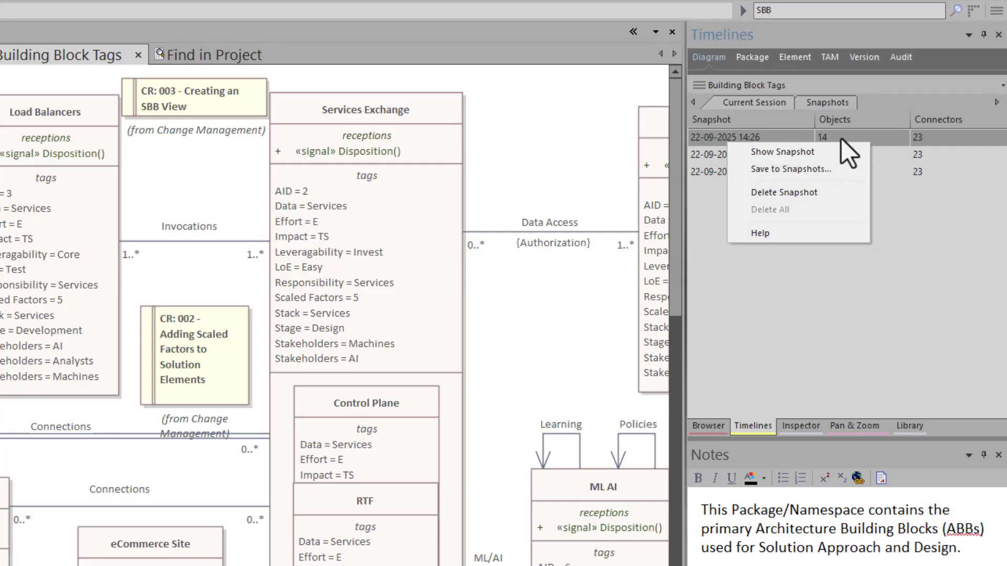
{"action": "left_click", "coordinate": [817, 171]}
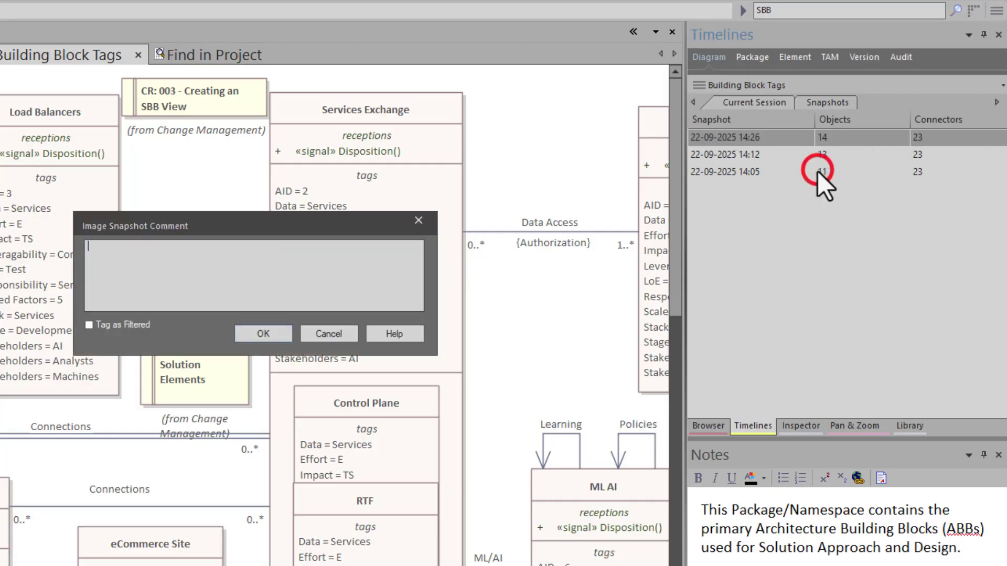
{"action": "type", "text": "Today team meeting"}
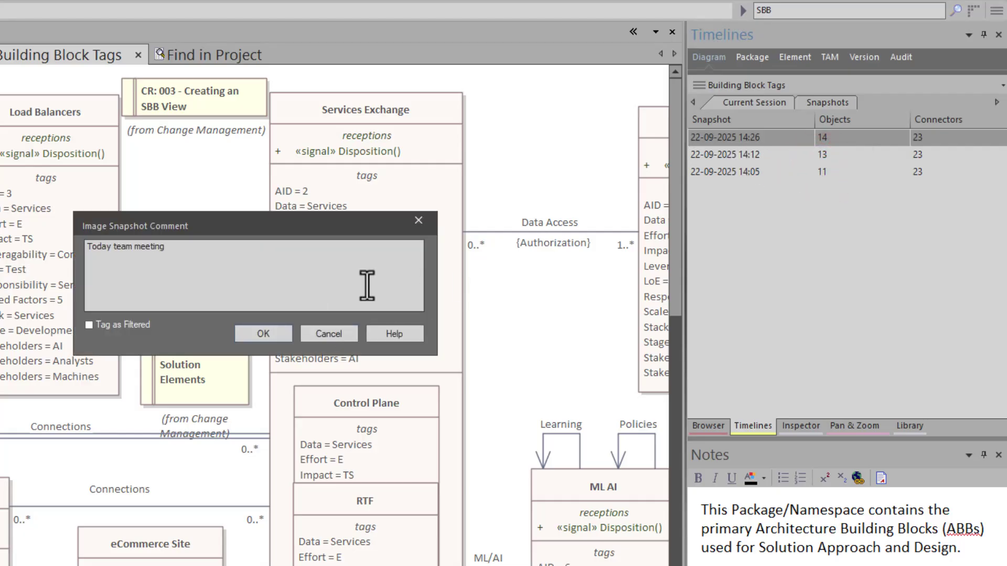
{"action": "left_click", "coordinate": [270, 336]}
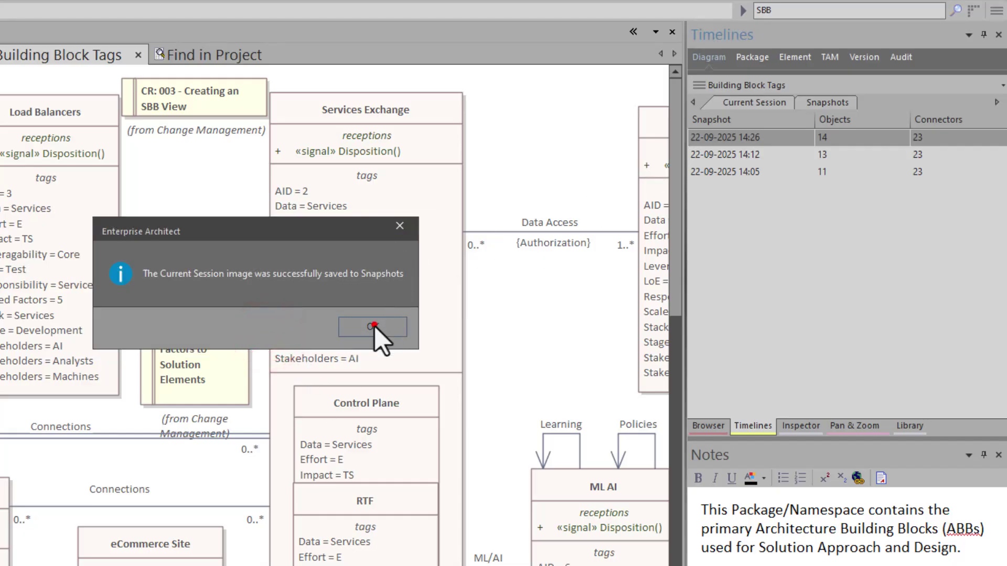
{"action": "left_click", "coordinate": [374, 326]}
- Review the diagram's saved snapshots, inspect the comment dialog for creating a baseline snapshot, and cancel it
{"action": "left_click", "coordinate": [807, 103]}
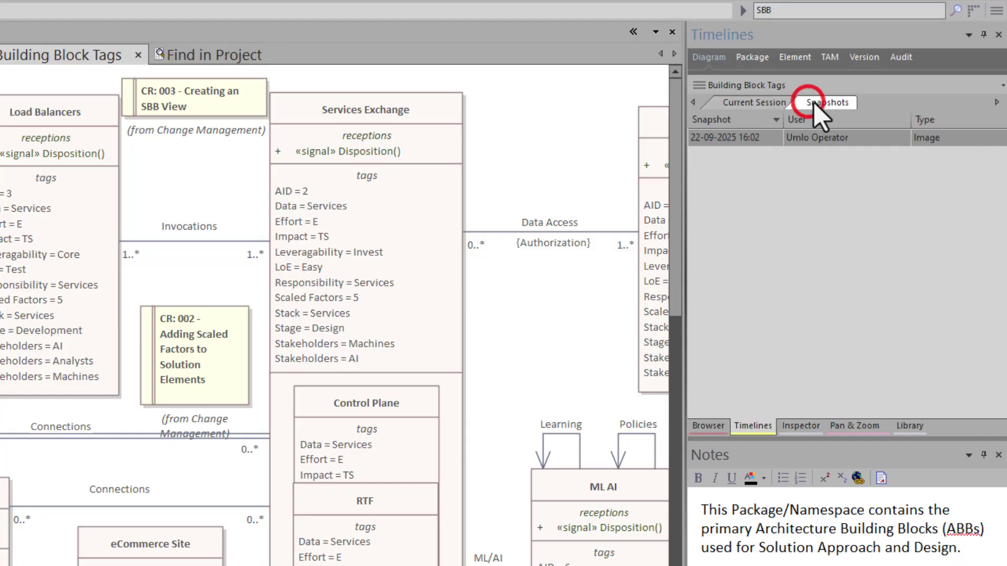
{"action": "right_click", "coordinate": [745, 136]}
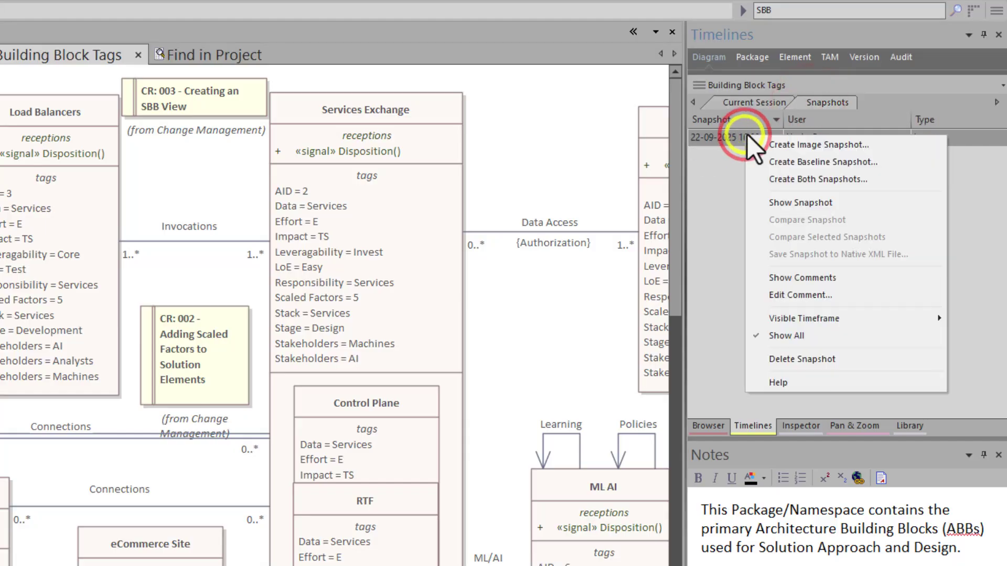
{"action": "left_click", "coordinate": [814, 165]}
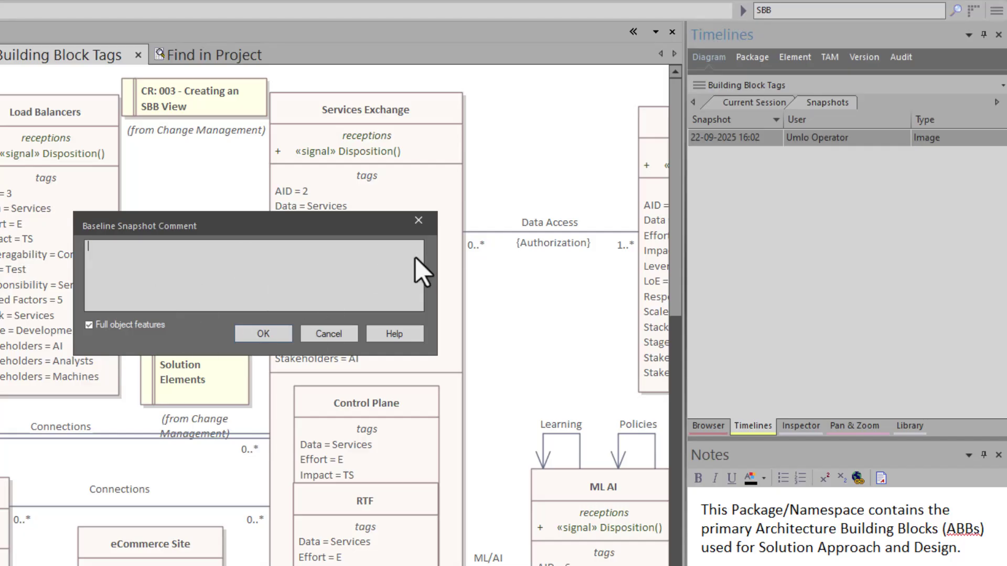
{"action": "left_click", "coordinate": [325, 332]}
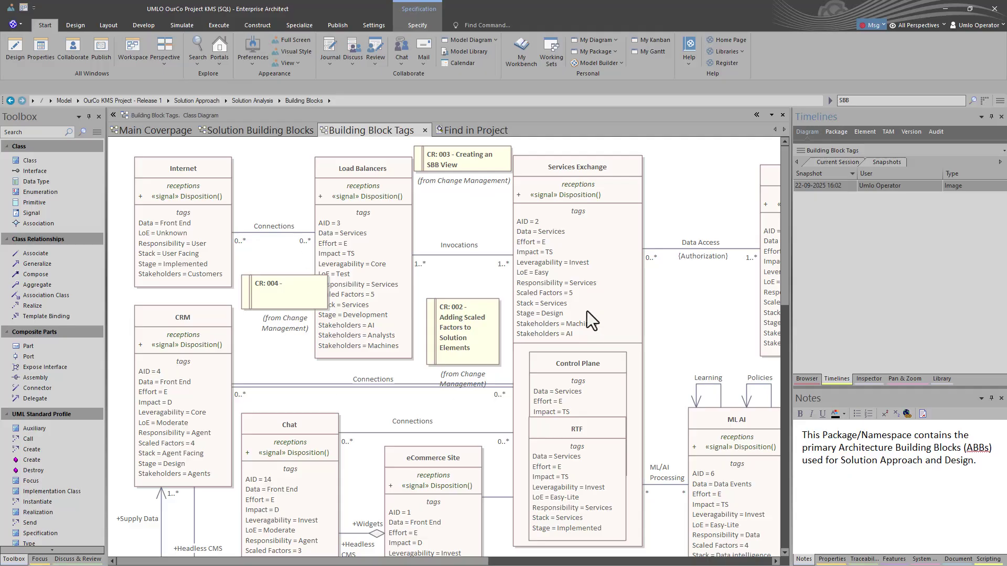
- View the Solution Building Blocks diagram, then read the Project Communication Plan from the project reports through its communication and responsibility tables
{"action": "left_click", "coordinate": [241, 129]}
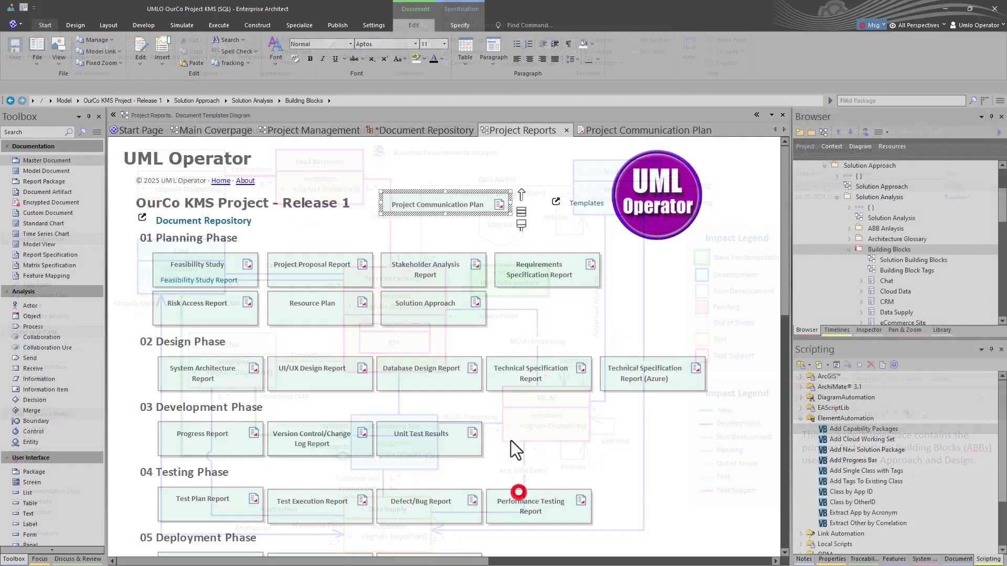
{"action": "double_click", "coordinate": [435, 205]}
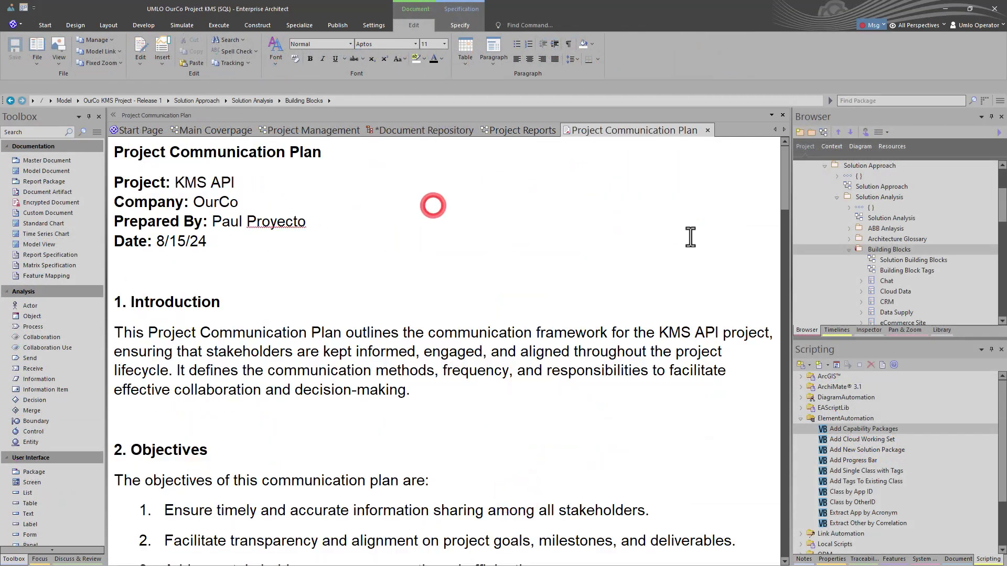
{"action": "left_click_drag", "start_coordinate": [784, 212], "coordinate": [795, 288]}
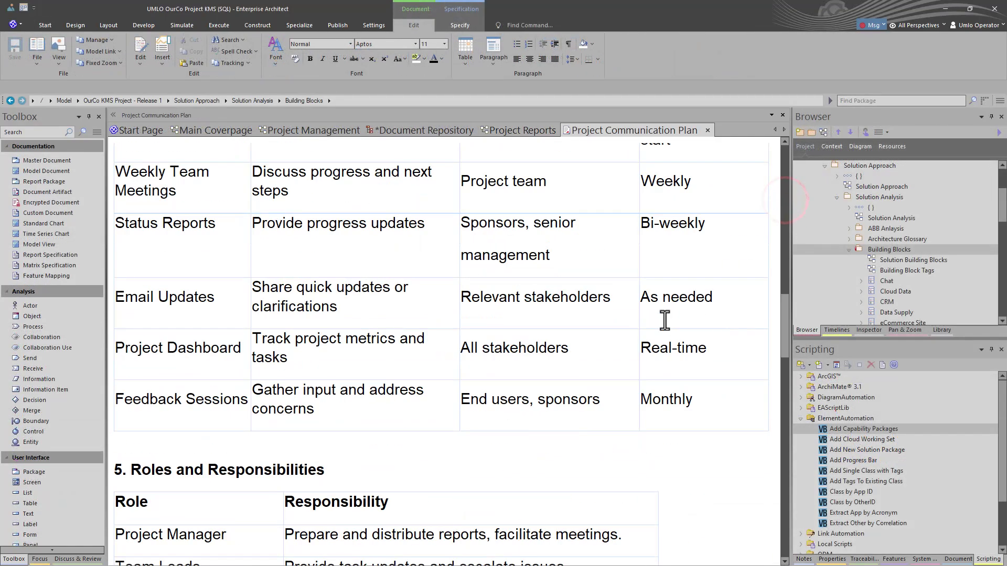
{"action": "scroll", "coordinate": [665, 320], "scroll_direction": "down", "scroll_amount": 10}
{"action": "scroll", "coordinate": [665, 320], "scroll_direction": "down", "scroll_amount": 5}
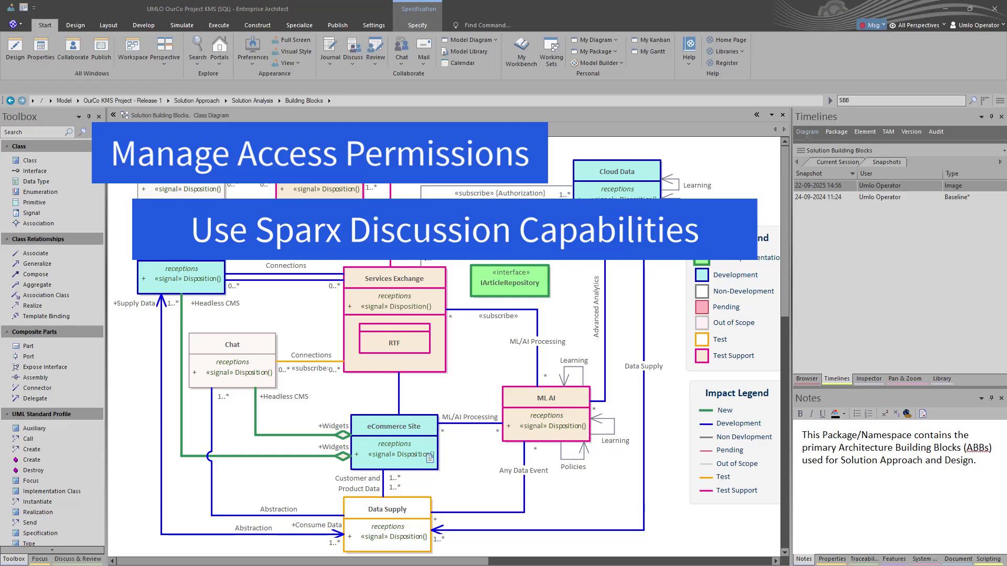
- Show the Solution Building Blocks diagram's journal in the discussion and review window
{"action": "left_click", "coordinate": [76, 558]}
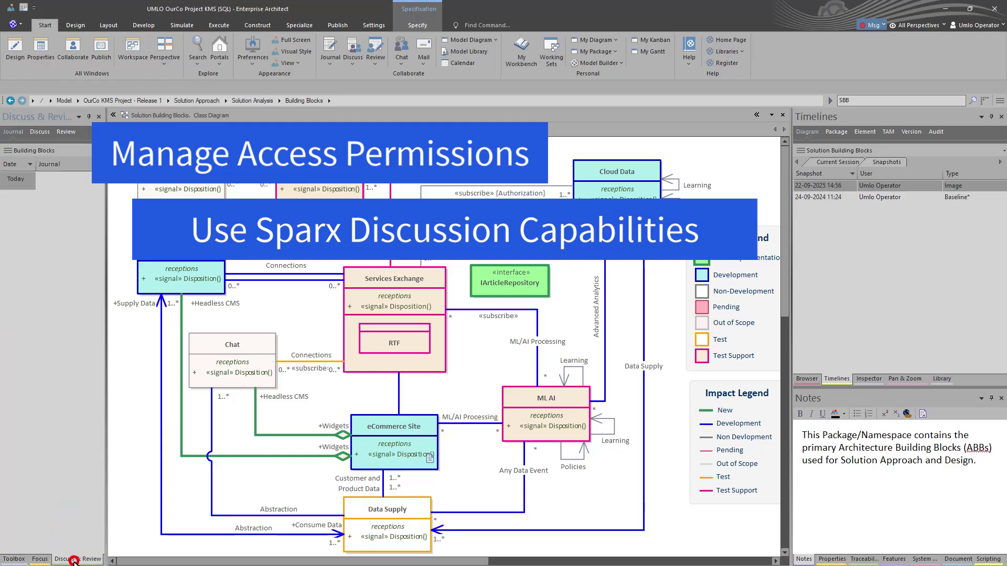
{"action": "left_click", "coordinate": [286, 307]}
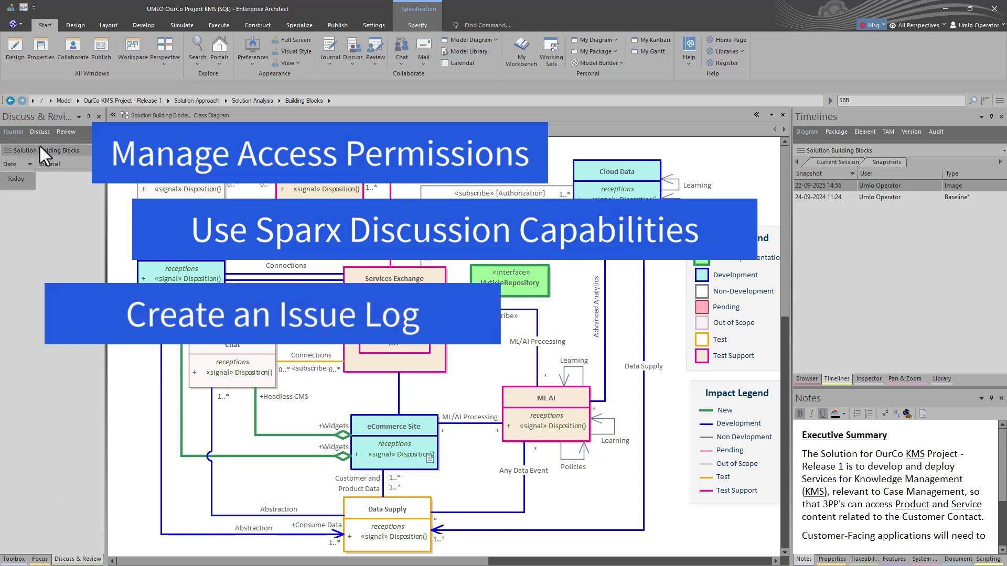
{"action": "left_click", "coordinate": [16, 132]}
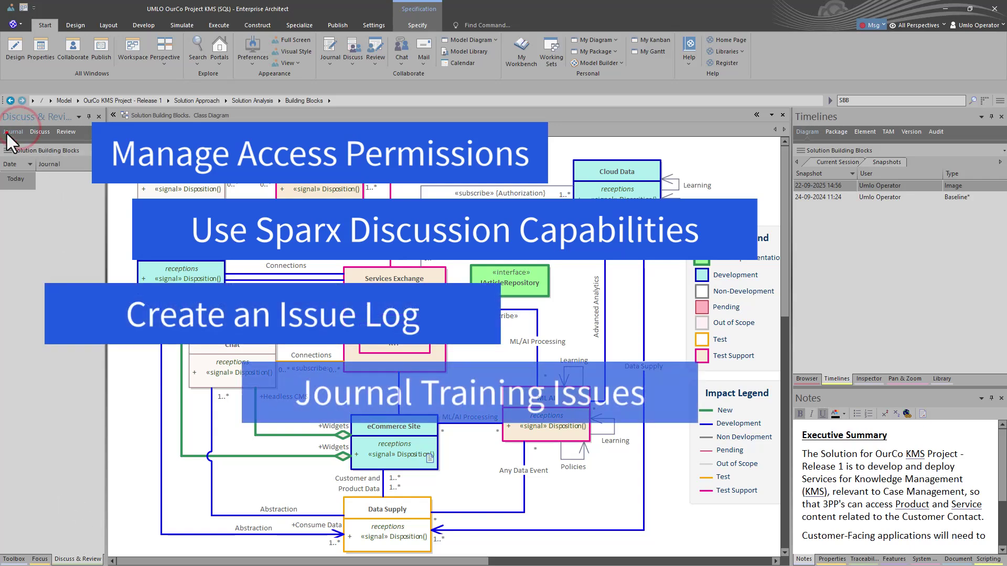